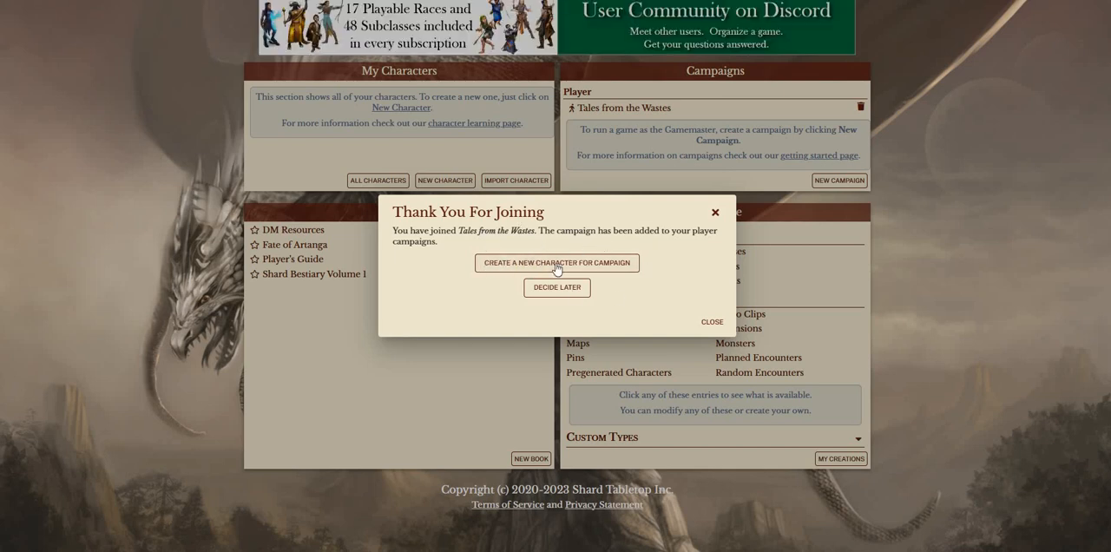
Create a new character for the Tales from the Wastes campaign, keeping the suggested starting name
click(614, 267)
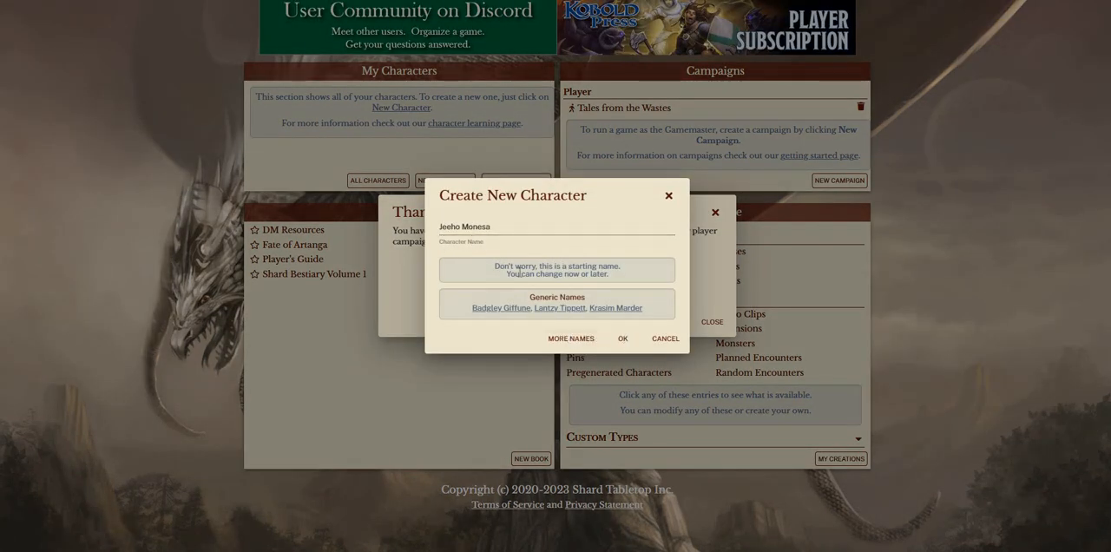
click(624, 341)
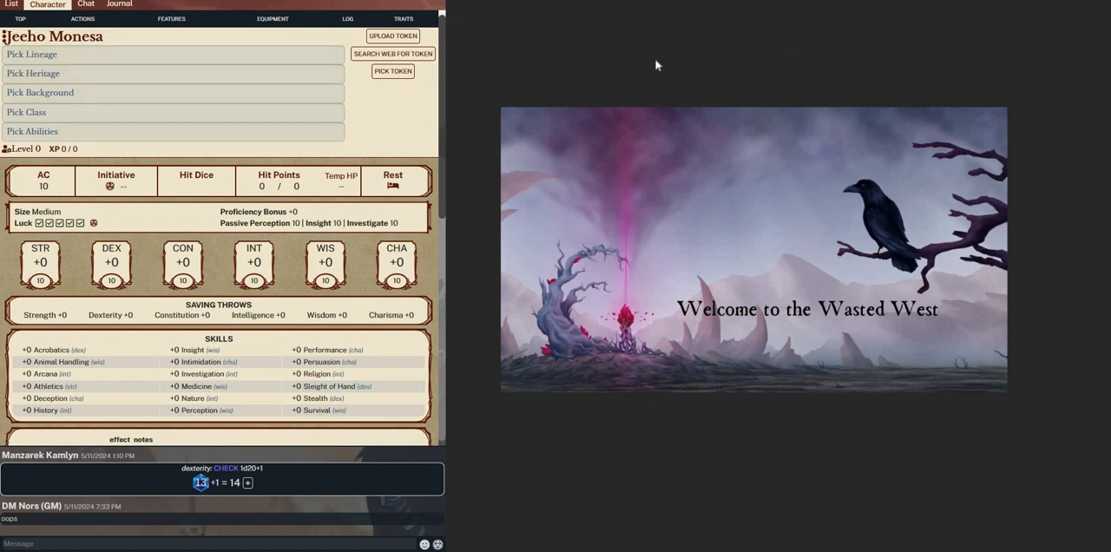
Switch the character's game system to Base 5E (SRD 5.1) and back to Black Flag Roleplaying
click(30, 39)
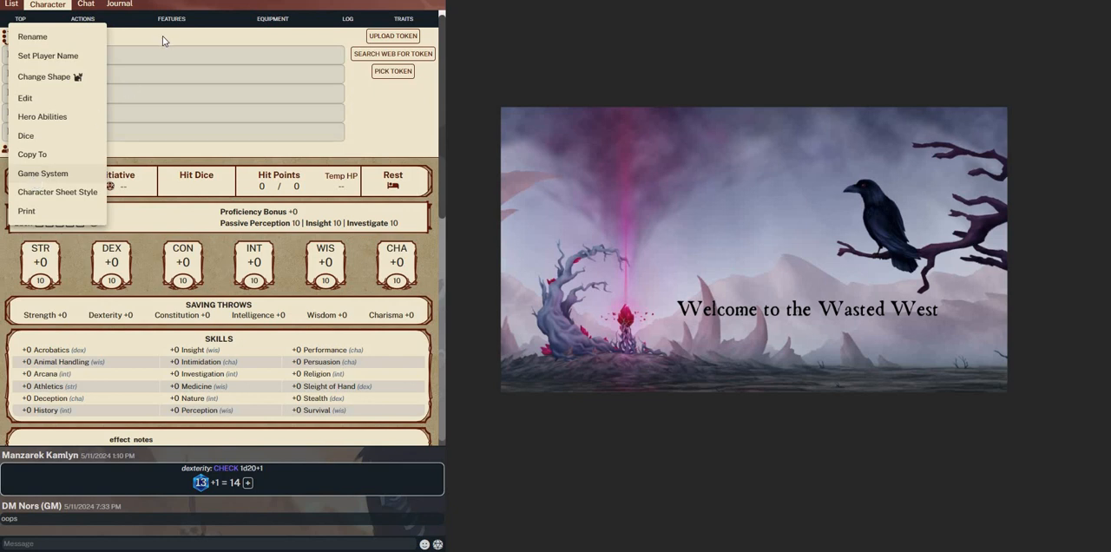
click(12, 38)
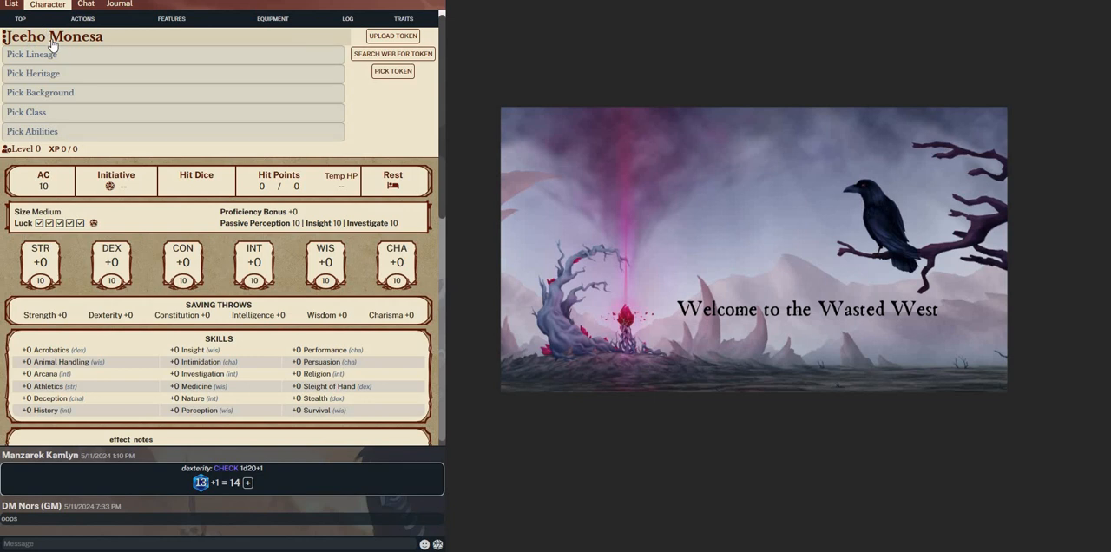
click(7, 38)
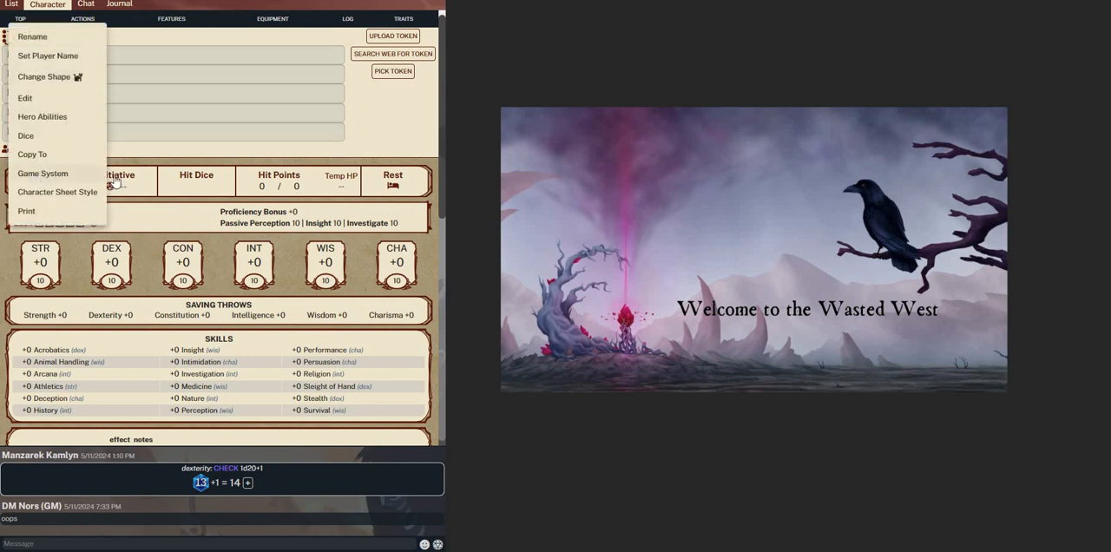
mouse_move(36, 180)
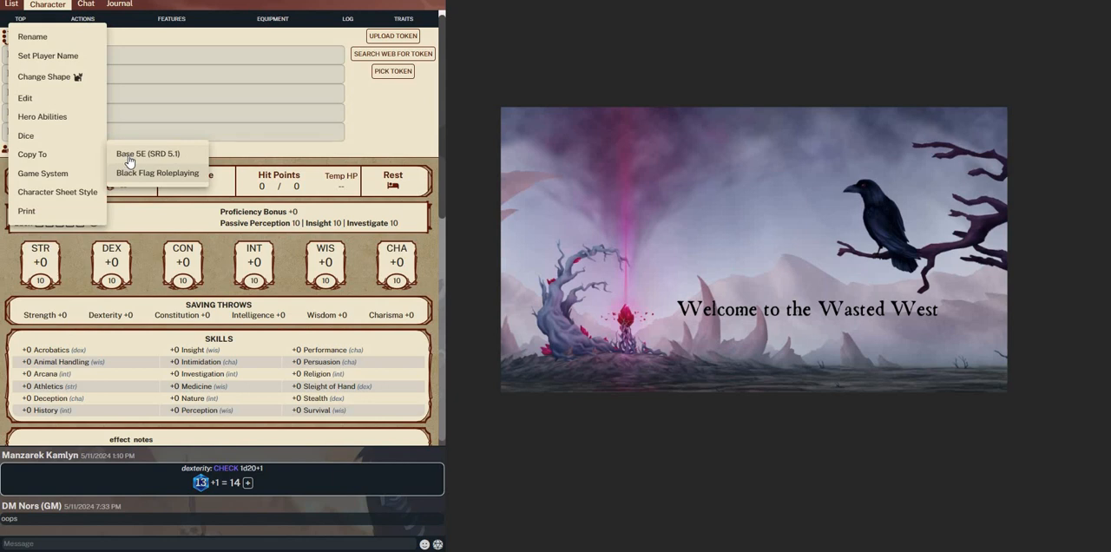
click(126, 160)
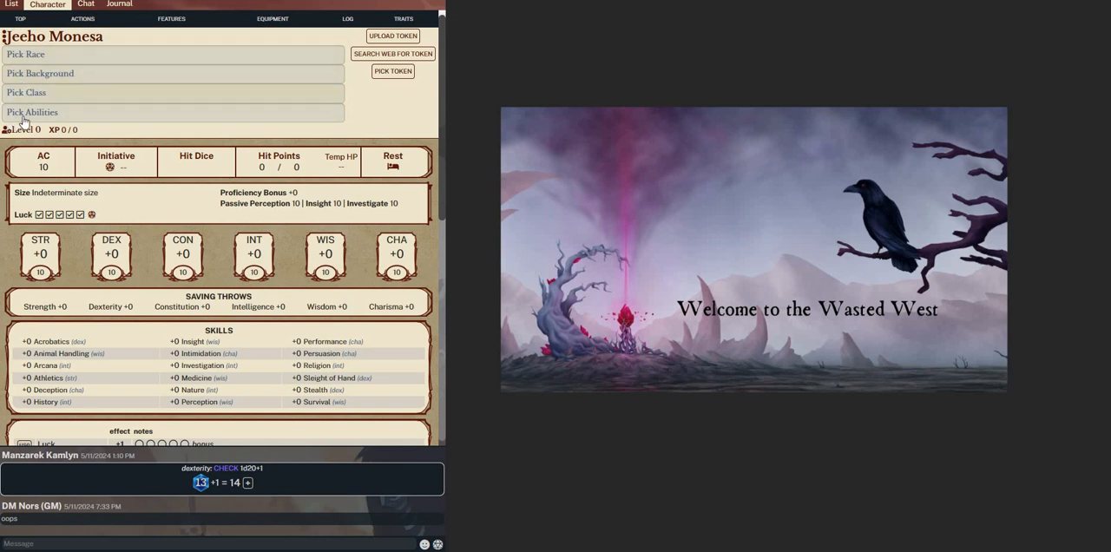
click(29, 42)
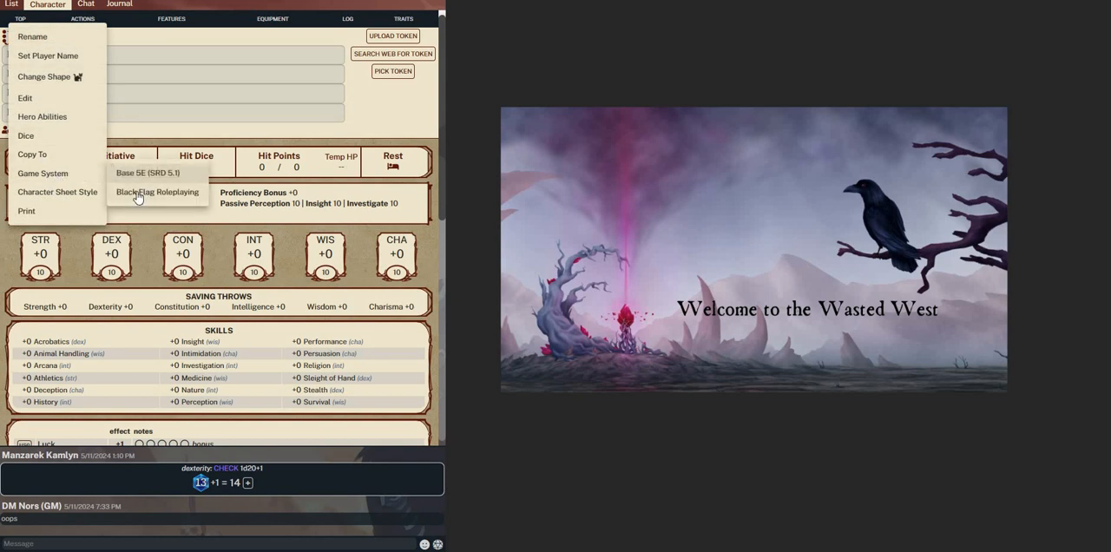
click(43, 99)
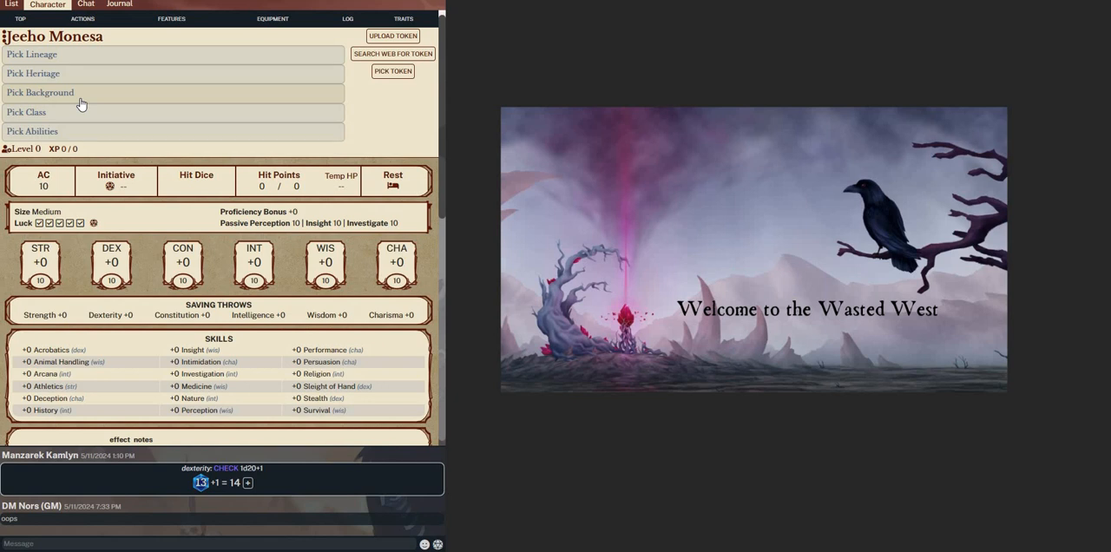
Switch the character's game system to Base 5E (SRD 5.1) and examine the races available for selection
click(48, 39)
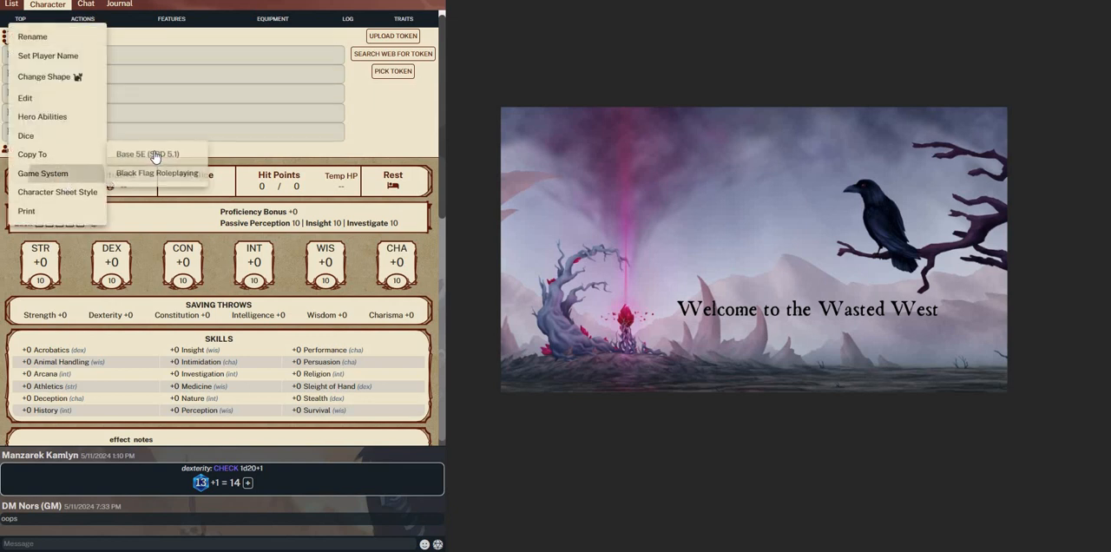
click(65, 55)
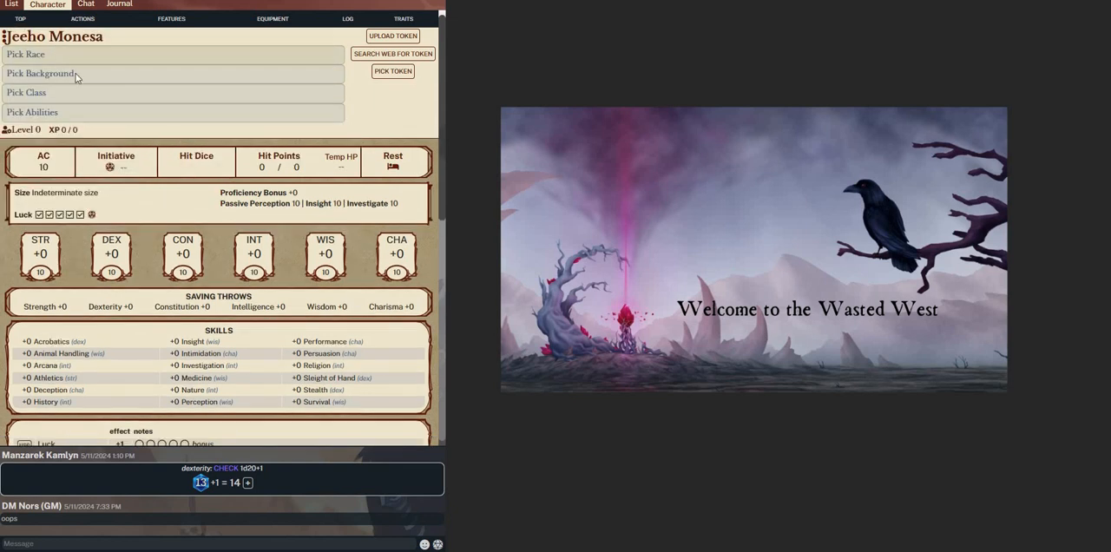
scroll(356, 251, down, 20)
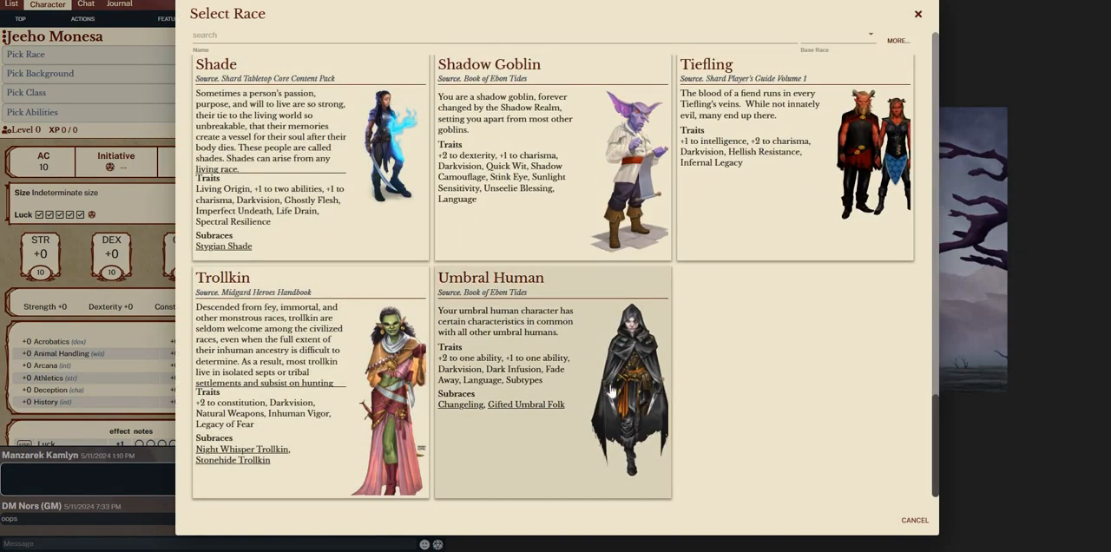
scroll(538, 331, up, 2)
scroll(367, 242, down, 1)
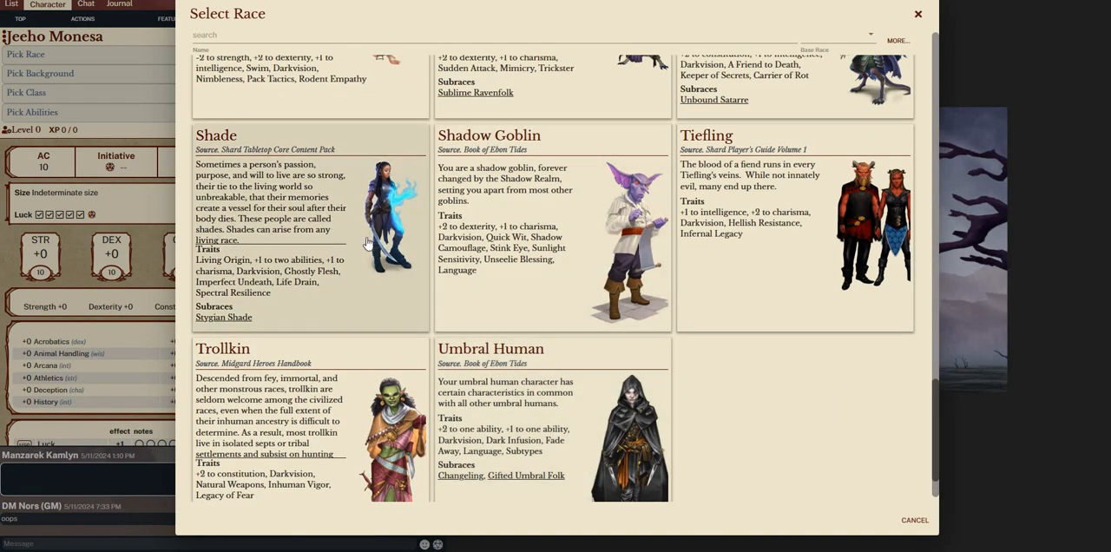
scroll(382, 243, up, 4)
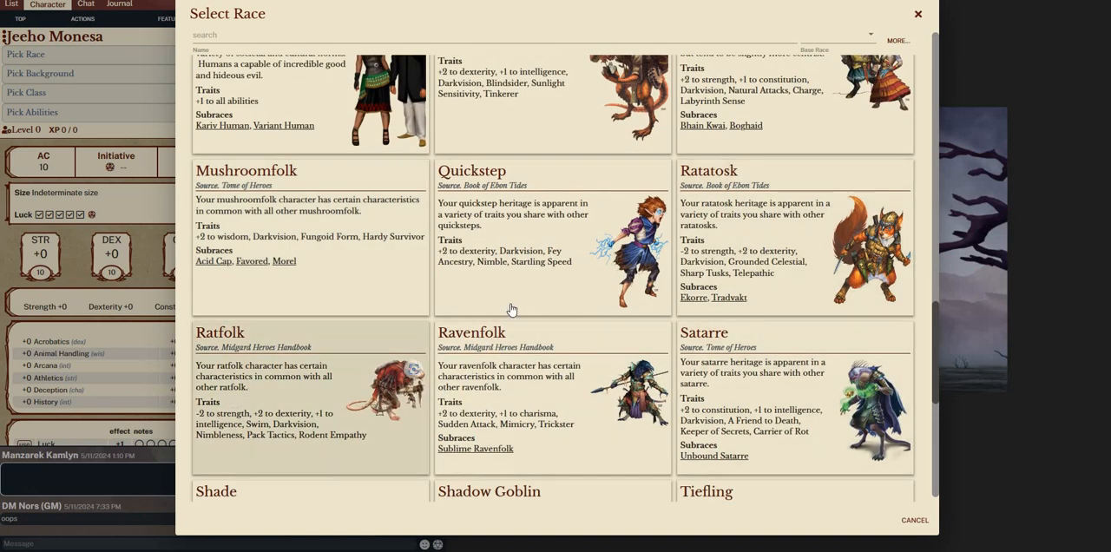
scroll(510, 310, up, 1)
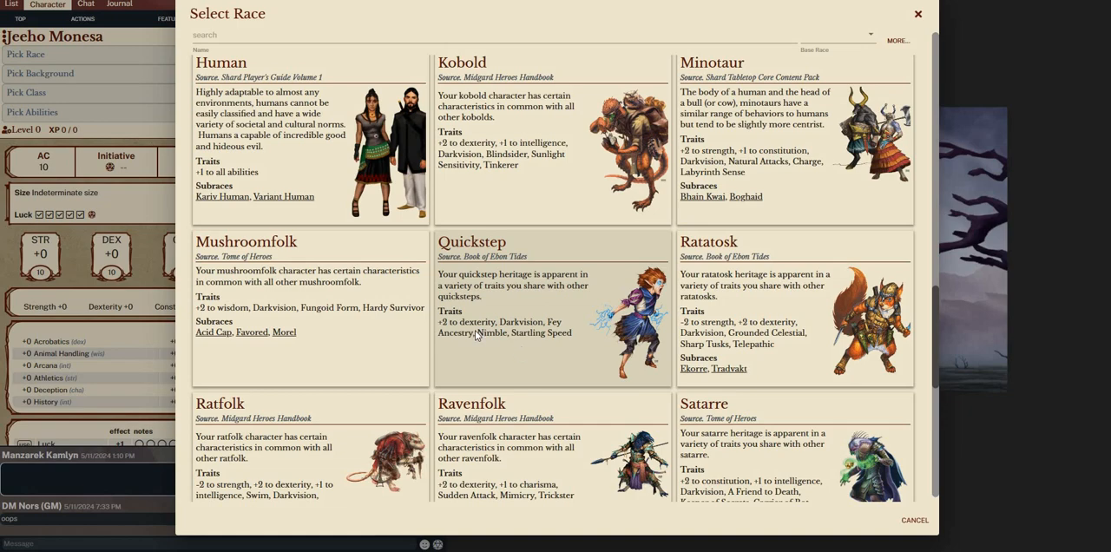
scroll(520, 286, up, 10)
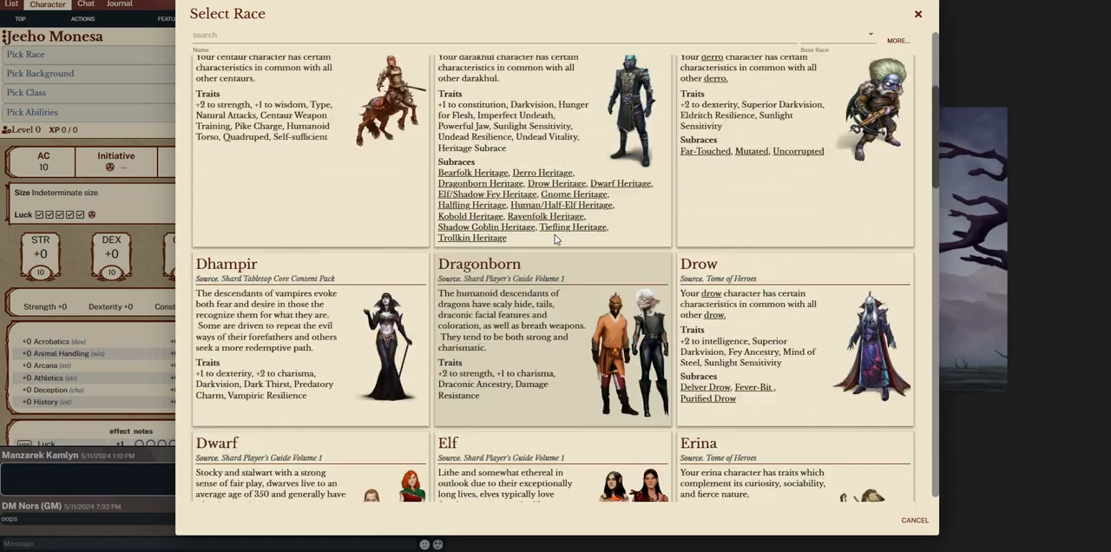
scroll(554, 233, up, 3)
scroll(908, 161, down, 3)
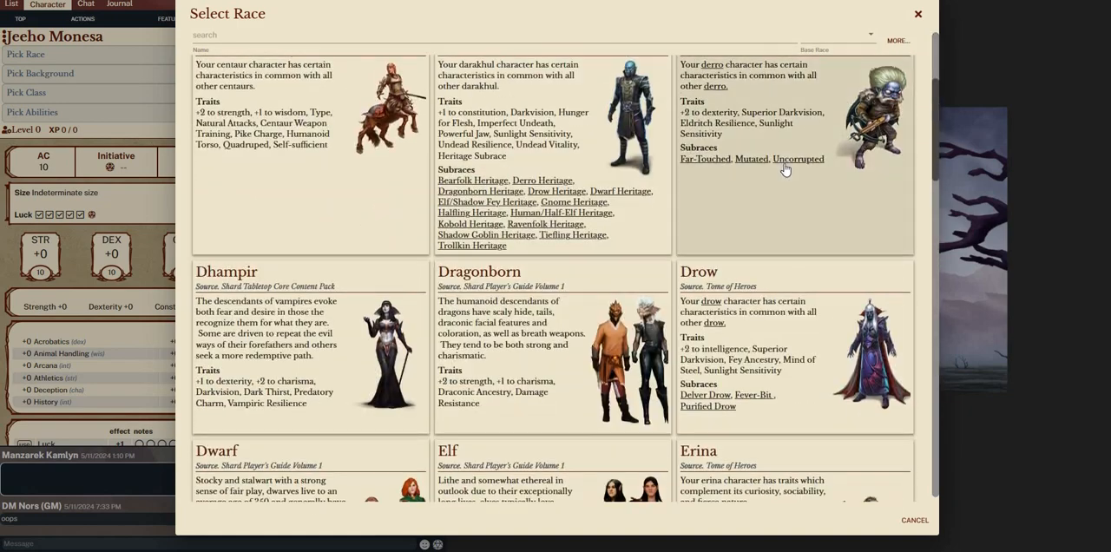
scroll(784, 170, down, 5)
scroll(784, 169, up, 7)
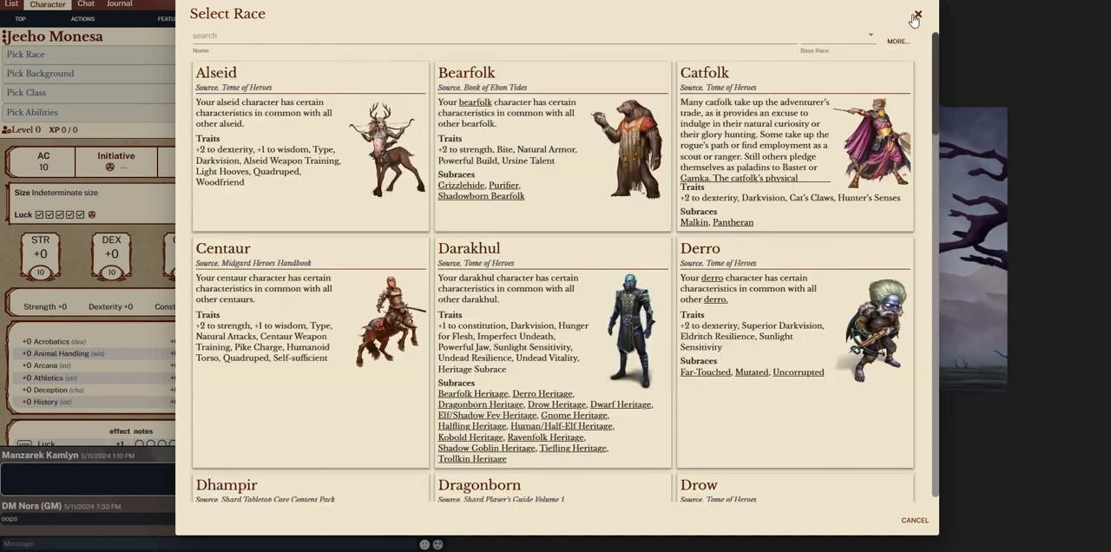
click(917, 14)
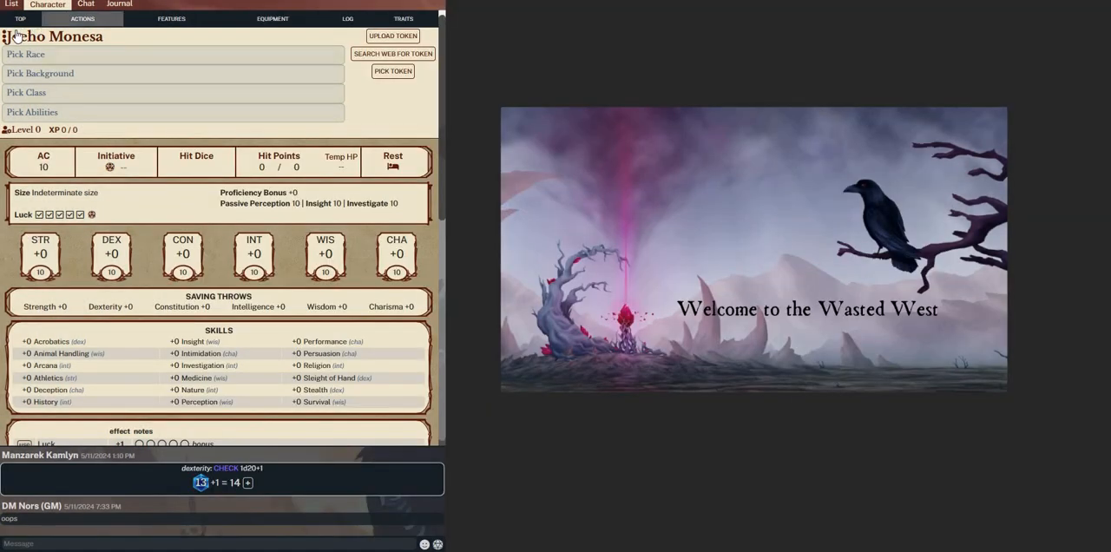
Set the character's game system to Black Flag Roleplaying
click(17, 36)
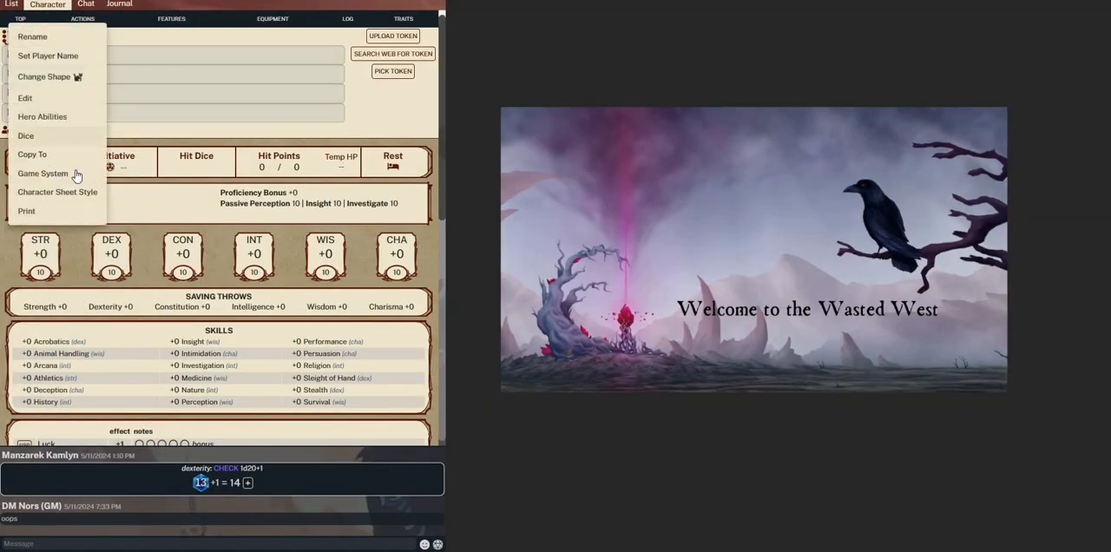
mouse_move(56, 173)
click(137, 196)
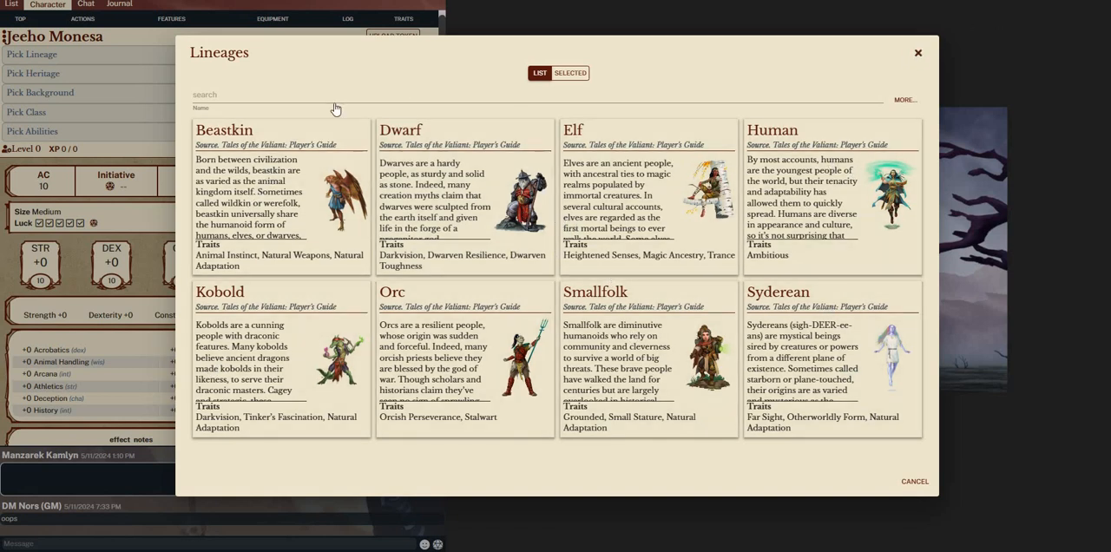
Examine the lineages and heritages offered for the character without choosing any
click(918, 53)
click(37, 76)
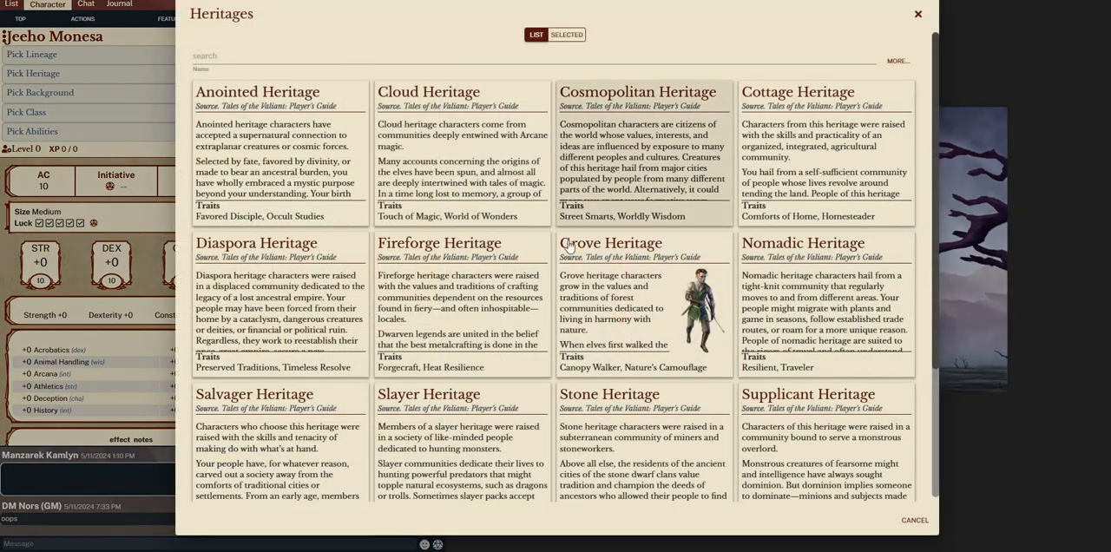
scroll(568, 246, down, 3)
scroll(547, 252, up, 3)
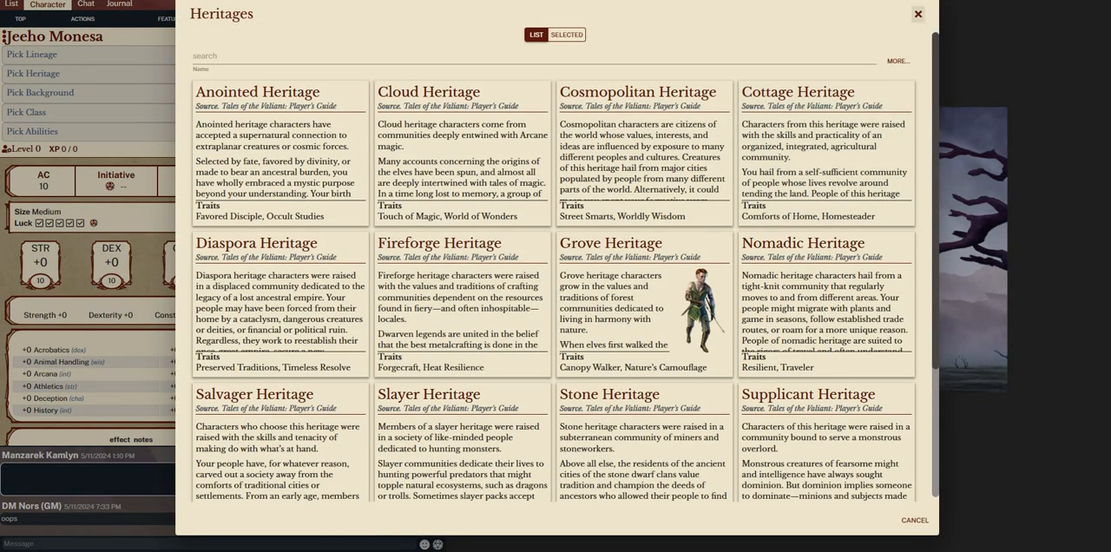
click(918, 14)
click(71, 53)
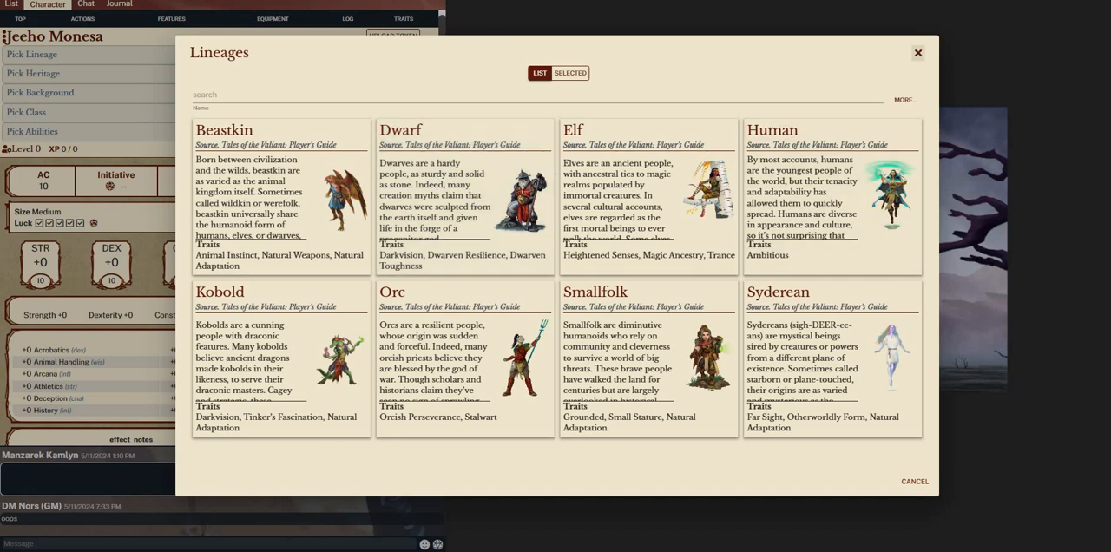
click(917, 53)
click(121, 75)
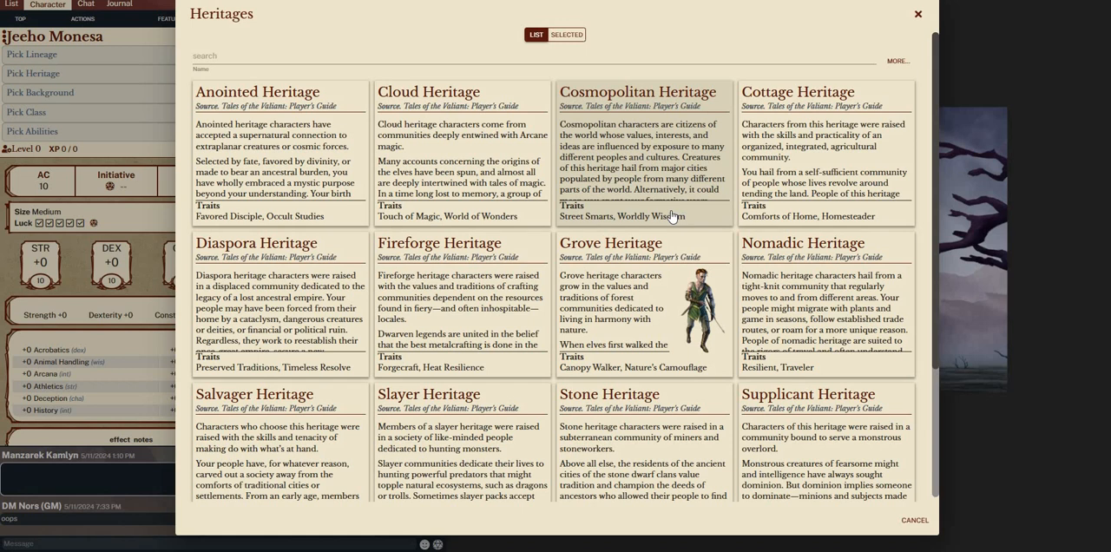
click(918, 14)
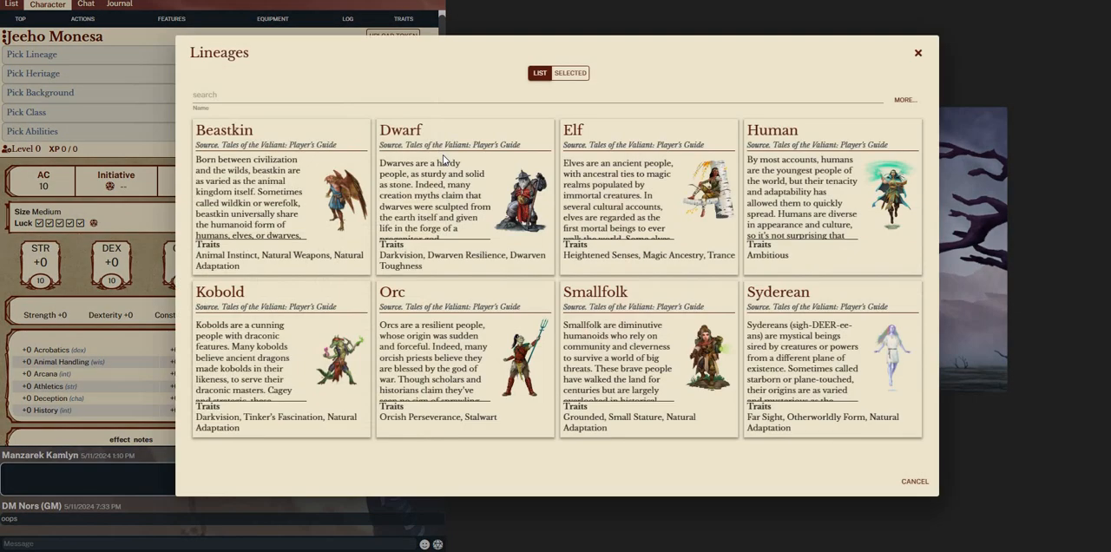
Give the character the Dwarf lineage and, after reading the Wildlands Heritage description, select the Vexed Heritage
click(445, 157)
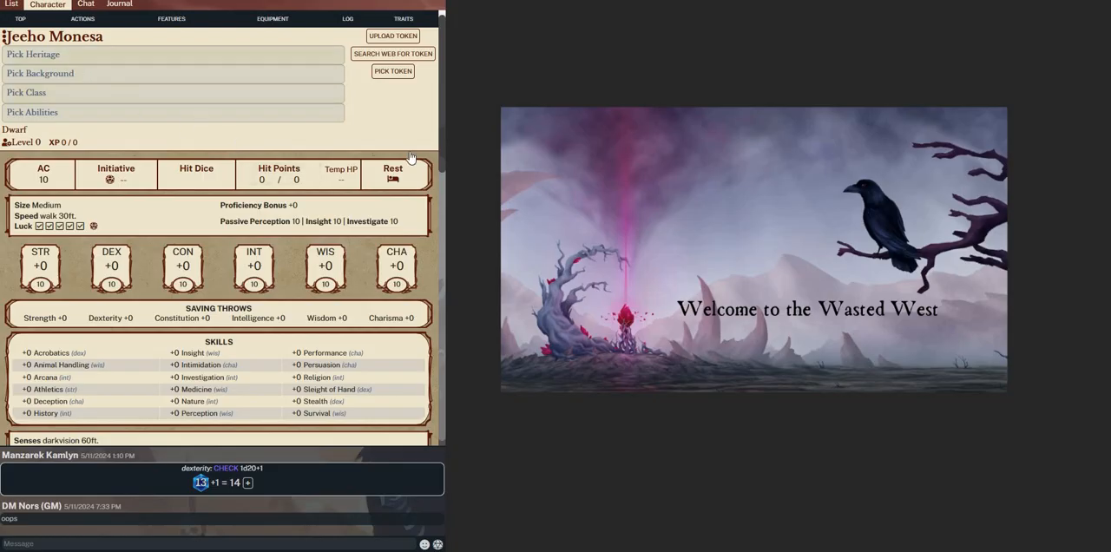
scroll(580, 184, down, 3)
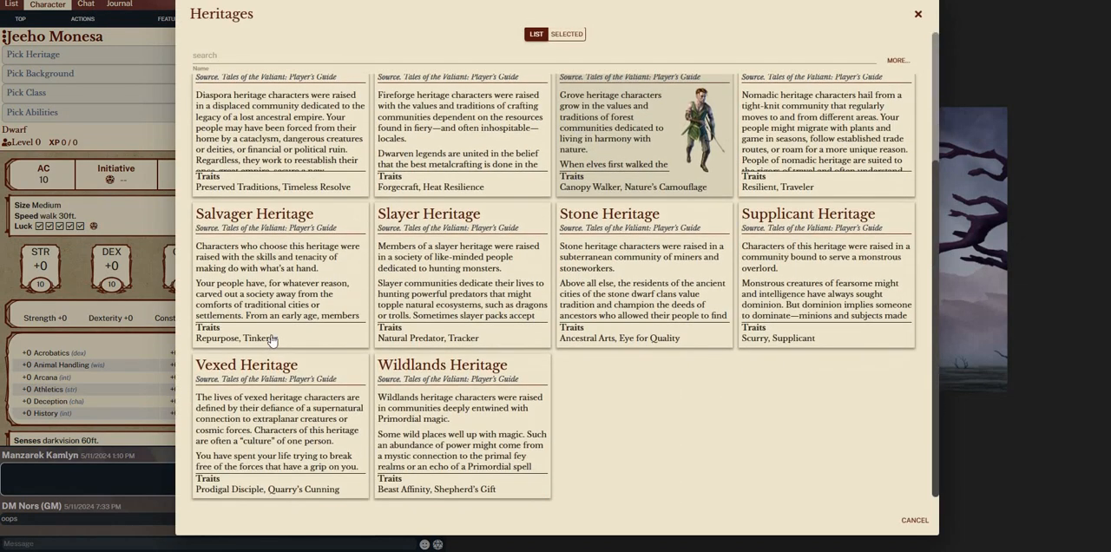
click(441, 411)
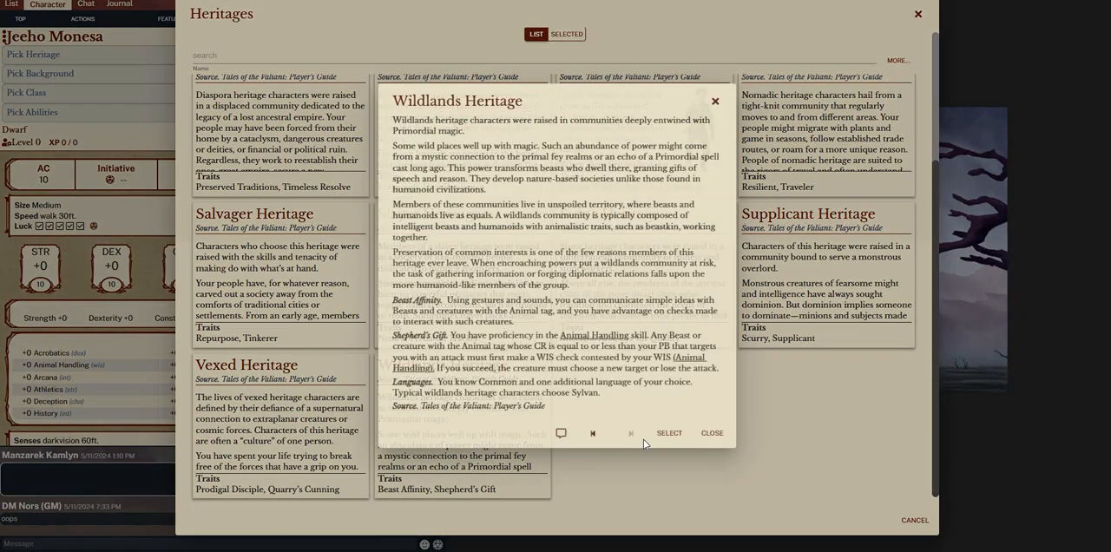
click(715, 102)
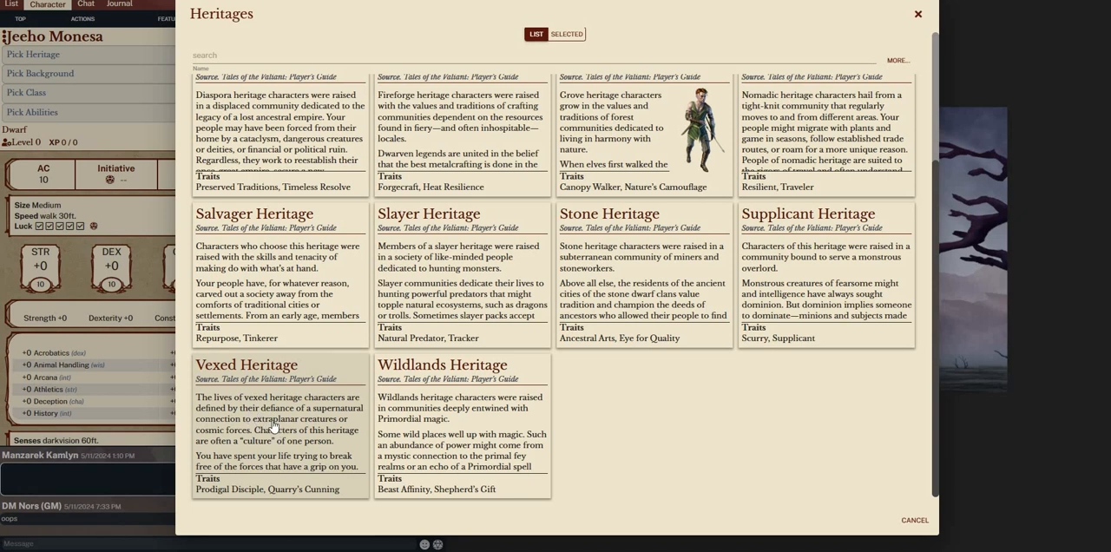
click(313, 417)
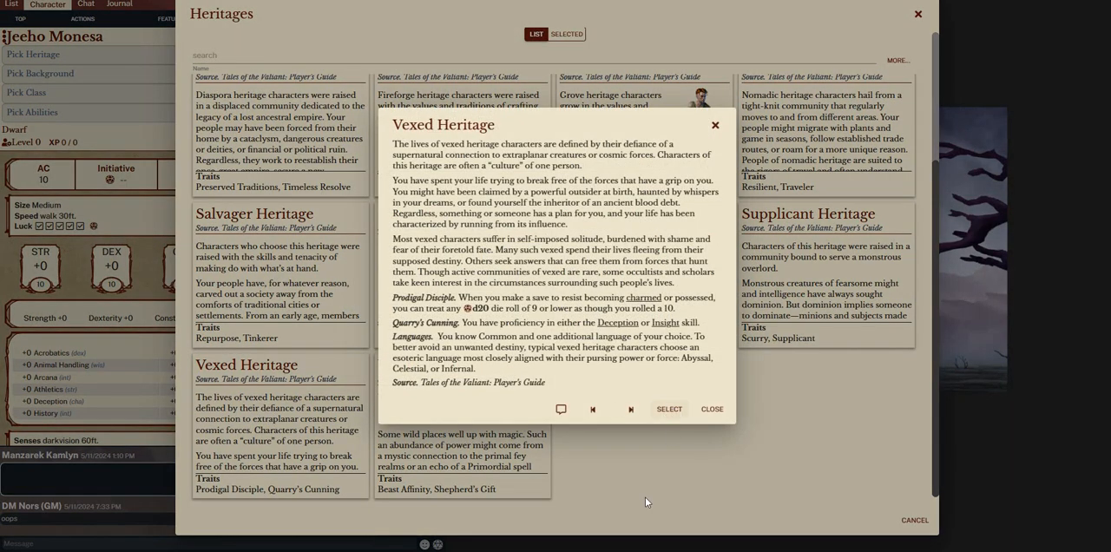
click(669, 409)
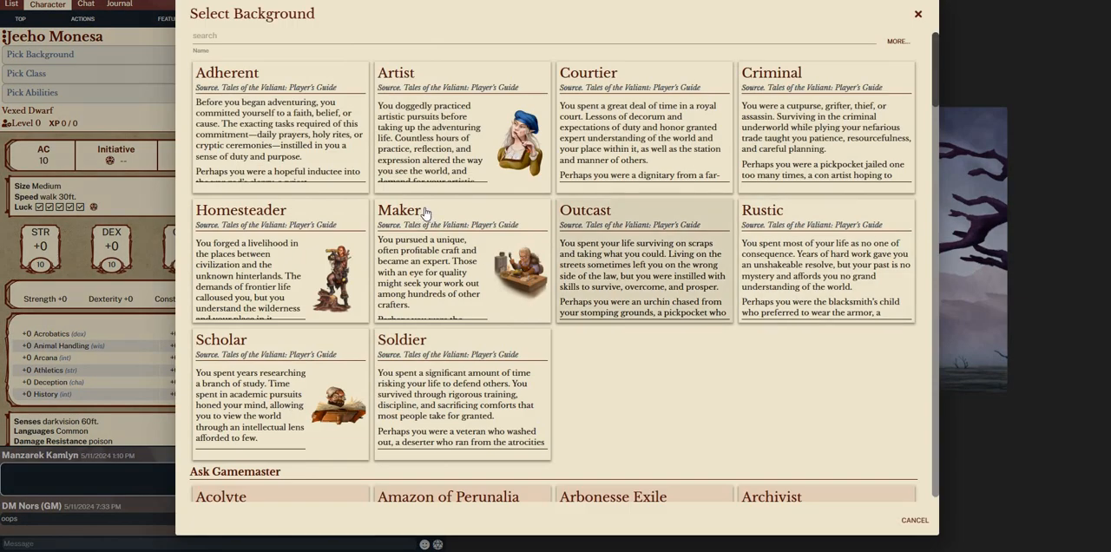
Examine the character backgrounds on offer, both the Player's Guide ones and those requiring the Gamemaster's approval
scroll(391, 236, down, 3)
scroll(329, 235, up, 2)
scroll(251, 136, up, 3)
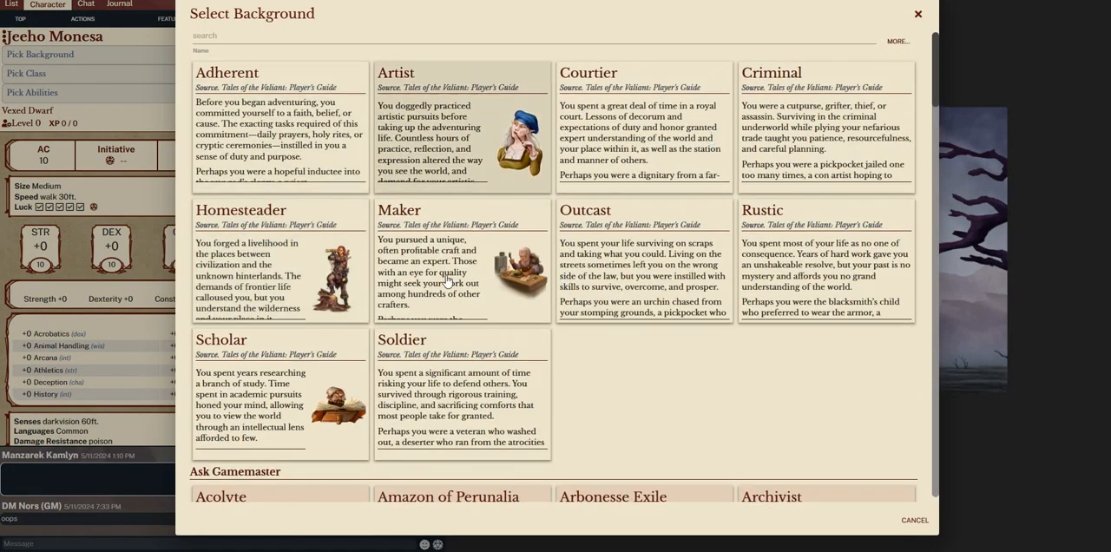
scroll(258, 382, down, 2)
scroll(286, 347, down, 2)
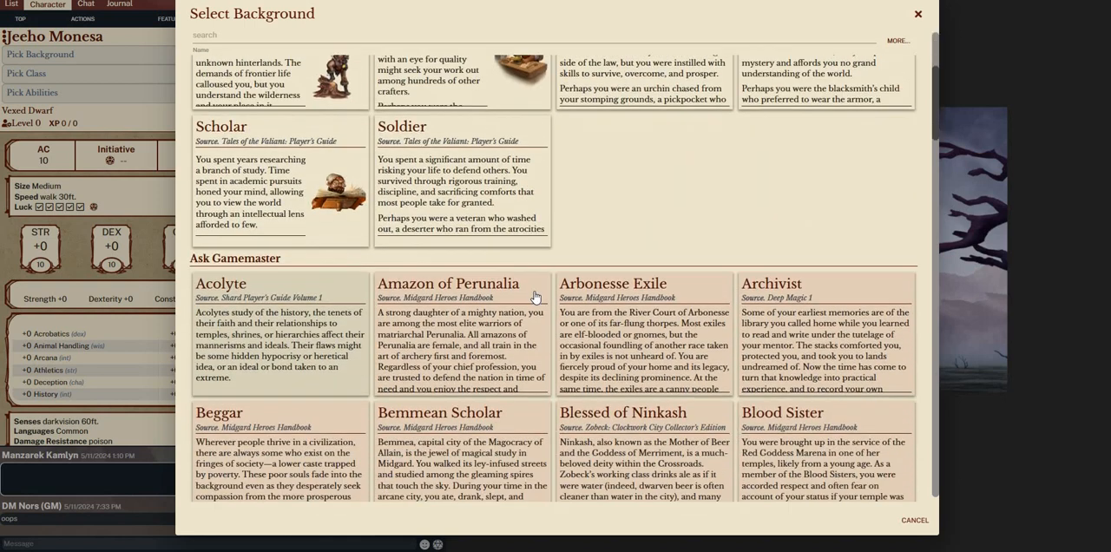
scroll(403, 278, up, 1)
scroll(403, 278, down, 2)
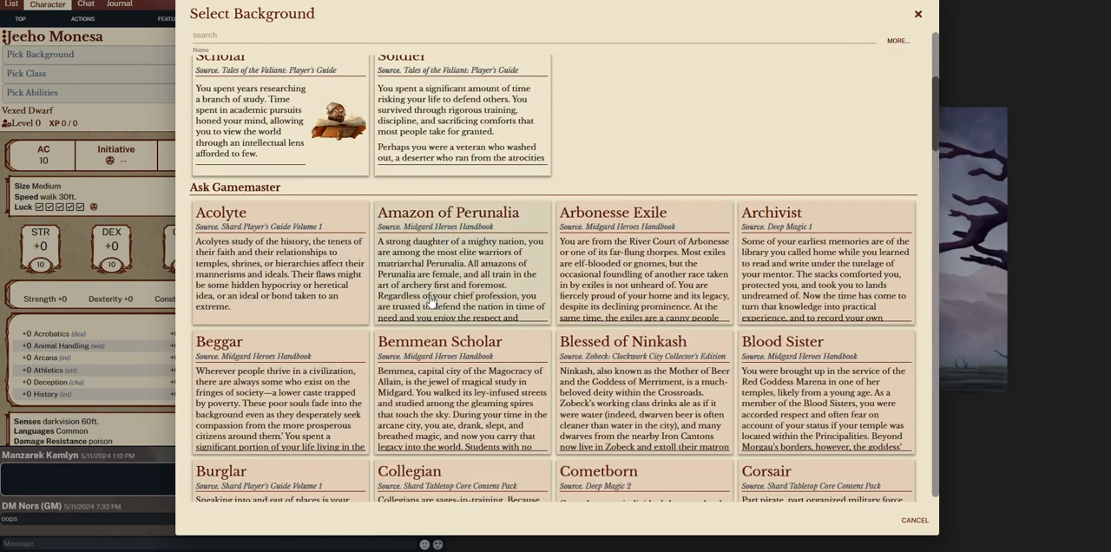
scroll(509, 259, up, 2)
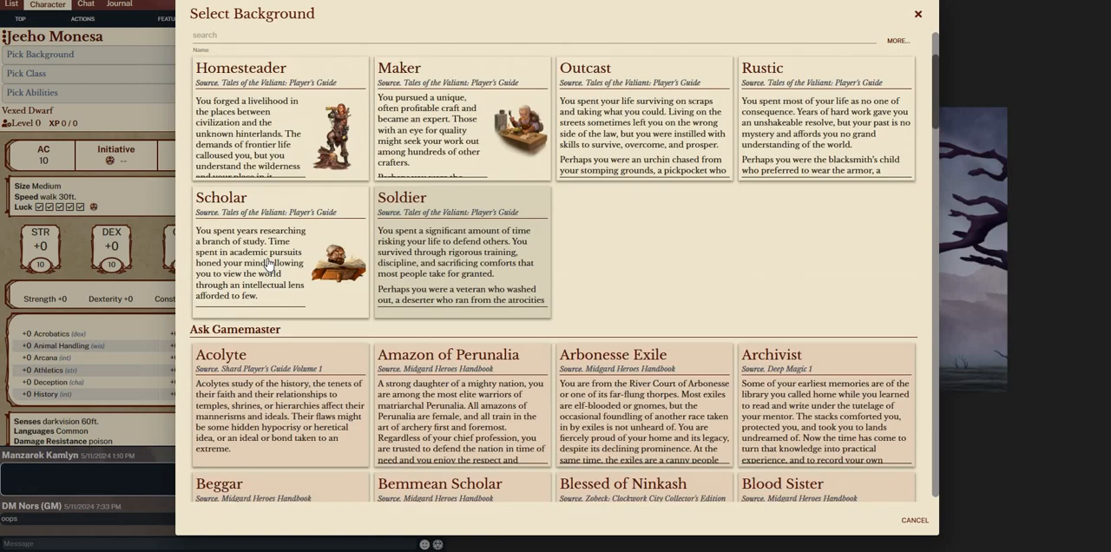
scroll(338, 299, up, 1)
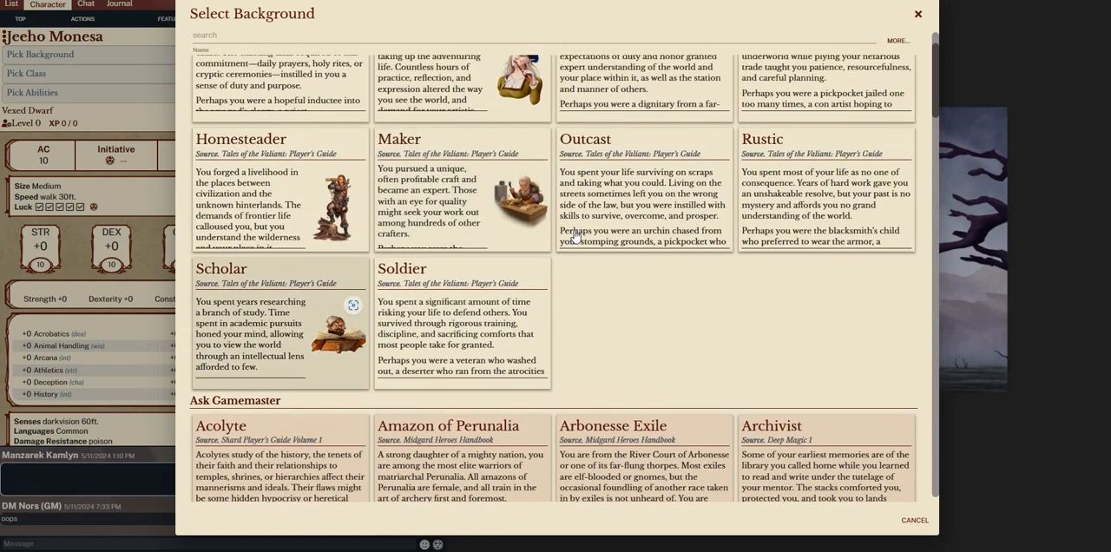
scroll(607, 246, down, 5)
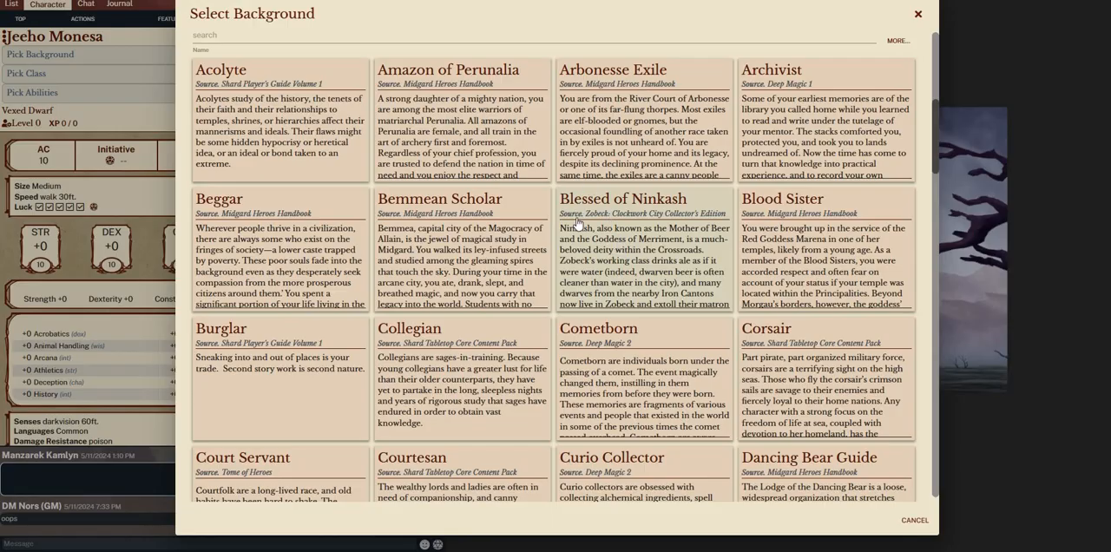
scroll(578, 225, down, 15)
scroll(492, 266, down, 12)
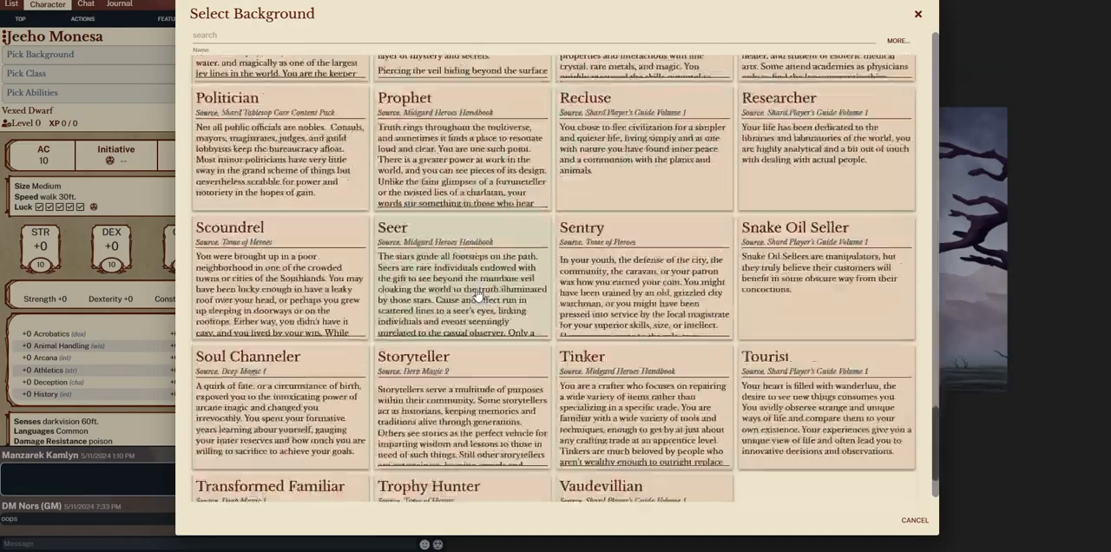
scroll(478, 292, up, 12)
scroll(351, 244, up, 10)
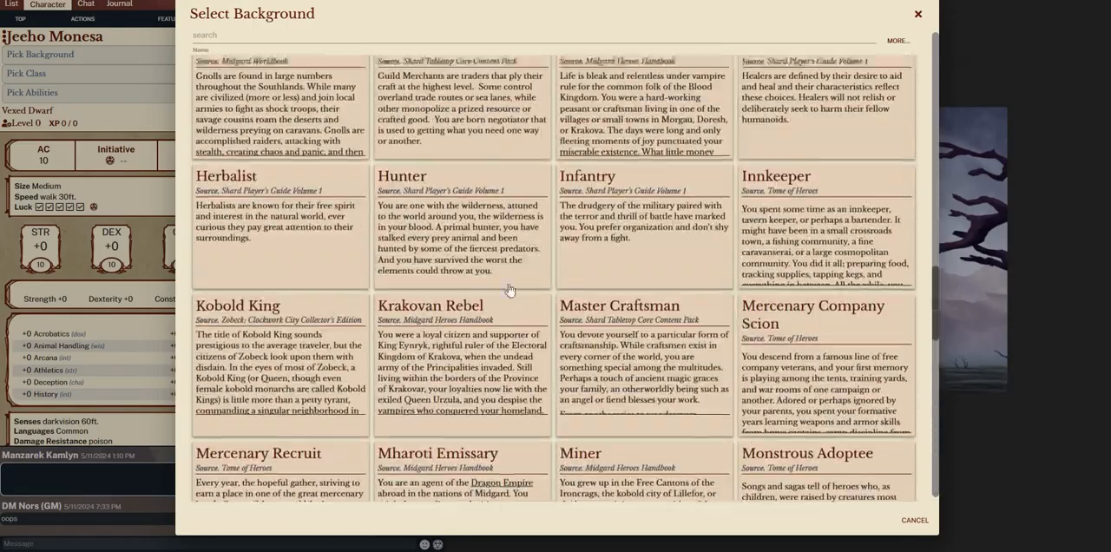
scroll(677, 295, up, 3)
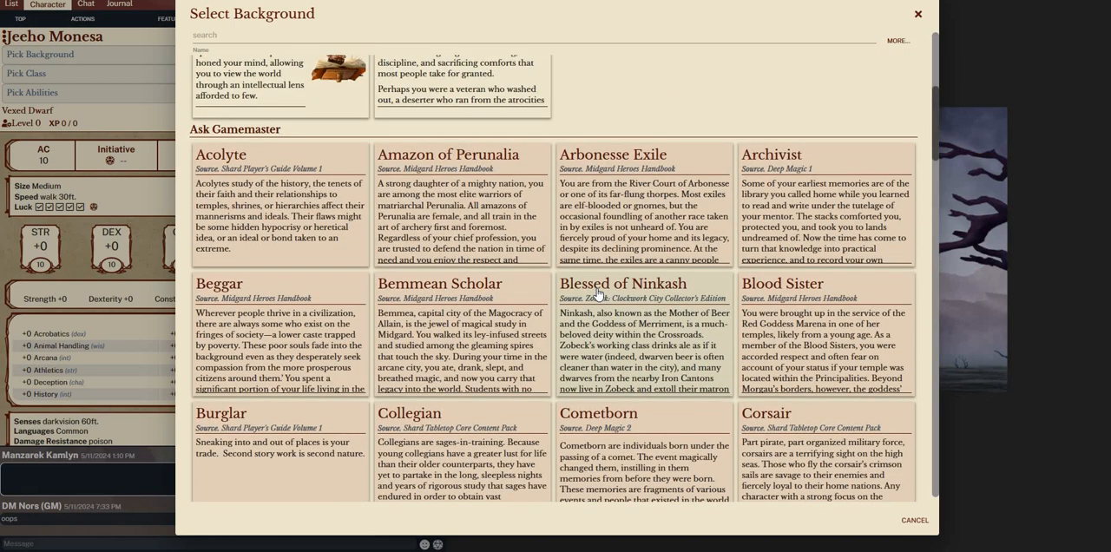
scroll(543, 351, up, 3)
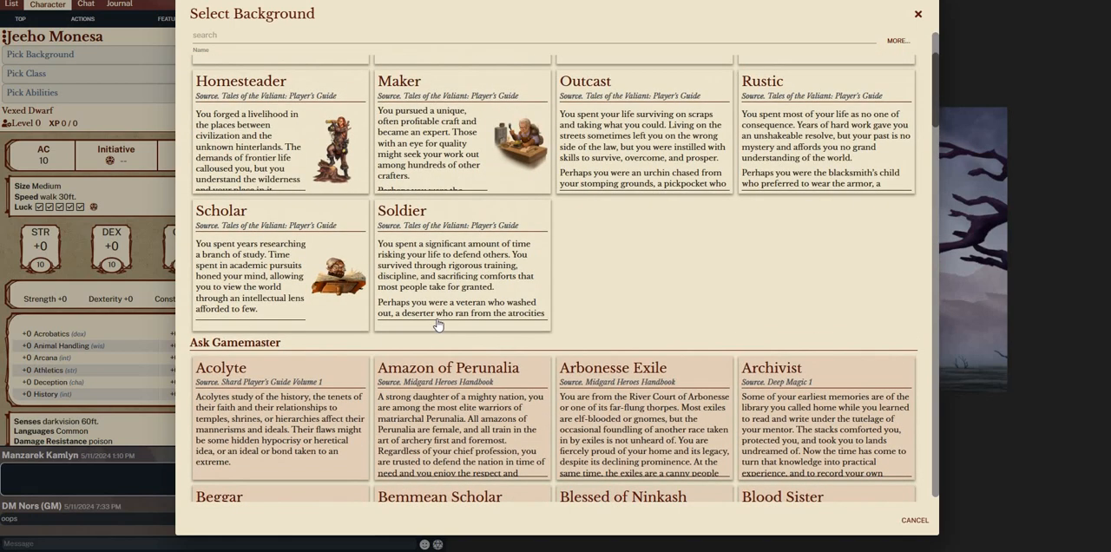
scroll(438, 323, down, 2)
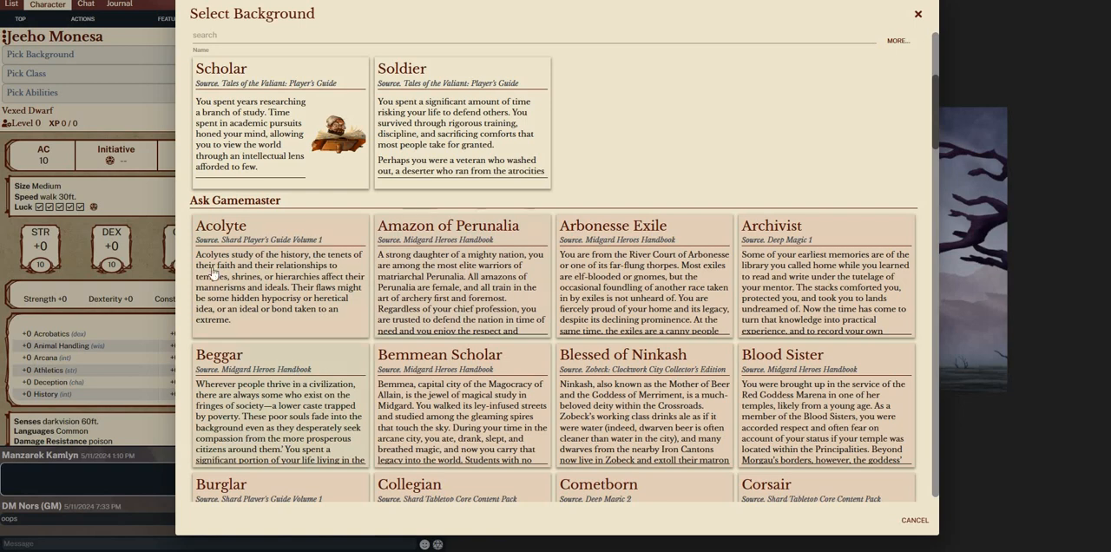
scroll(295, 379, up, 3)
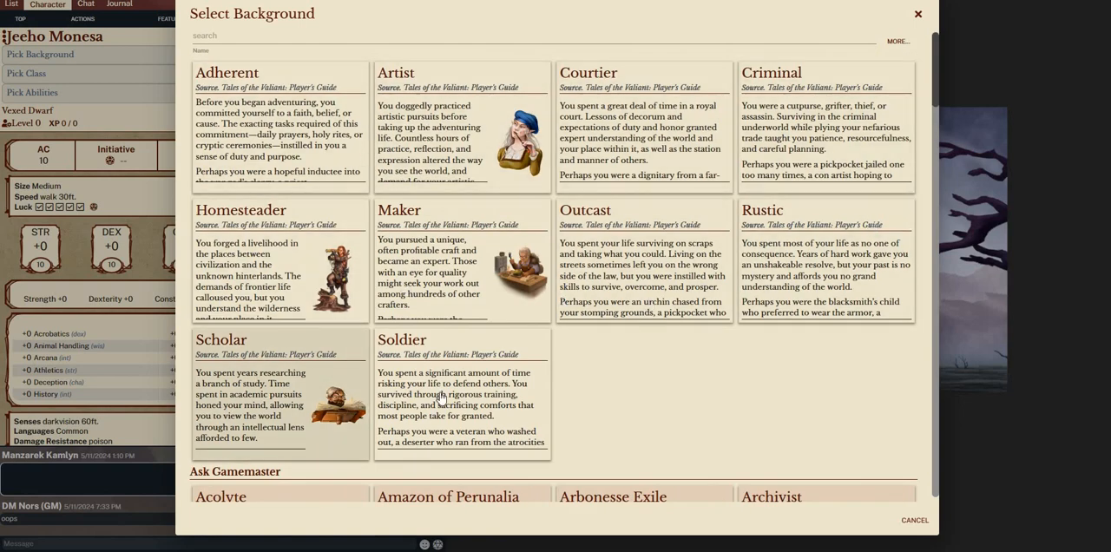
Give the character the Rustic background from the Tales of the Valiant Player's Guide
scroll(434, 278, down, 3)
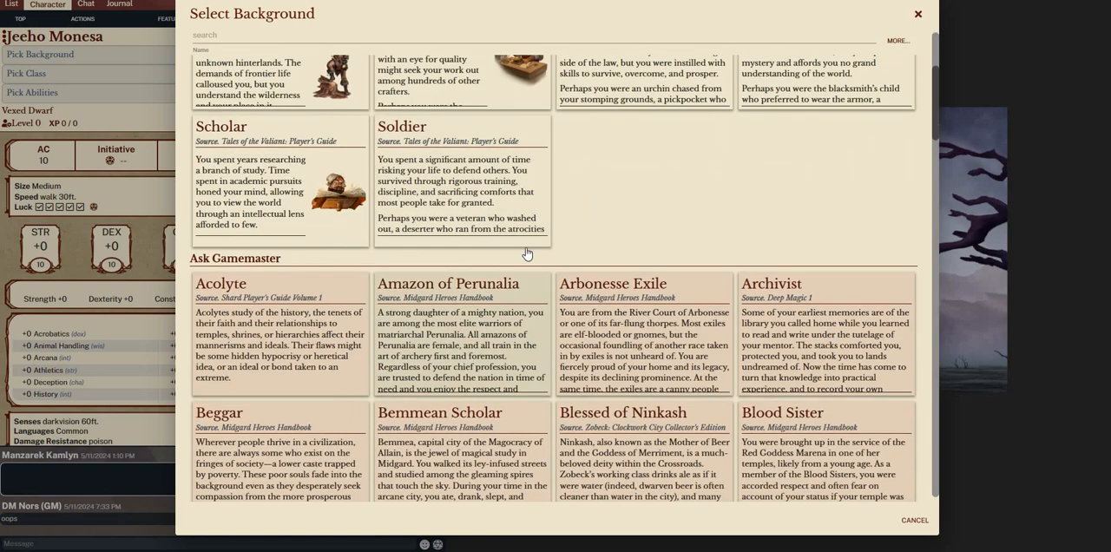
scroll(485, 396, down, 2)
scroll(613, 323, up, 5)
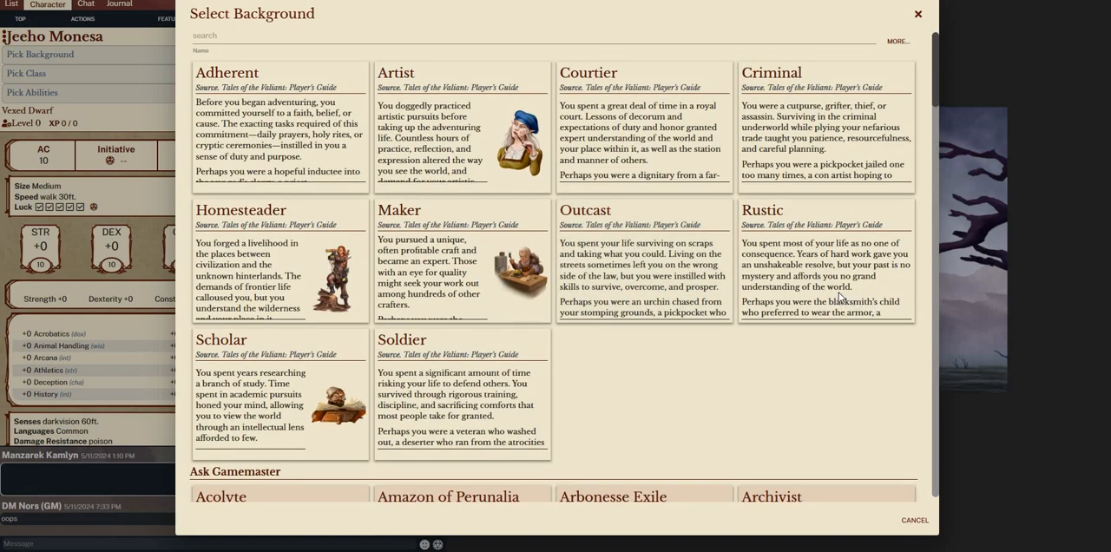
click(799, 317)
scroll(676, 533, down, 1)
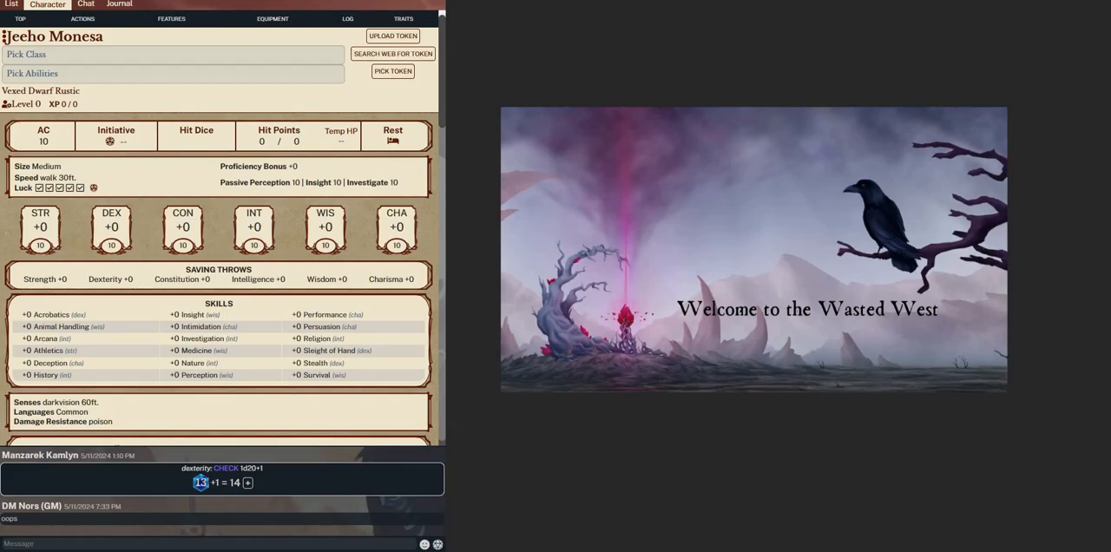
Look through the available classes, read the Ranger class description and select Ranger as the character's class
click(121, 54)
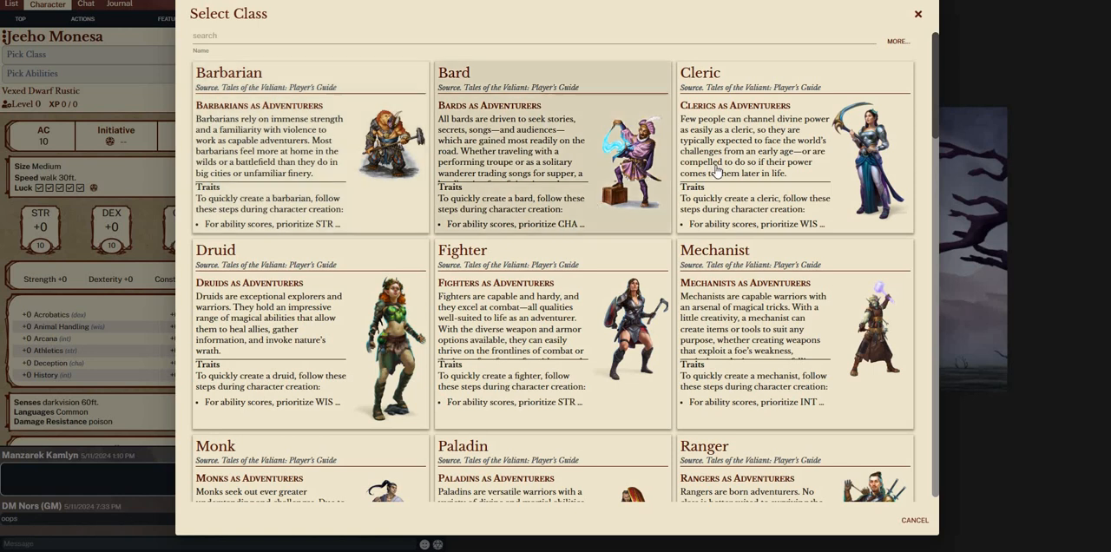
scroll(675, 193, down, 2)
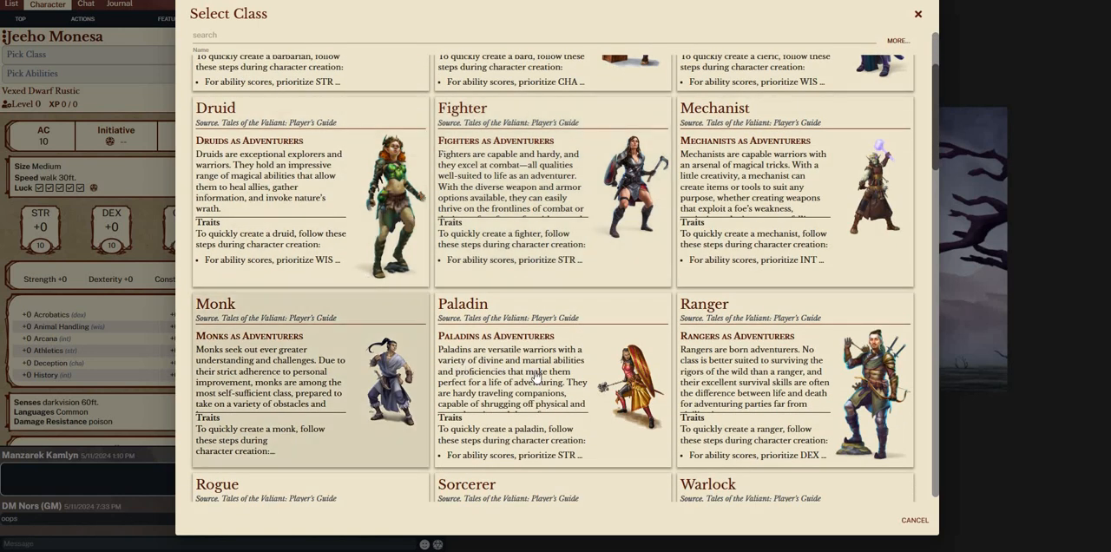
scroll(535, 375, down, 2)
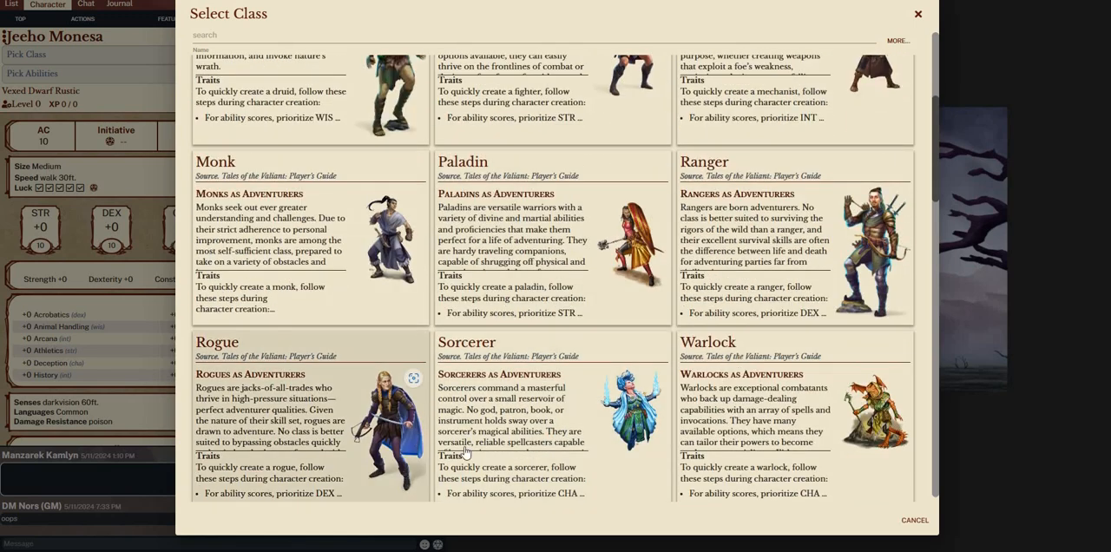
scroll(564, 312, down, 3)
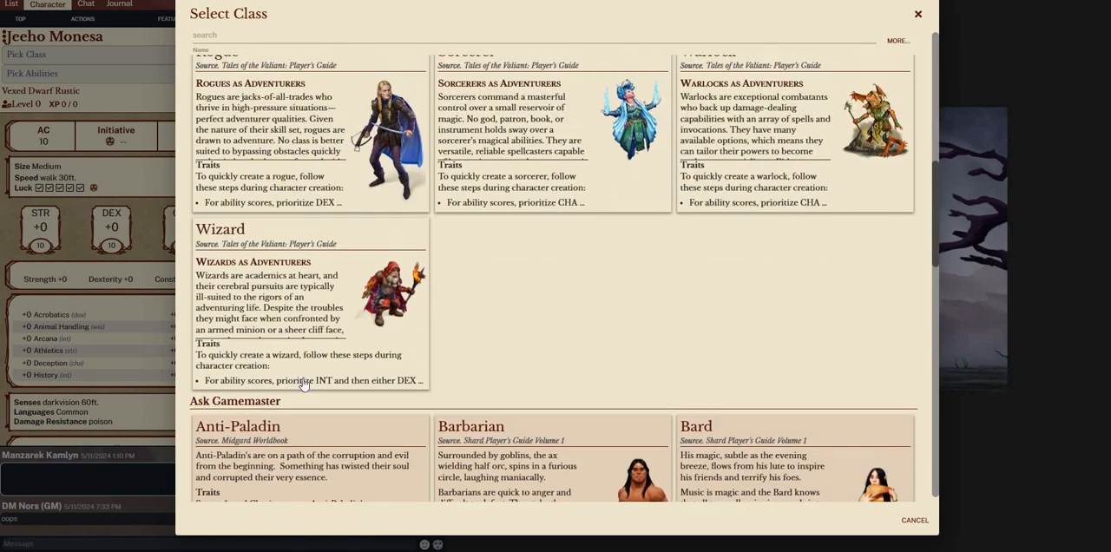
scroll(582, 391, up, 1)
scroll(556, 406, up, 4)
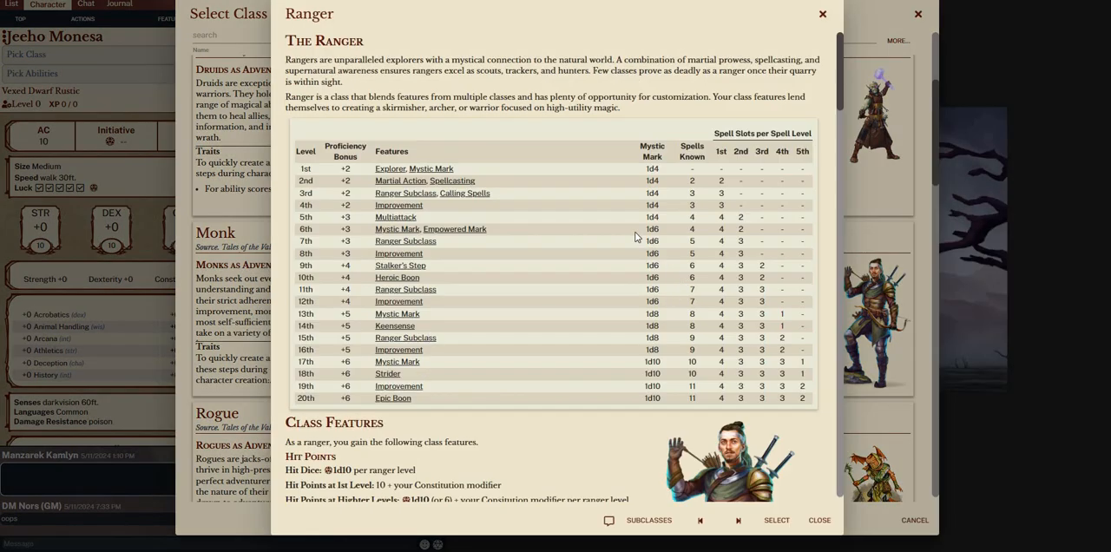
scroll(635, 235, down, 2)
scroll(525, 180, down, 6)
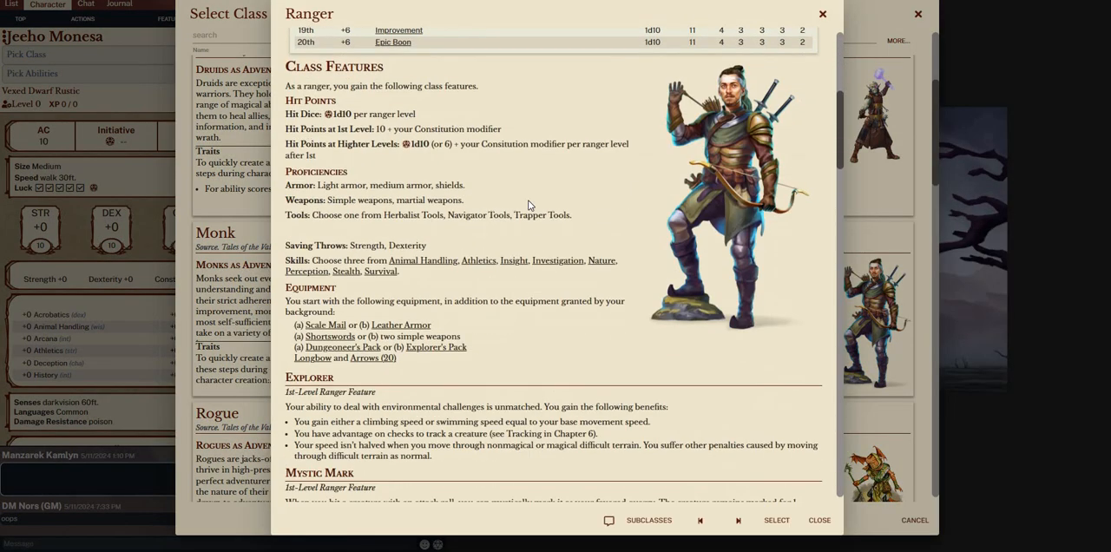
scroll(556, 299, up, 6)
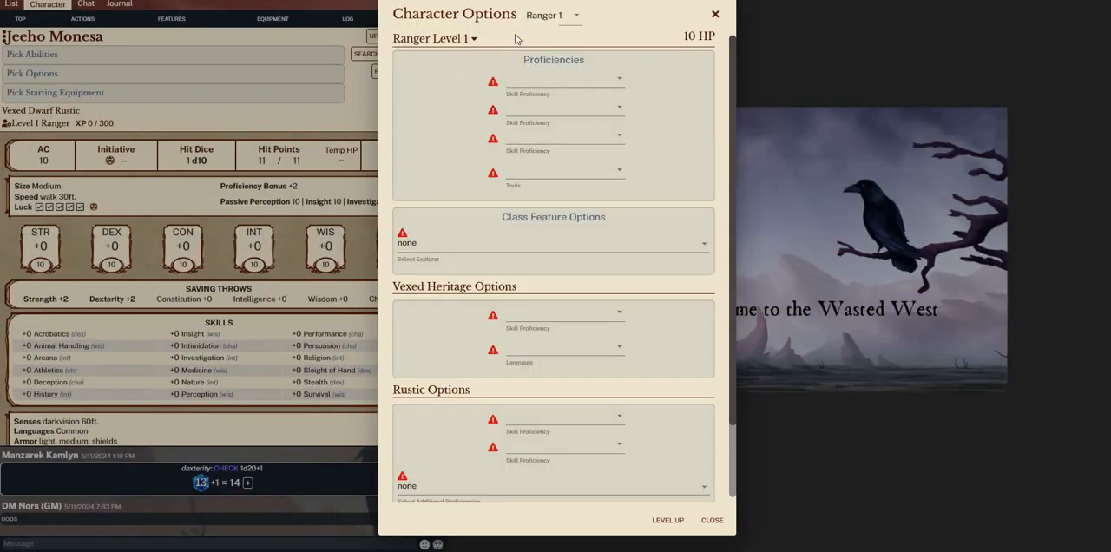
Choose Nature, Athletics and Survival as the three Ranger skill proficiencies
click(558, 84)
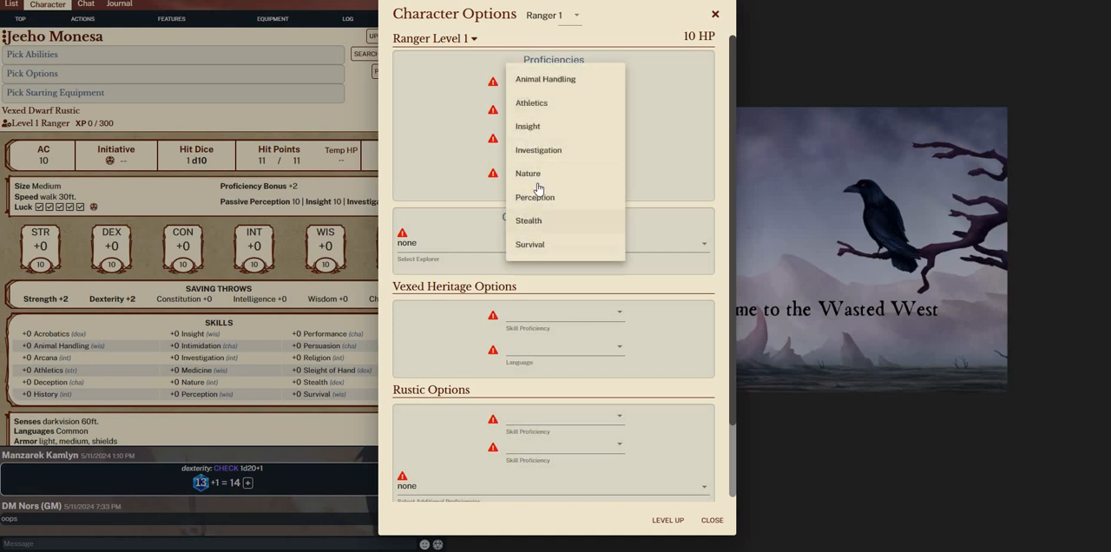
click(531, 174)
click(552, 109)
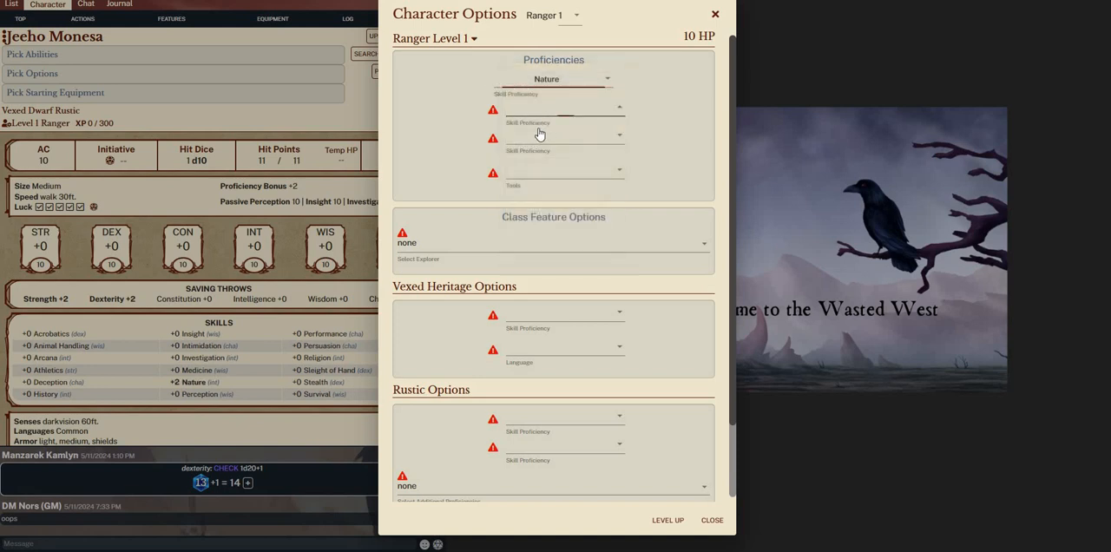
click(550, 132)
click(551, 132)
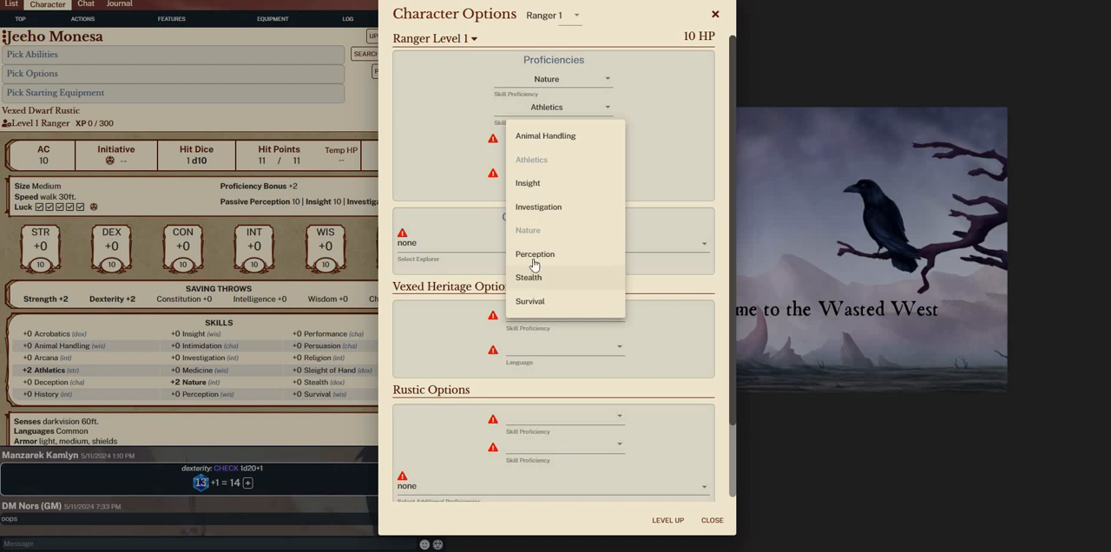
key(Return)
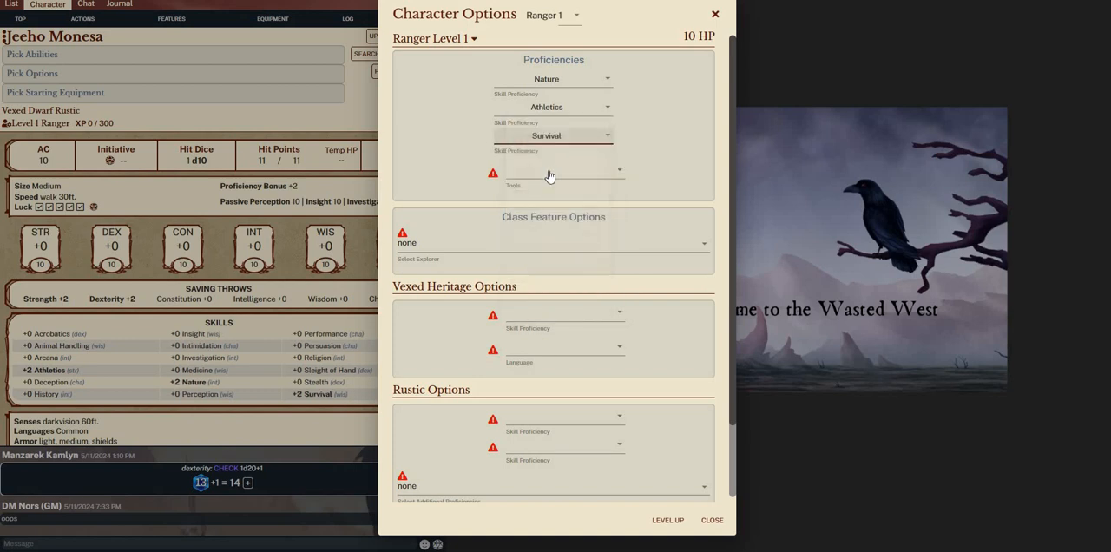
Set the Ranger tool proficiency to Navigator Tools and the Explorer feature option to Climbing Speed
click(546, 176)
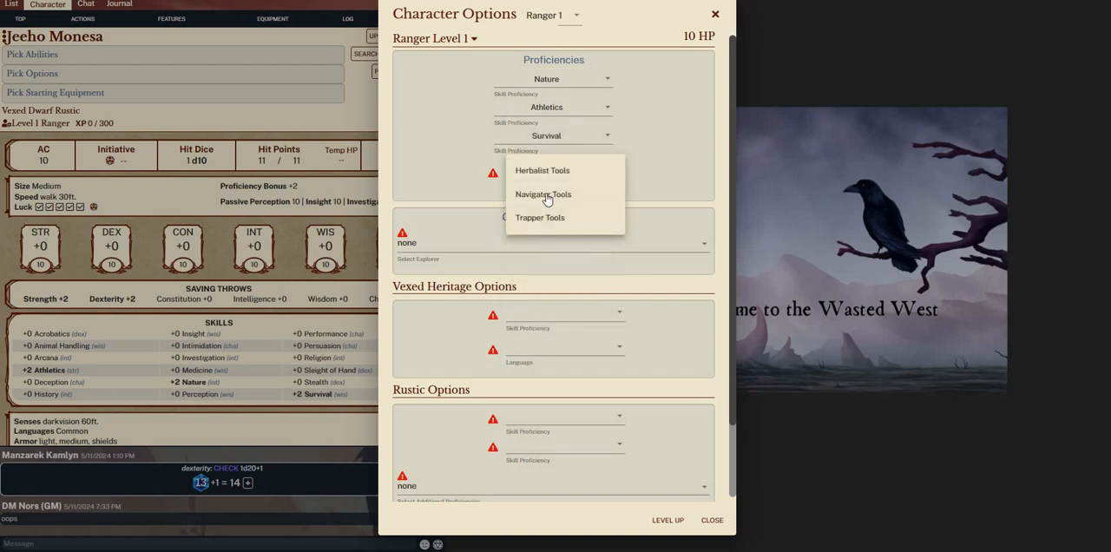
key(Up)
key(Return)
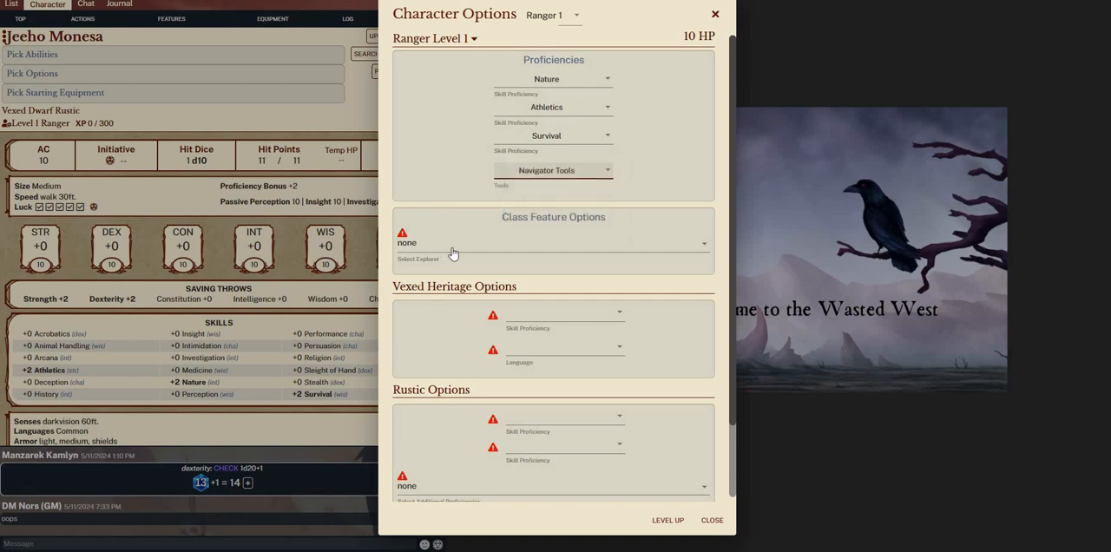
click(523, 253)
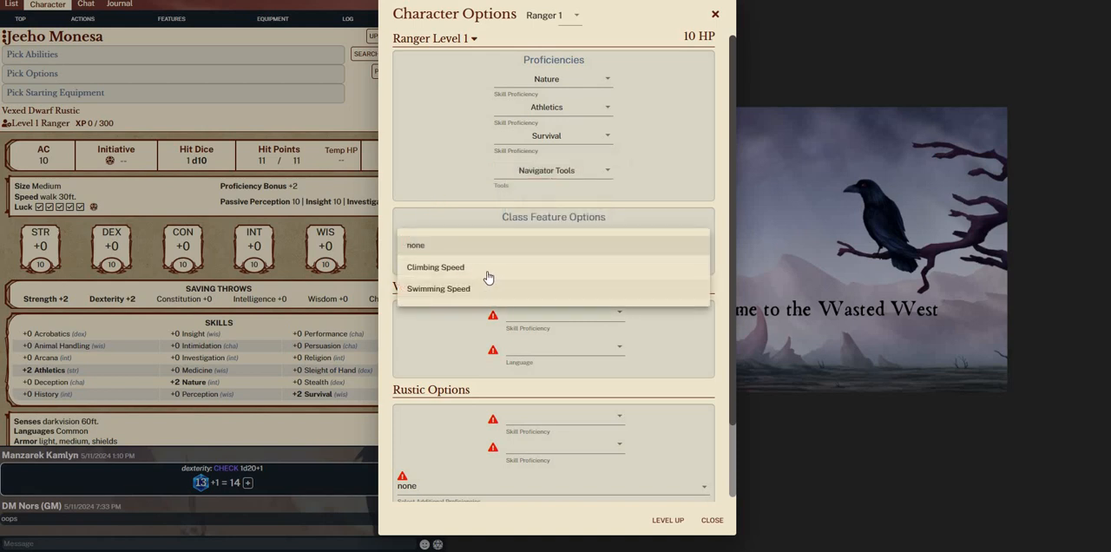
click(468, 267)
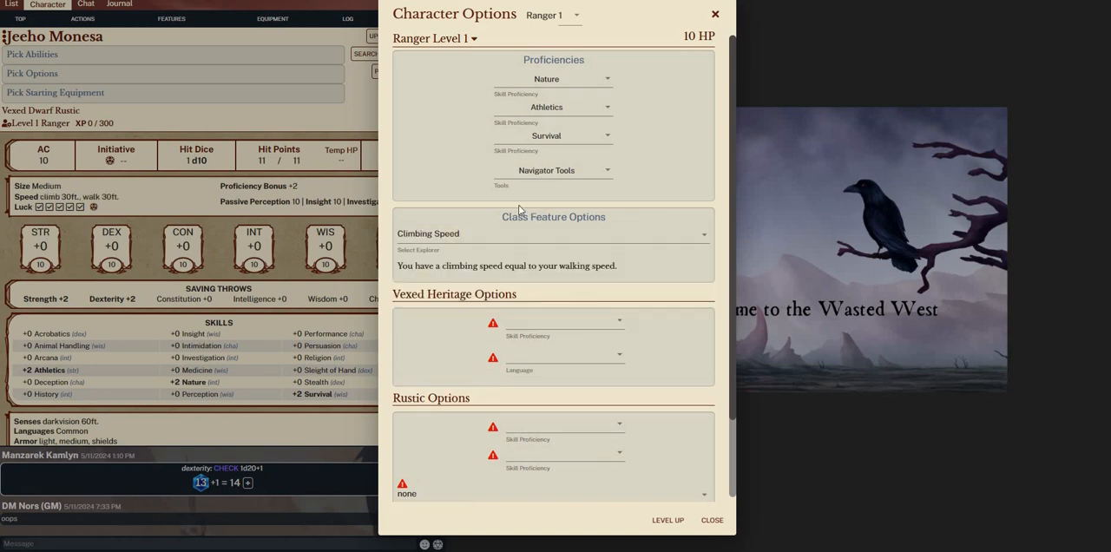
Set the Vexed Heritage options to the Insight skill proficiency and the Primordial language
scroll(521, 211, down, 2)
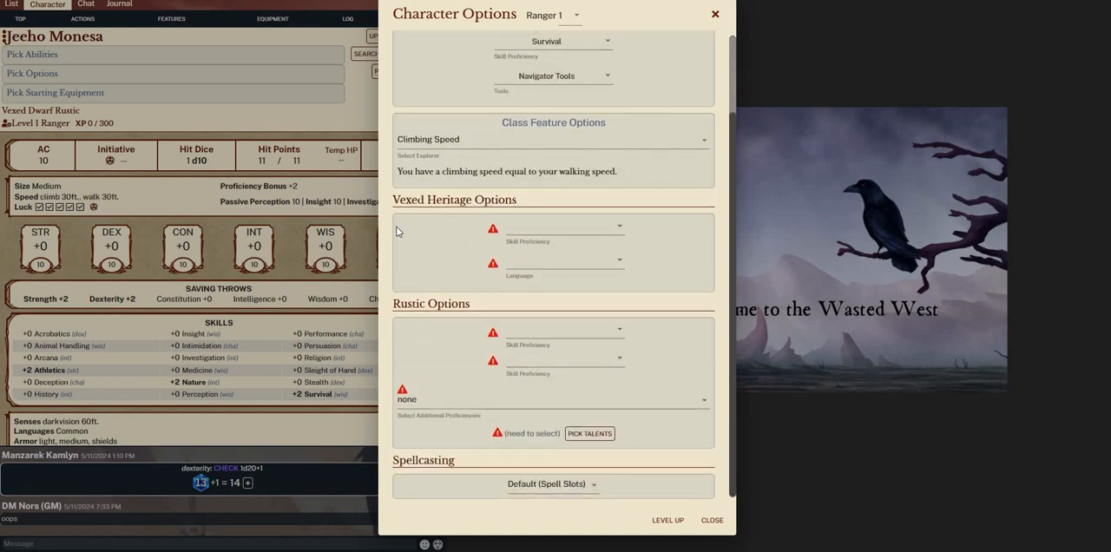
click(550, 228)
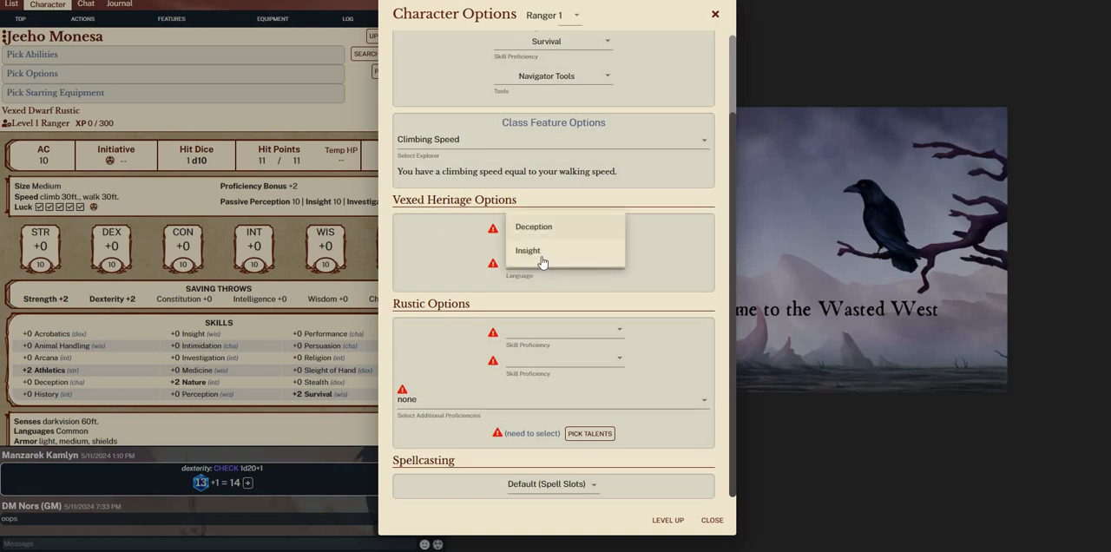
click(539, 258)
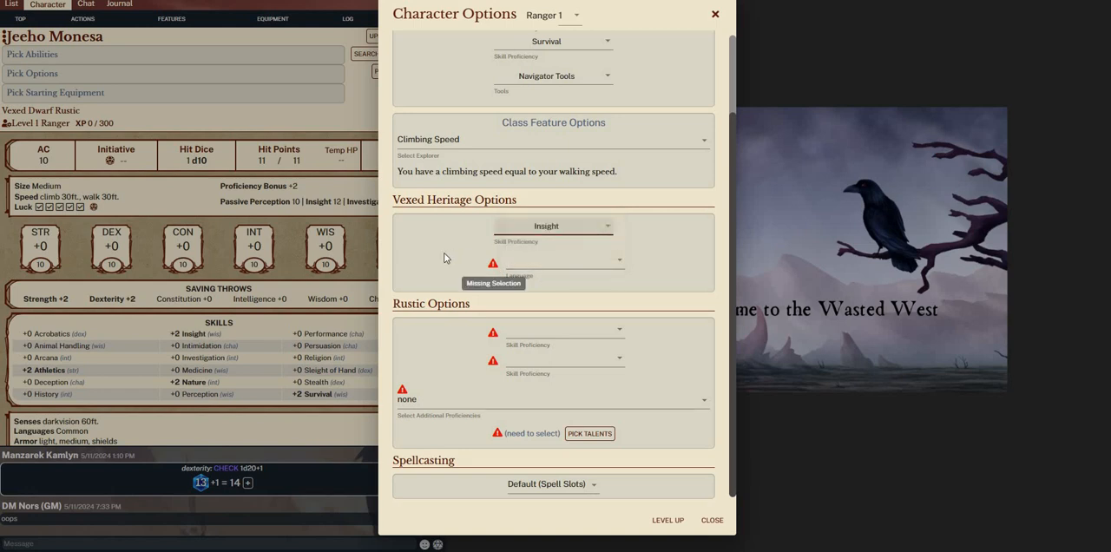
click(572, 258)
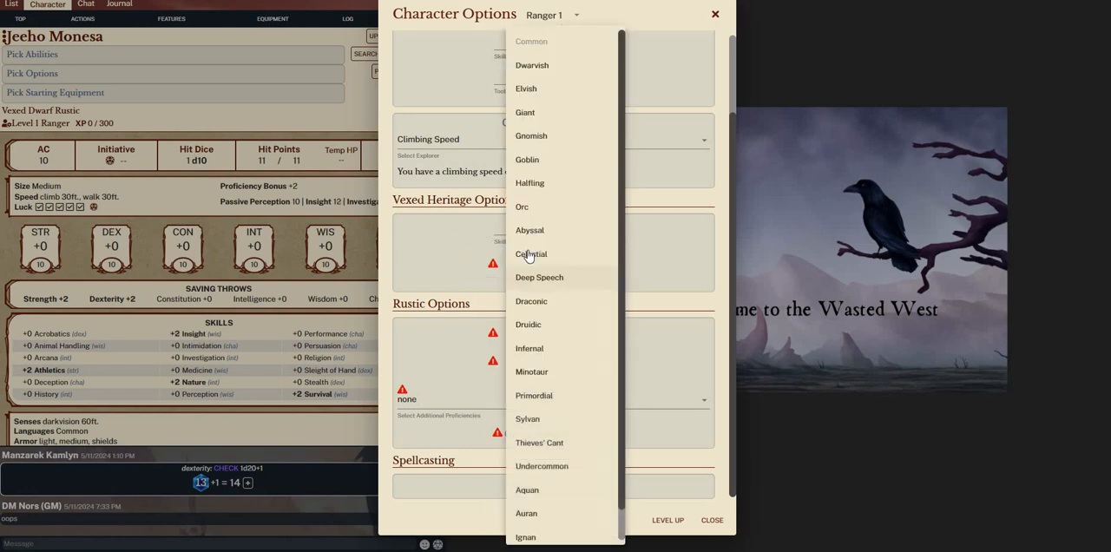
scroll(524, 351, down, 1)
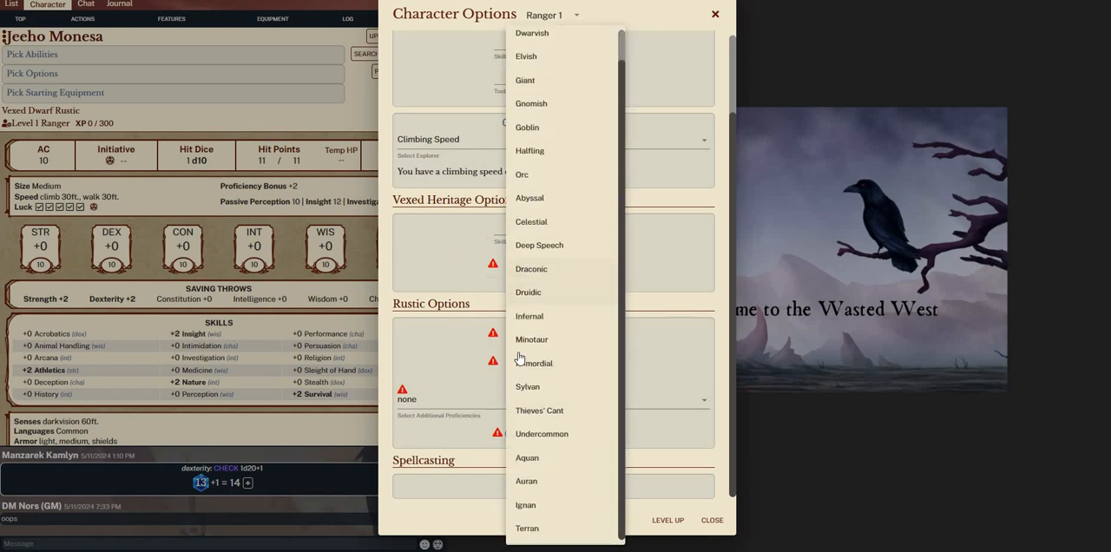
click(525, 360)
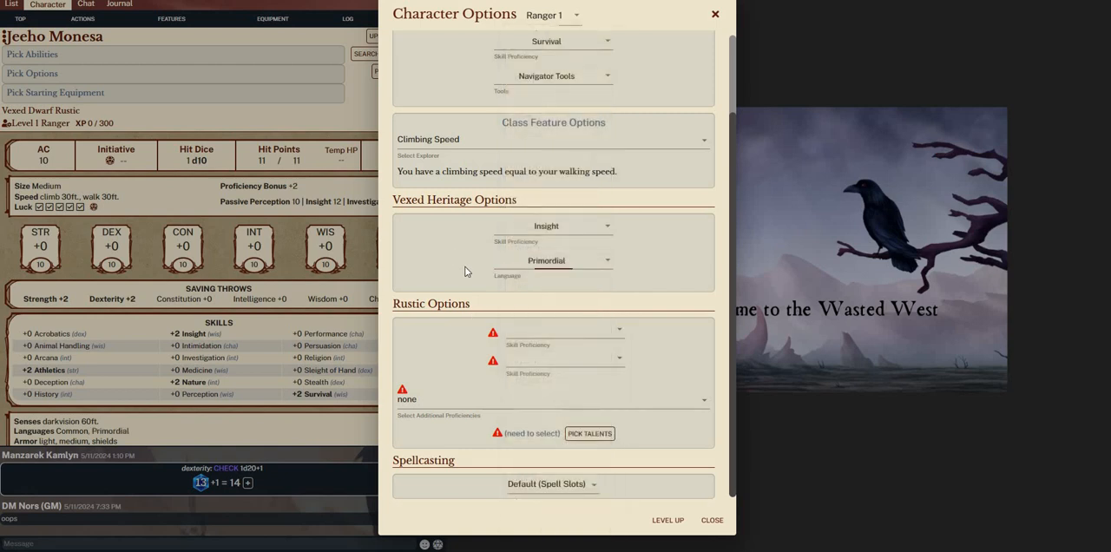
Choose Medicine and Acrobatics as the two Rustic background skill proficiencies
click(581, 340)
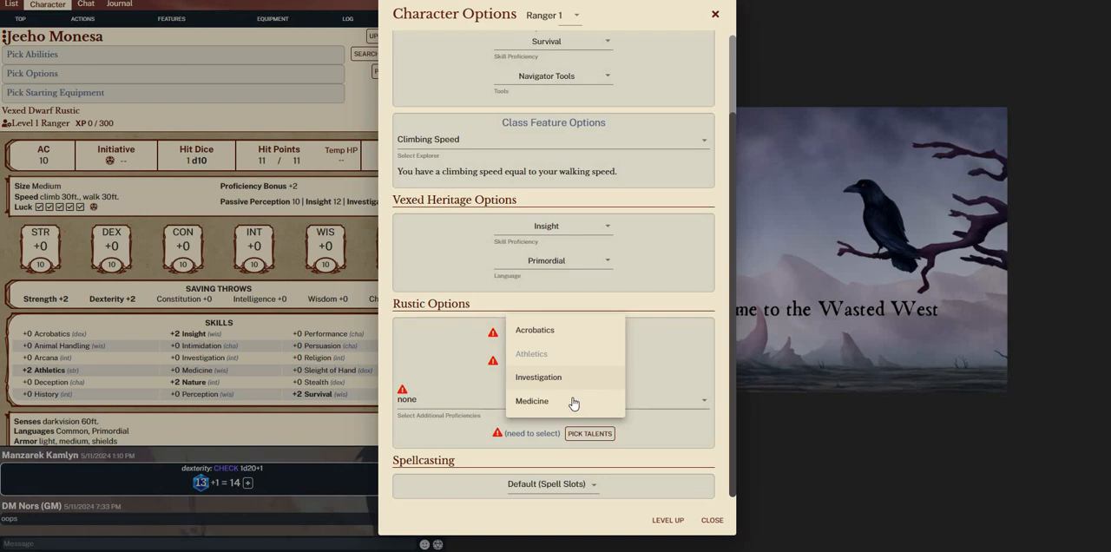
click(586, 402)
click(563, 362)
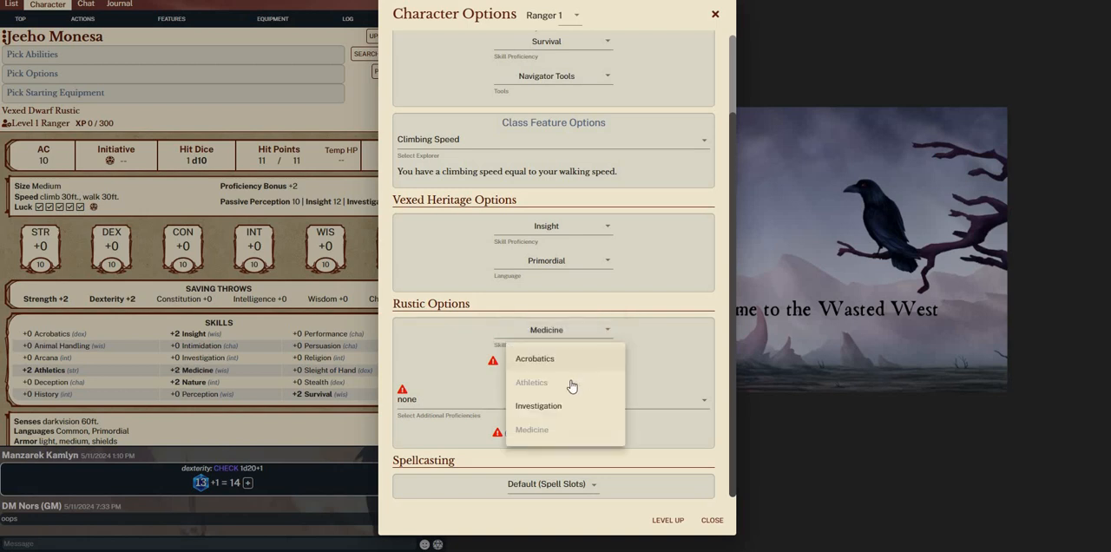
click(522, 359)
click(436, 345)
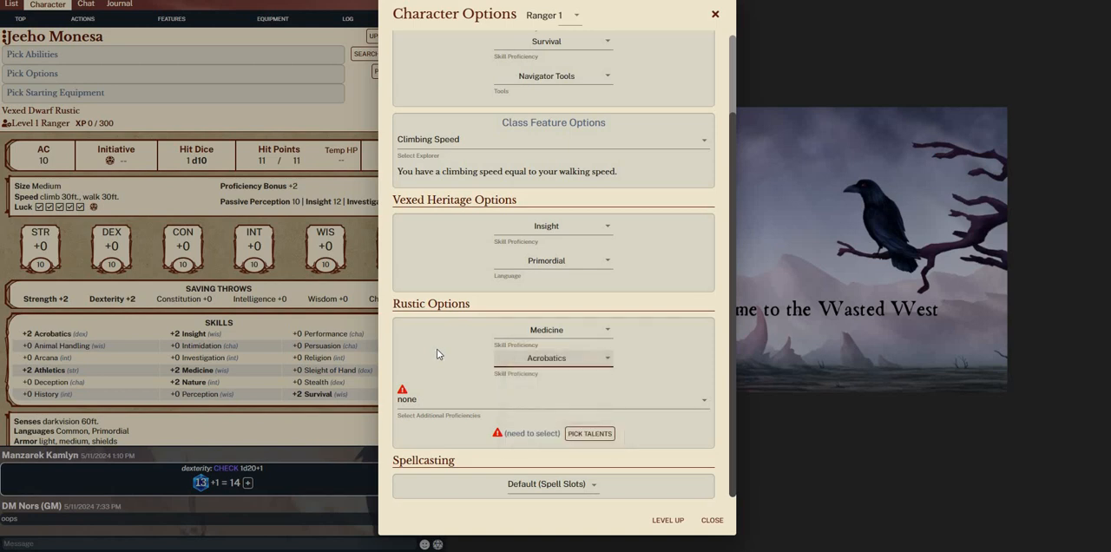
Set the Rustic additional proficiencies to Land Vehicles & Armor with heavy as the armor type
click(434, 402)
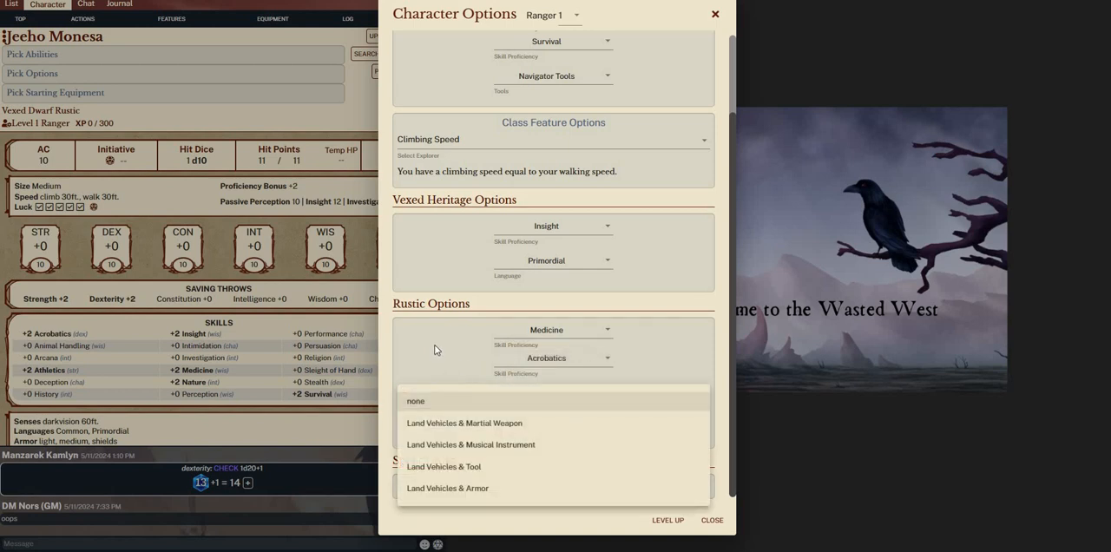
click(446, 370)
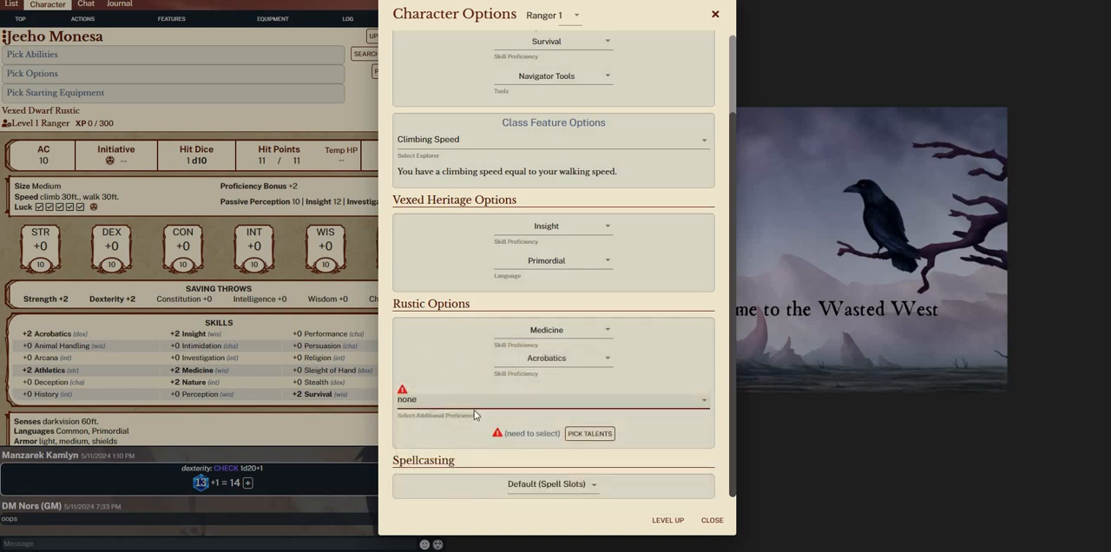
click(460, 405)
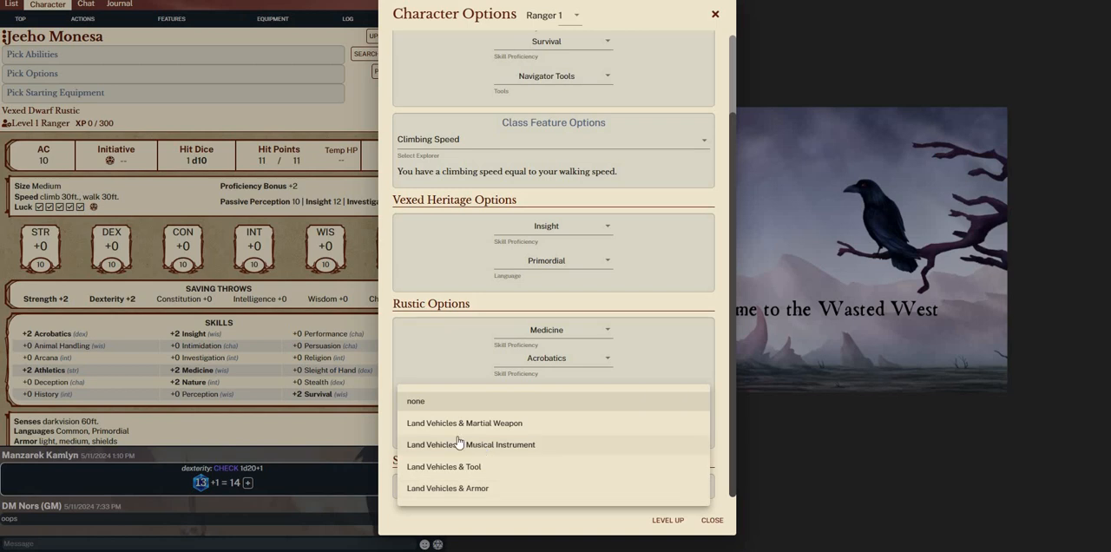
click(489, 487)
scroll(540, 402, down, 1)
click(541, 402)
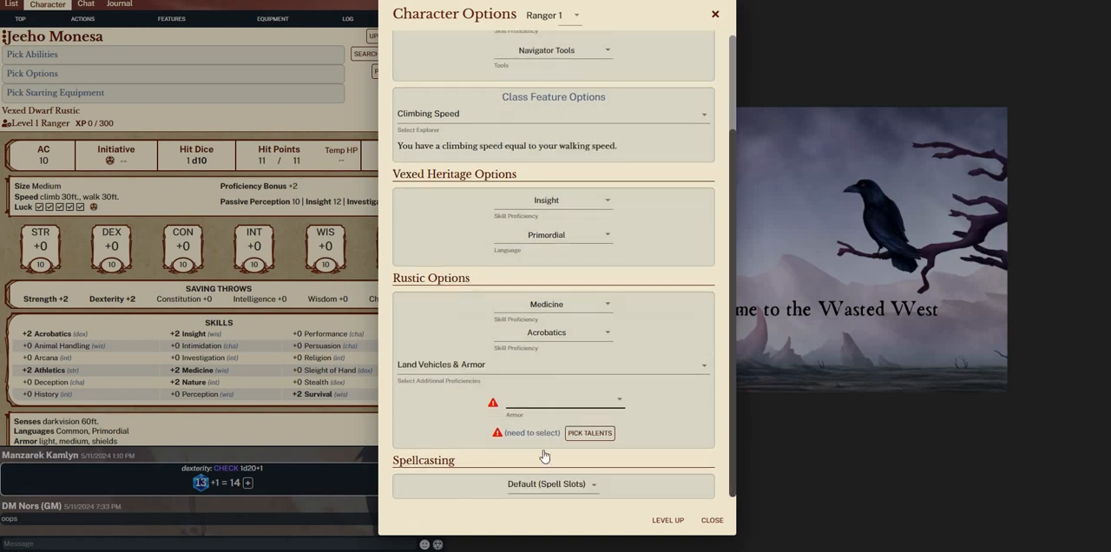
click(527, 448)
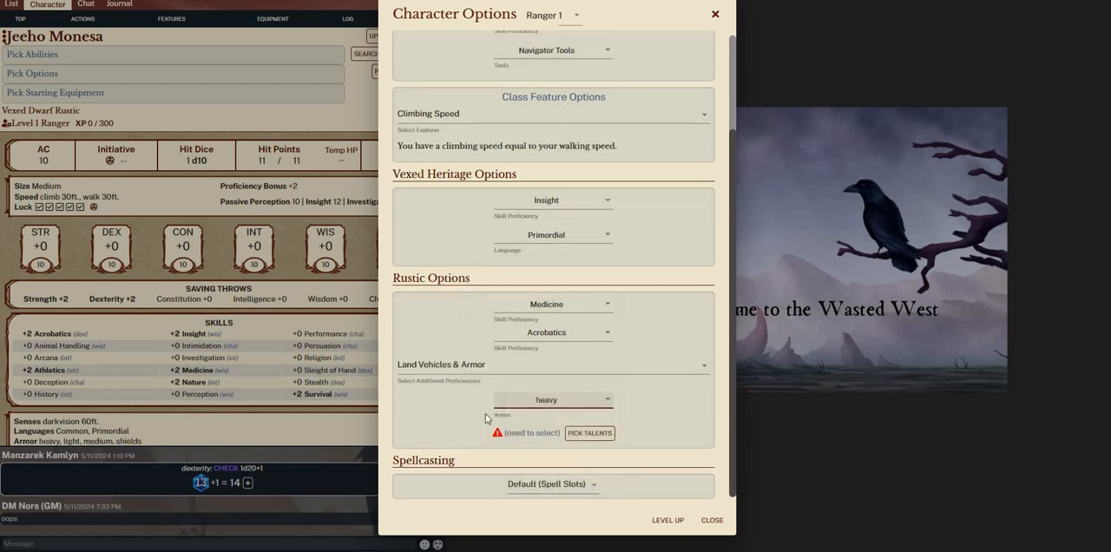
Read the Hand to Hand talent's description and select it as the Rustic background talent
click(588, 433)
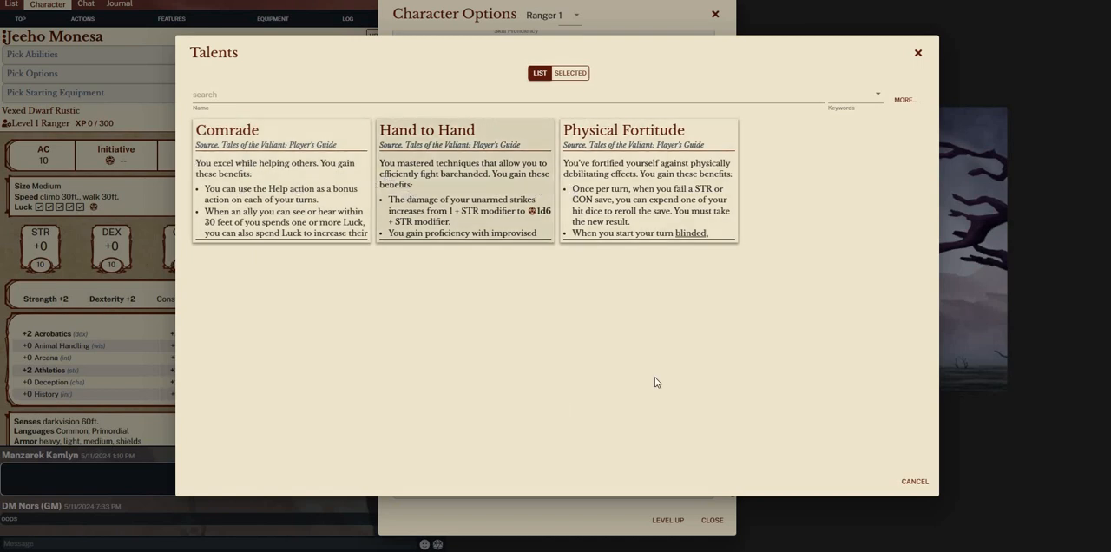
click(408, 193)
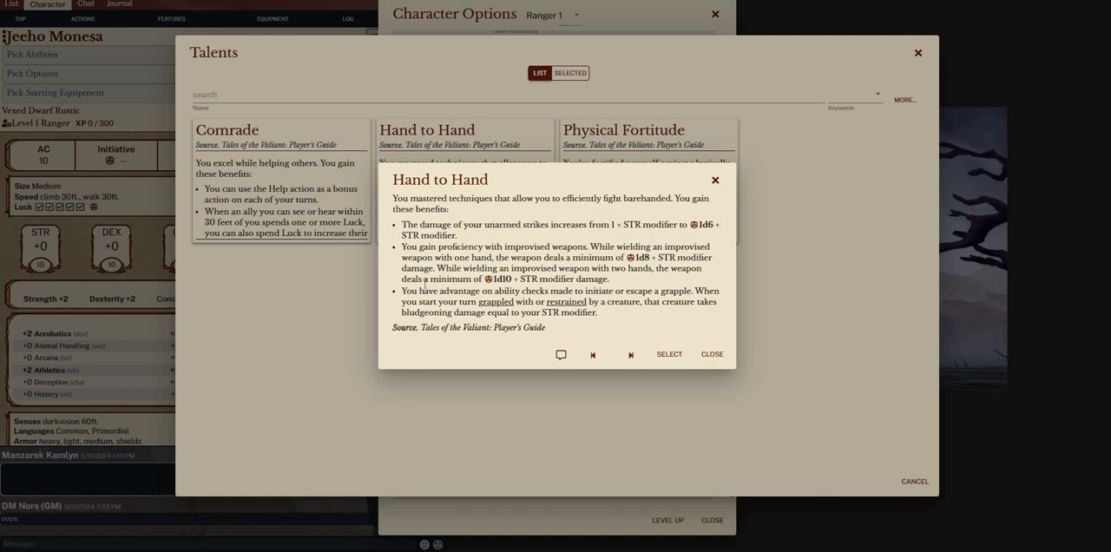
click(667, 354)
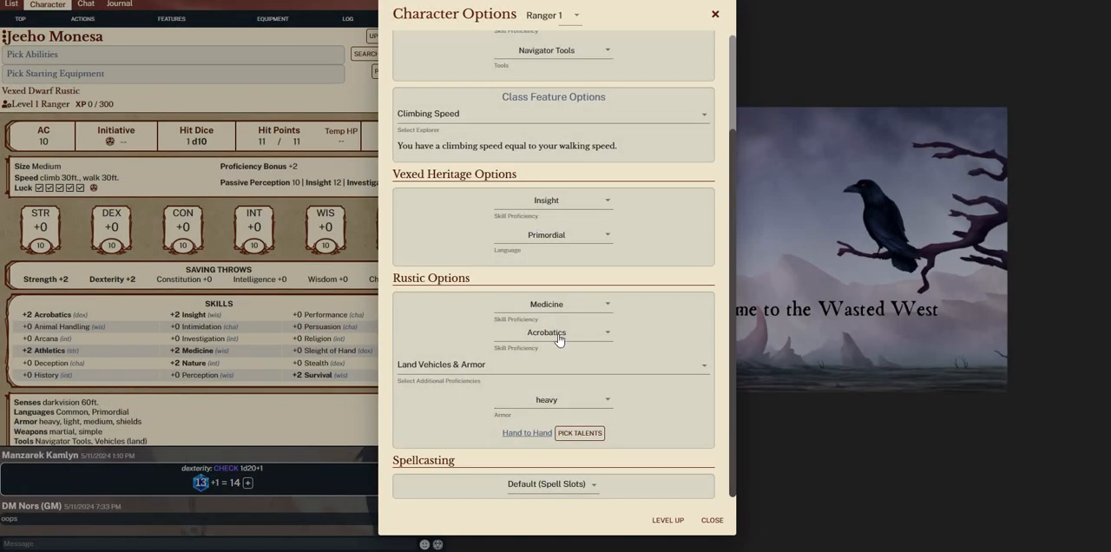
Check the spellcasting choices, keep Default (Spell Slots) and close the character options
click(540, 493)
click(684, 518)
click(549, 487)
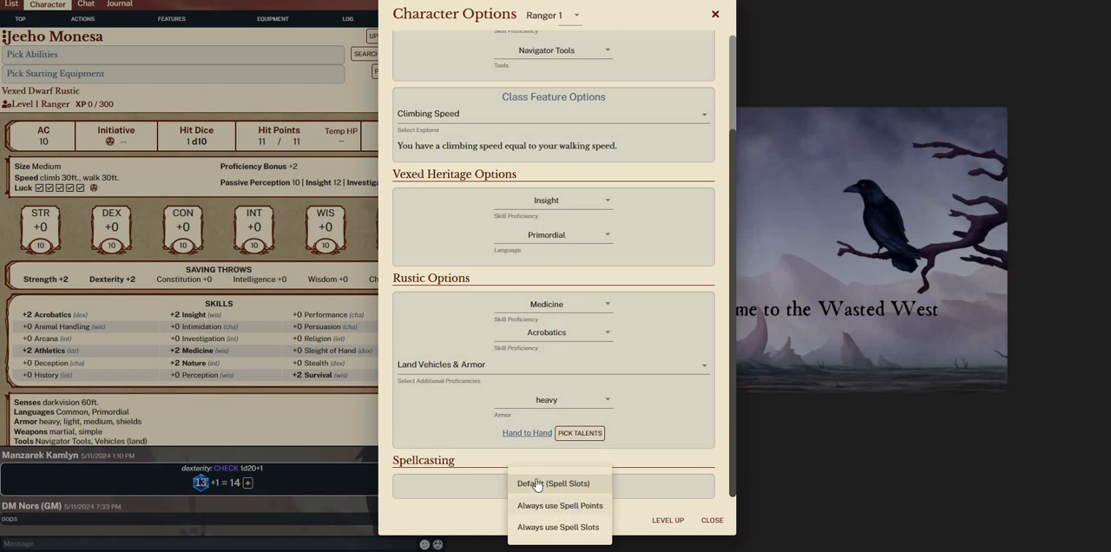
click(659, 522)
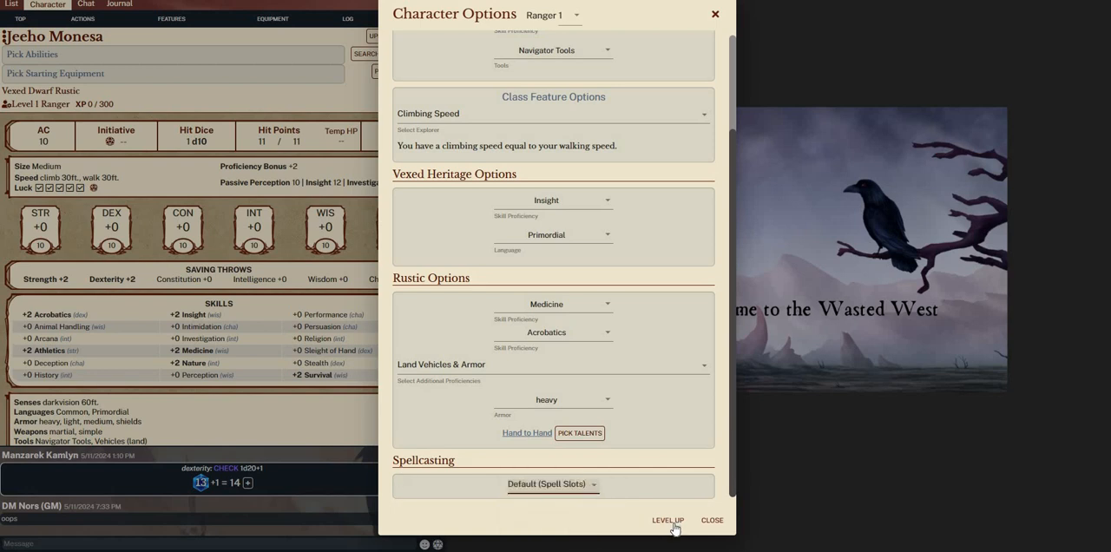
click(719, 522)
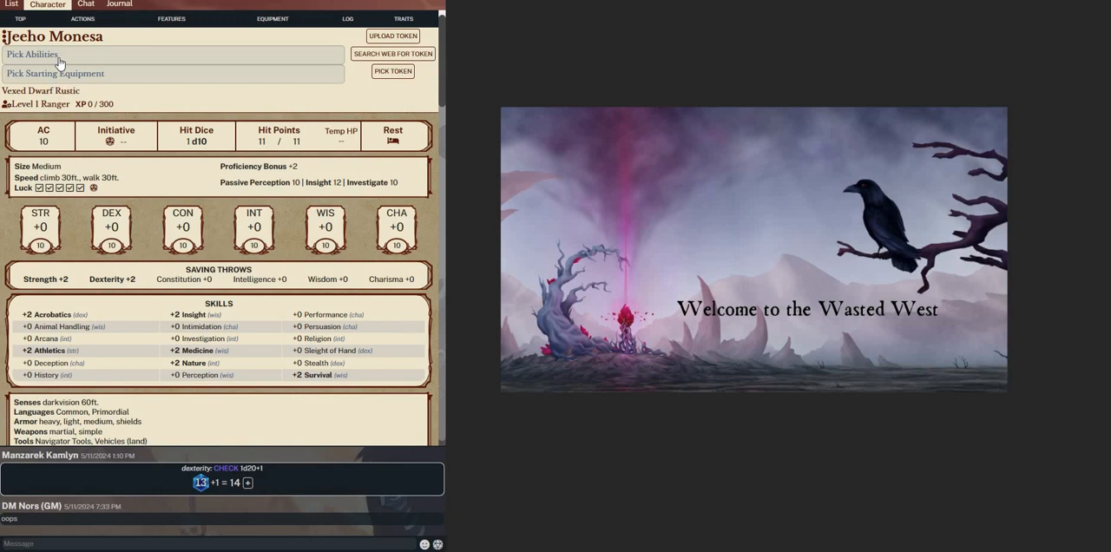
Start picking abilities, switch the generation method to Roll Scores and roll seven scores with the Hero 2d6+6 option
click(59, 59)
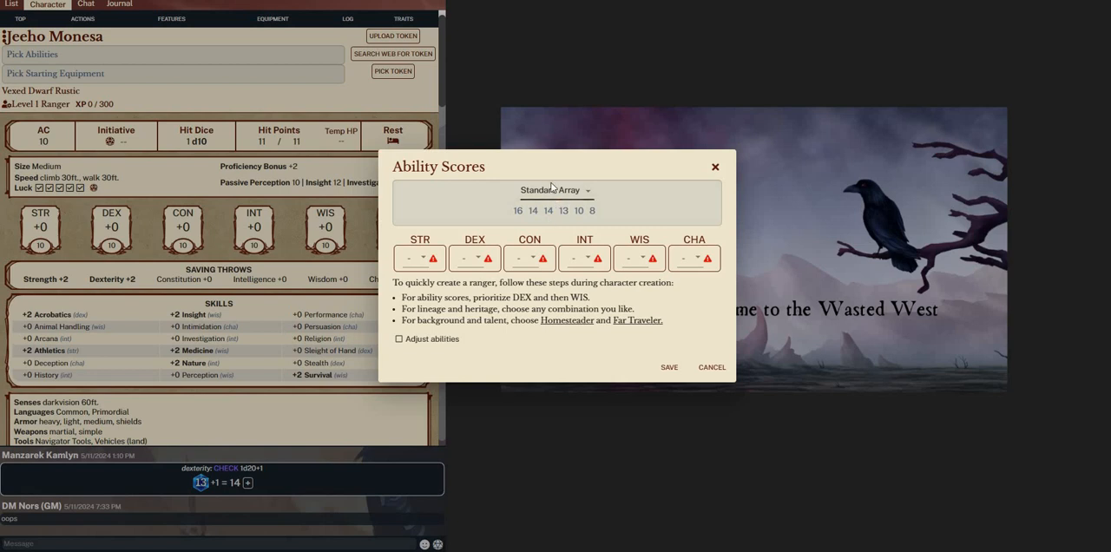
click(551, 185)
click(548, 152)
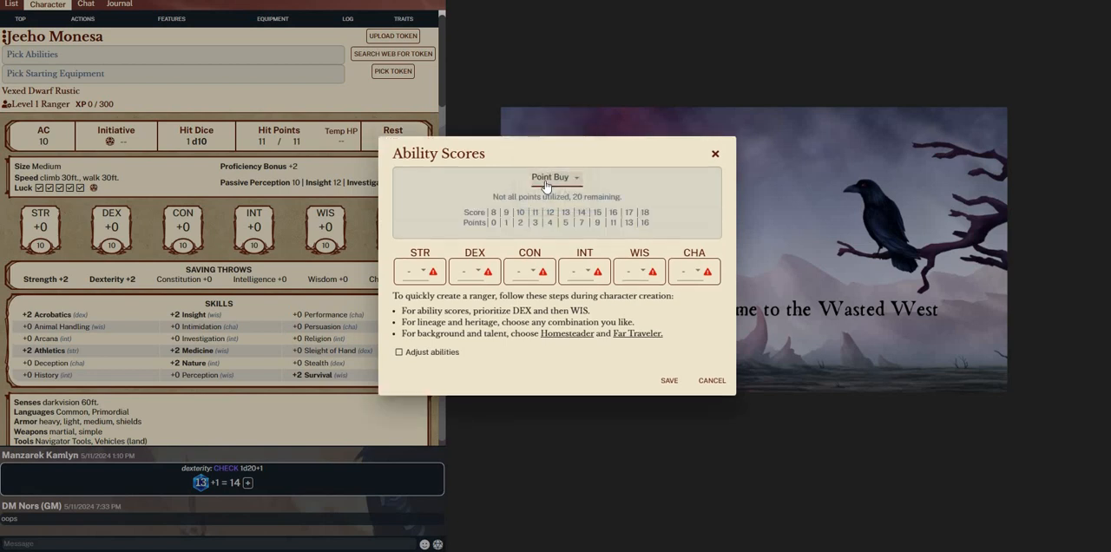
click(554, 172)
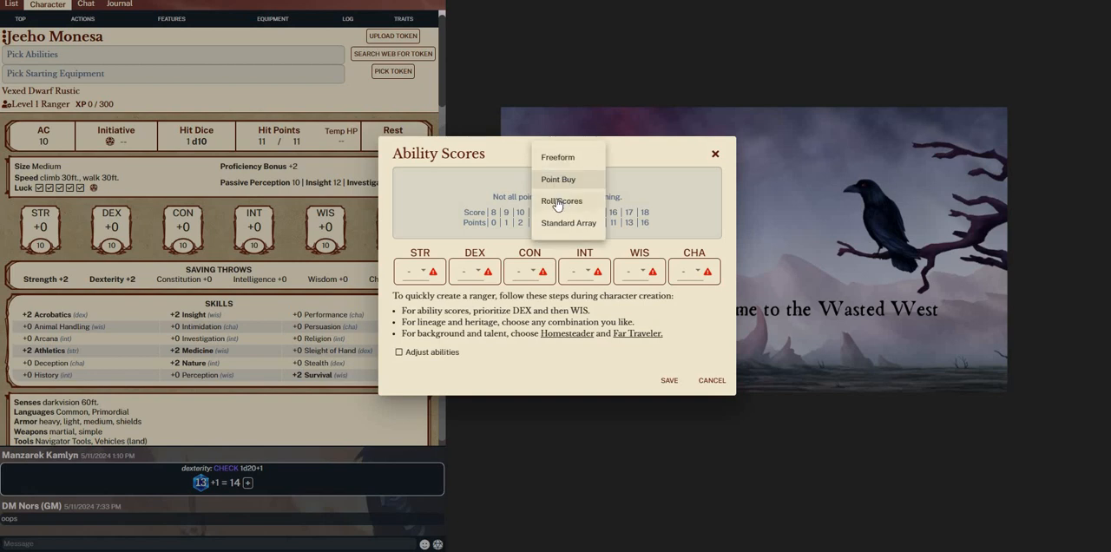
click(559, 200)
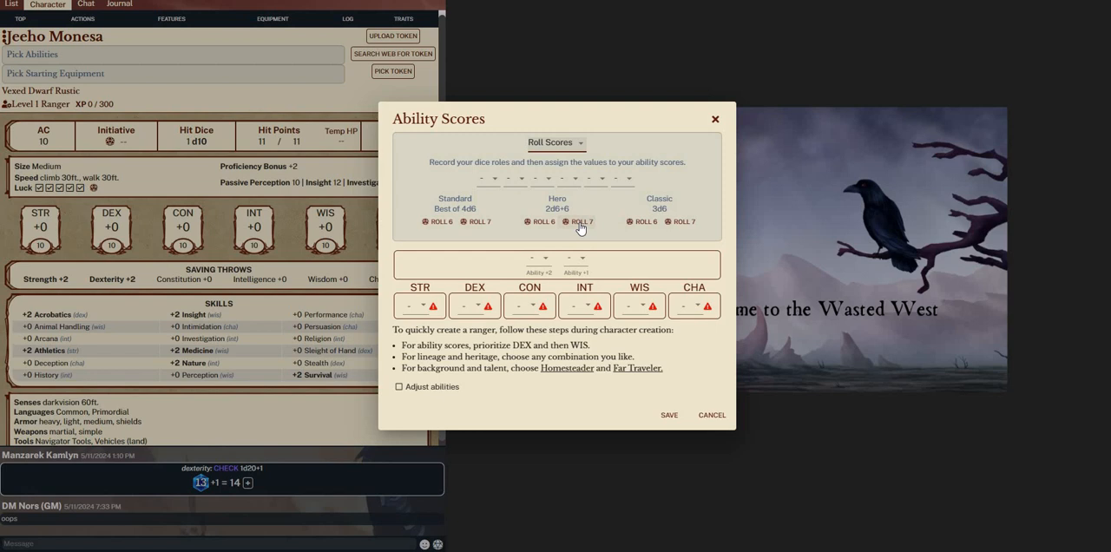
click(580, 224)
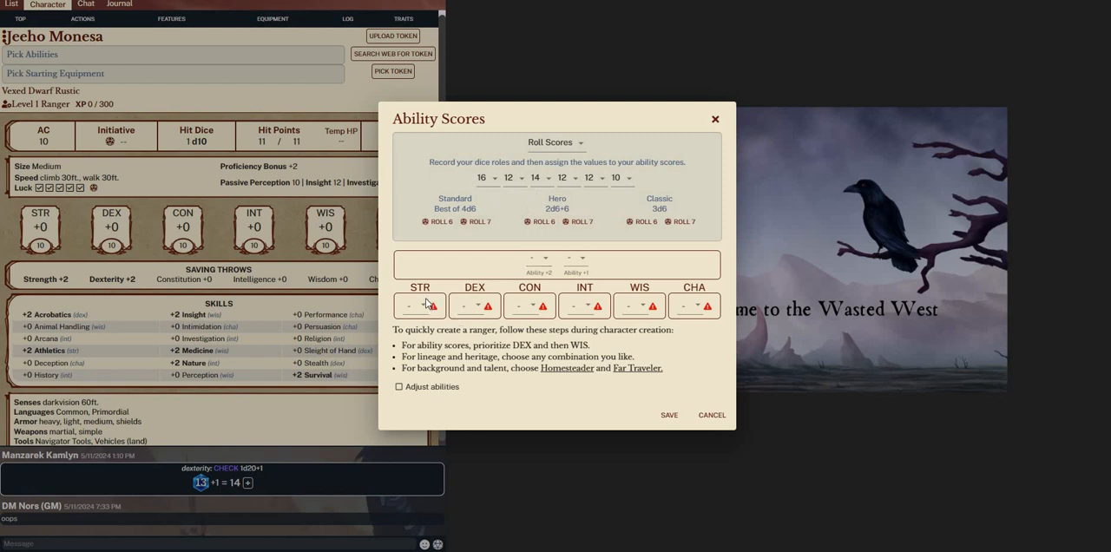
Assign the rolled scores 16 to Strength, 14 to Dexterity and 12 to Constitution
click(424, 307)
click(424, 324)
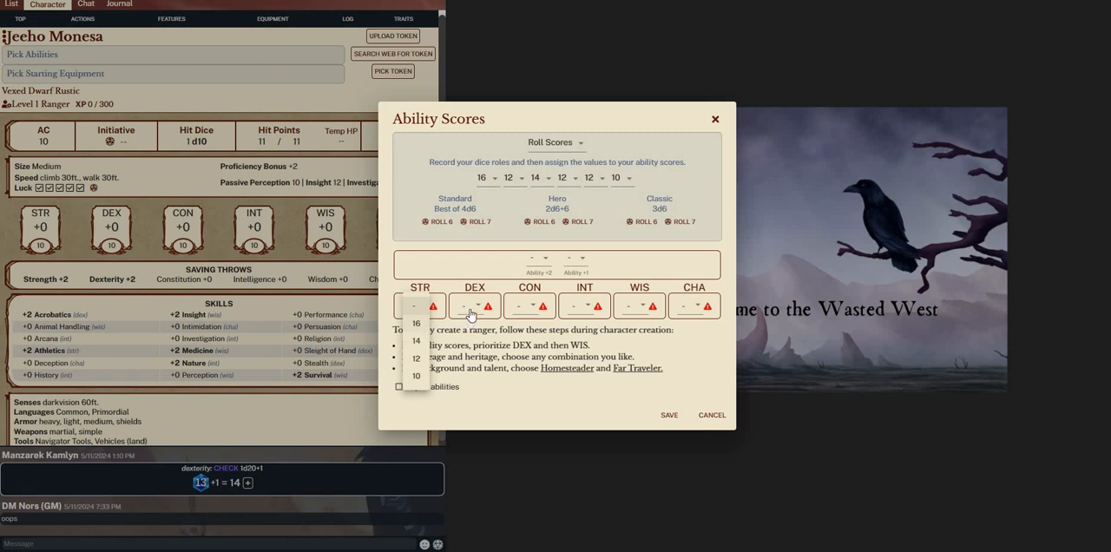
click(466, 306)
click(466, 336)
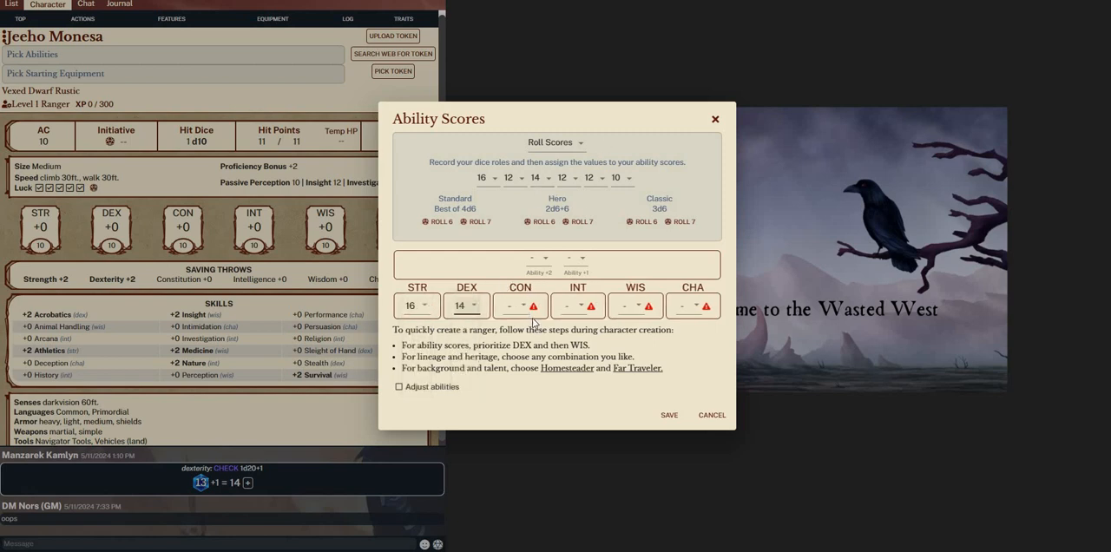
click(518, 306)
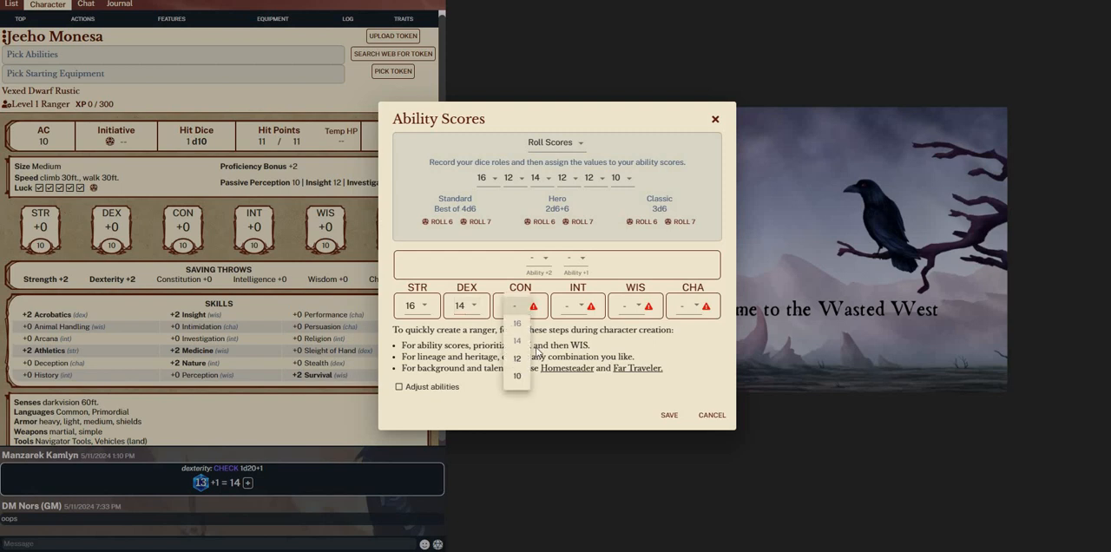
click(519, 359)
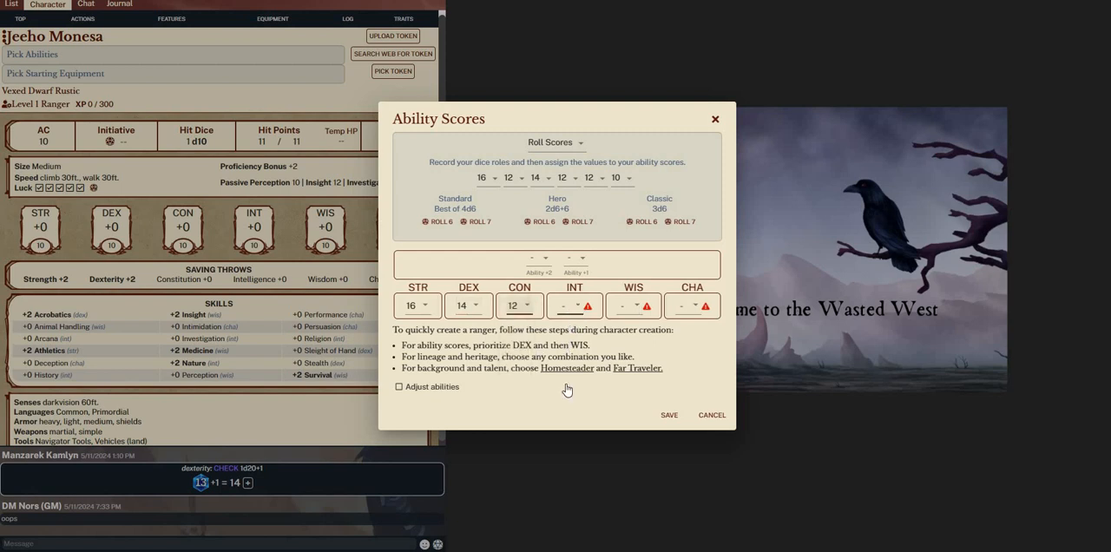
Assign the rolled scores 10 to Intelligence, 12 to Wisdom and 12 to Charisma
click(570, 306)
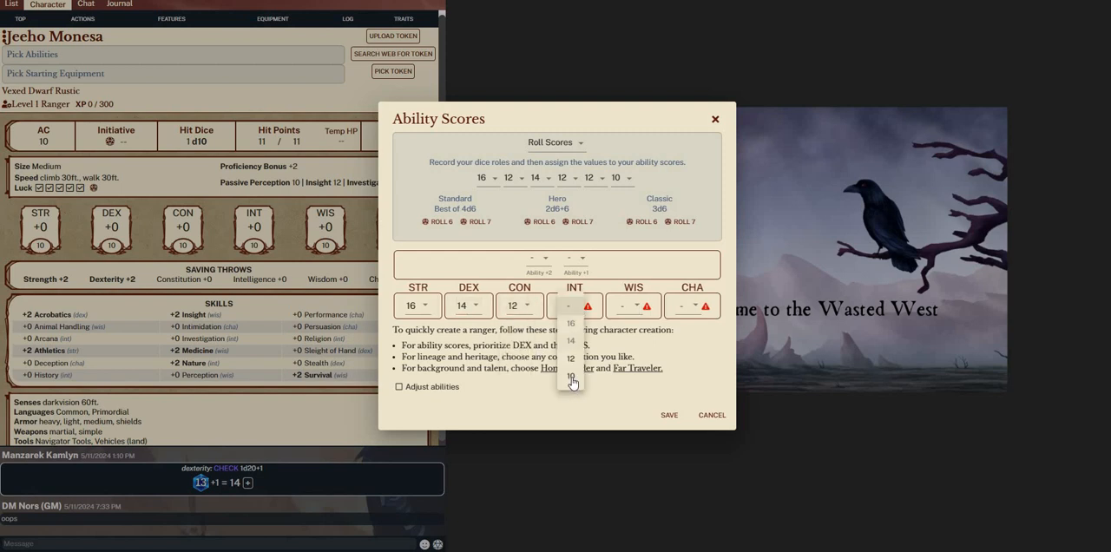
click(629, 314)
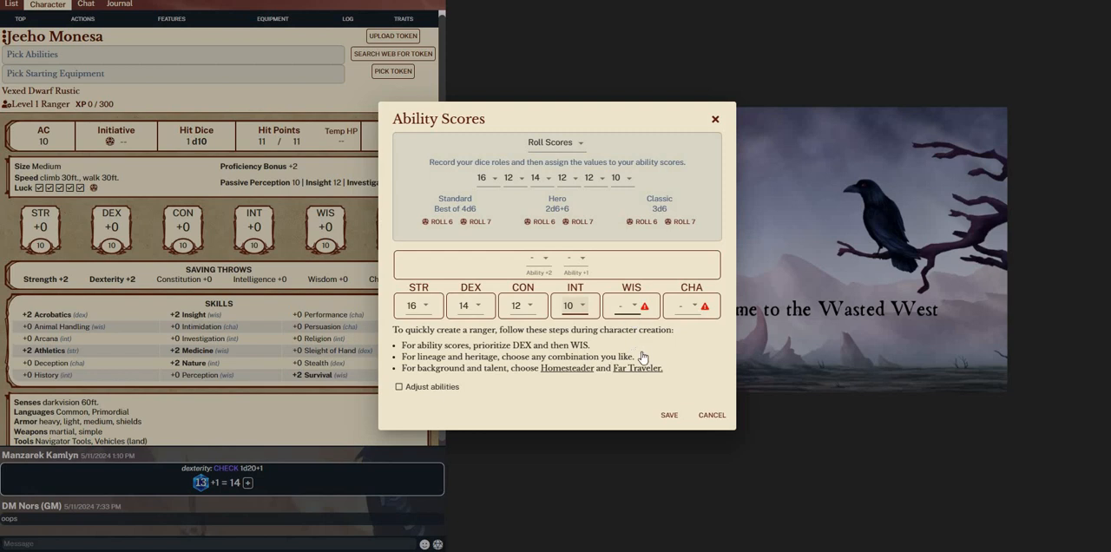
click(685, 307)
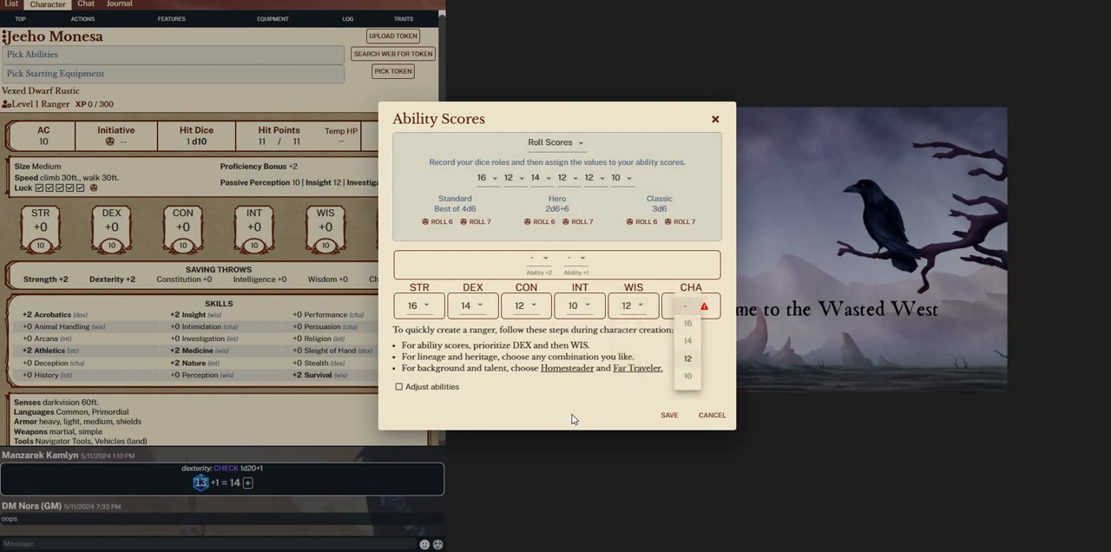
click(687, 357)
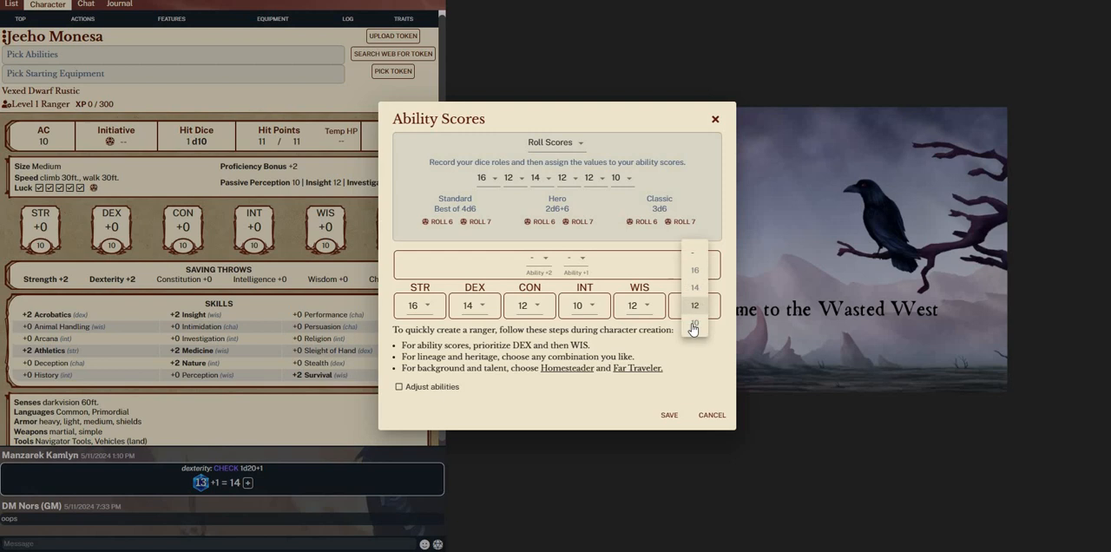
Swap the Intelligence and Charisma scores so that Intelligence gets 12 and Charisma gets 10
click(583, 312)
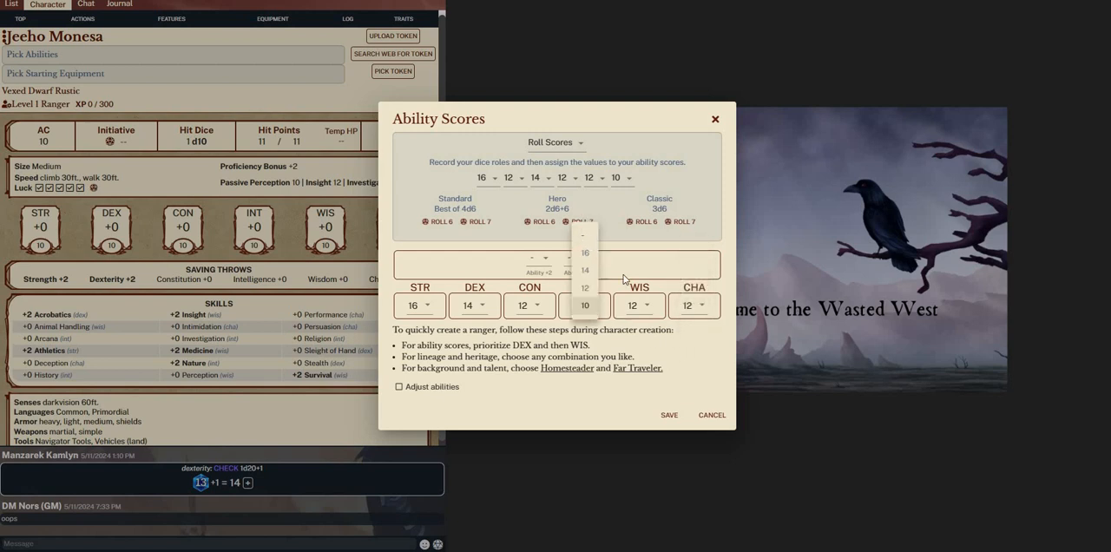
click(686, 311)
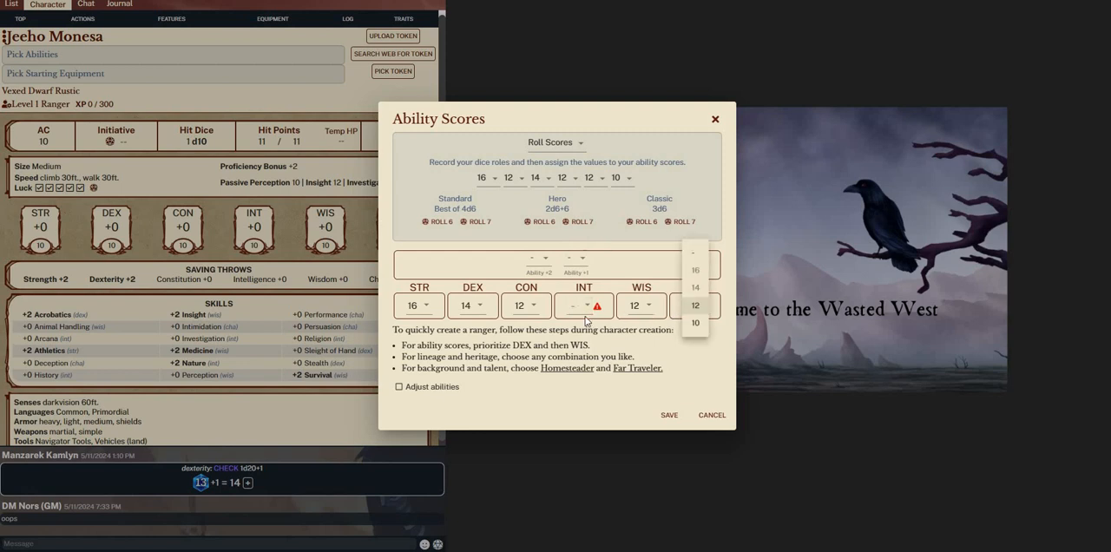
click(605, 306)
click(688, 311)
click(588, 309)
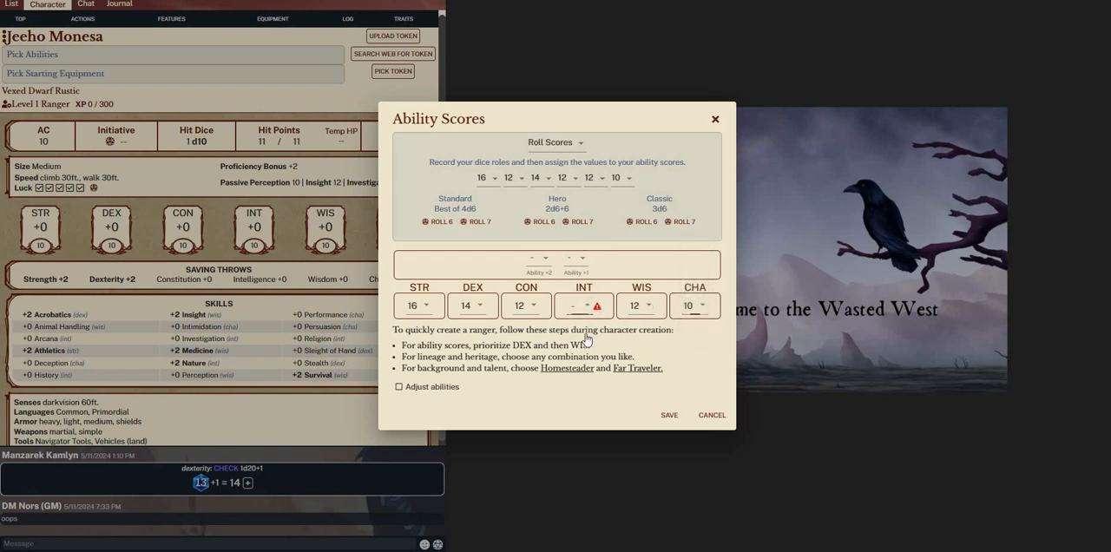
click(580, 305)
click(581, 358)
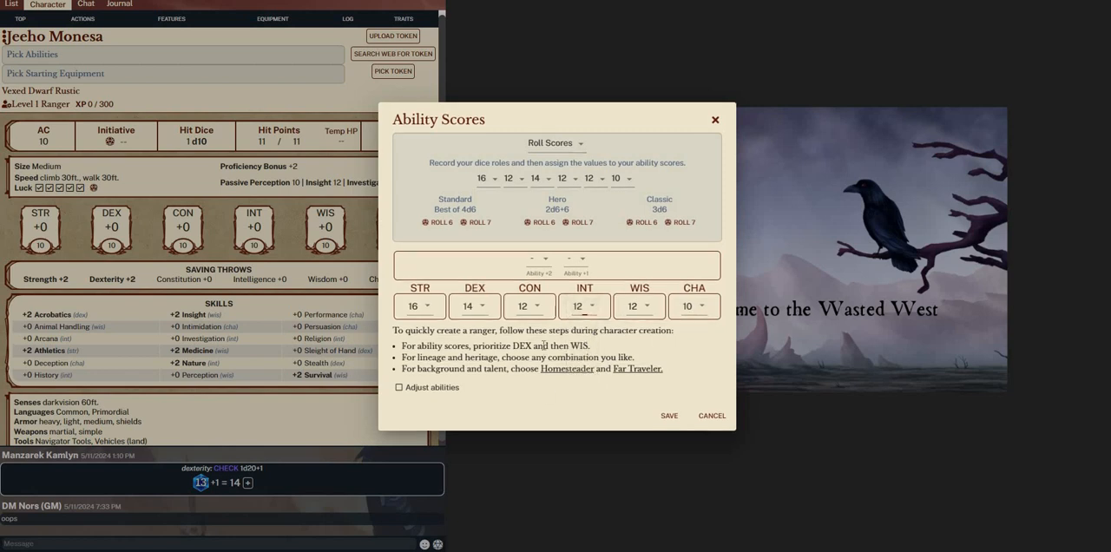
Apply the +2 ability bonus to dexterity and the +1 bonus to charisma, and save the ability scores
click(545, 260)
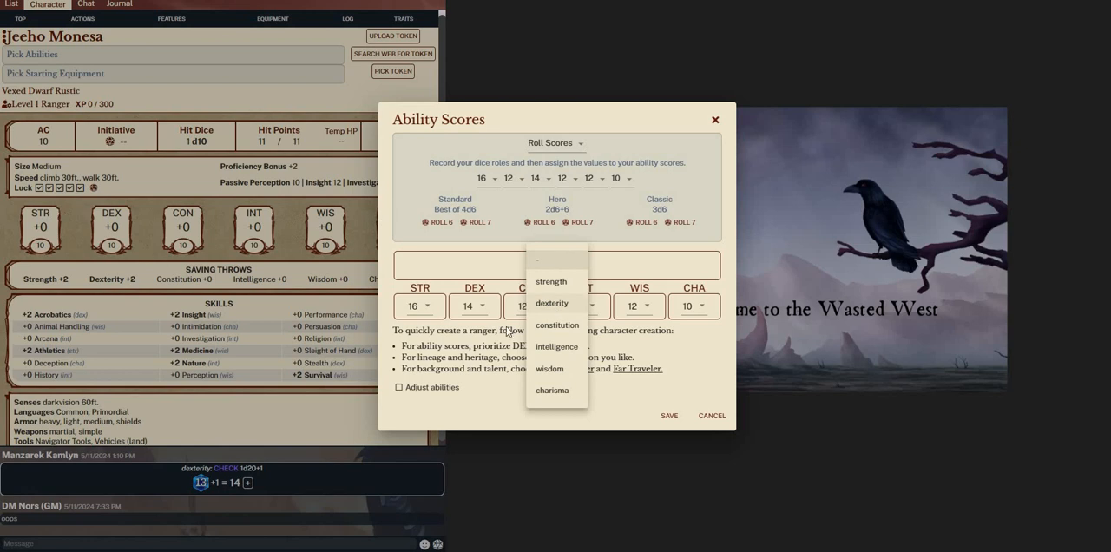
click(552, 303)
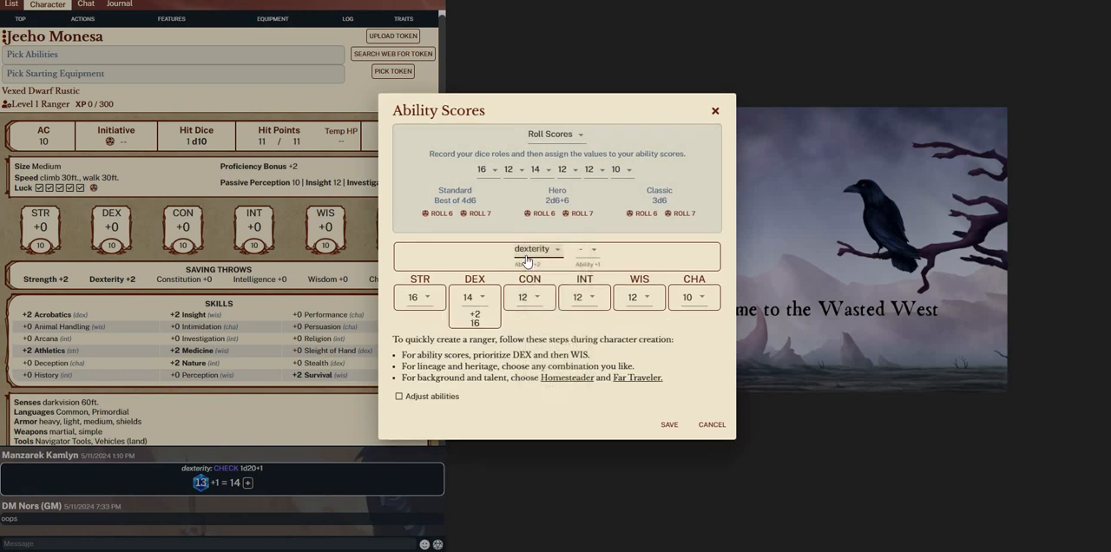
click(593, 260)
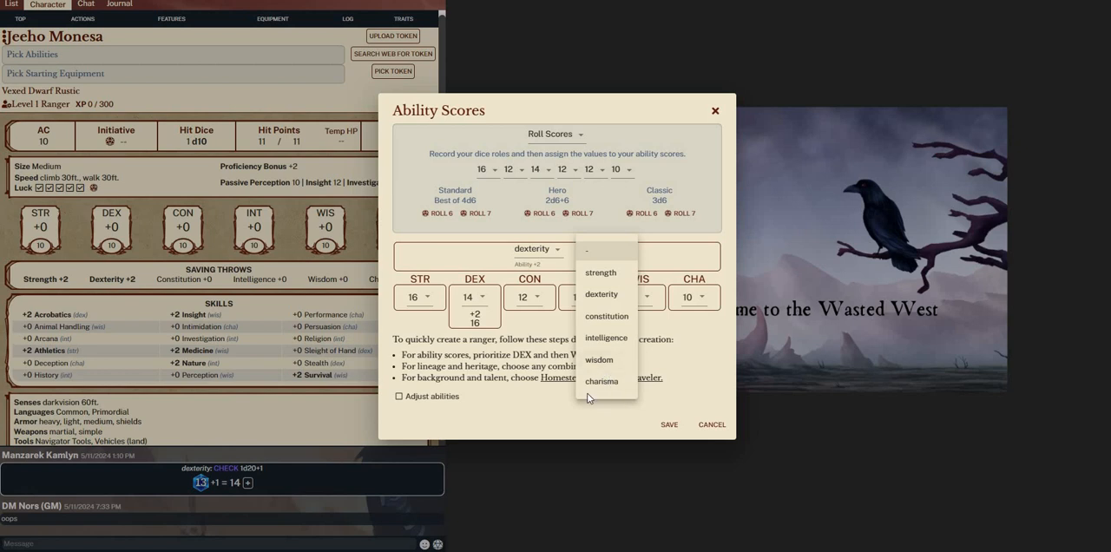
click(599, 381)
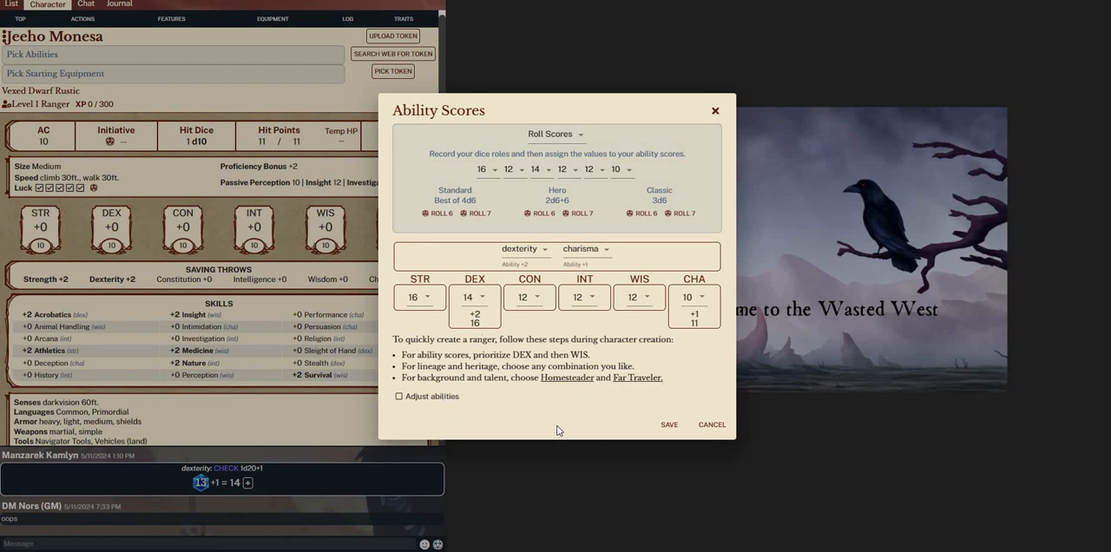
click(675, 425)
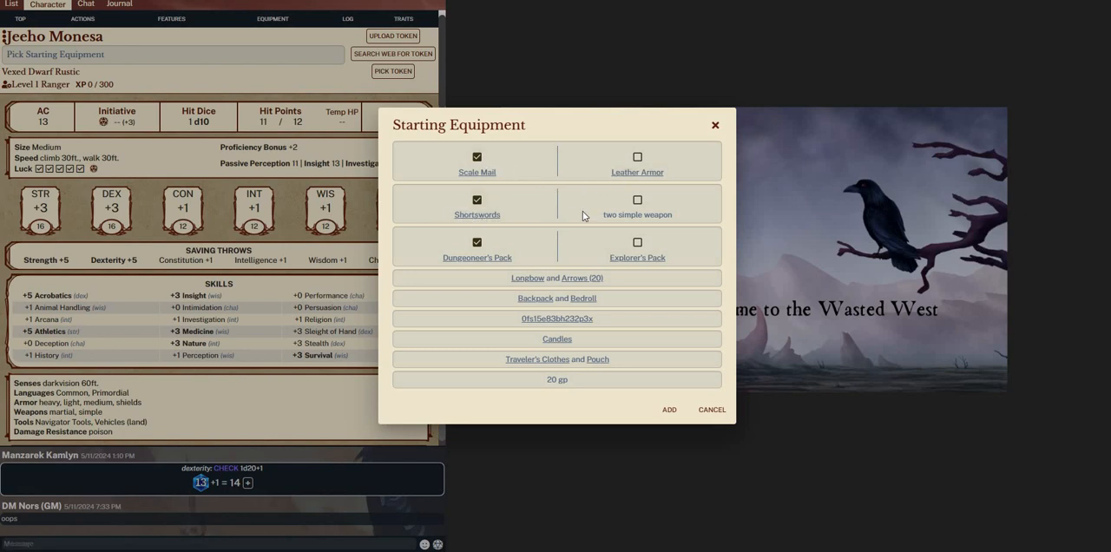
Choose Handaxe and Dagger as the two simple weapons, take the Explorer's Pack and add the starting equipment
click(637, 203)
click(634, 208)
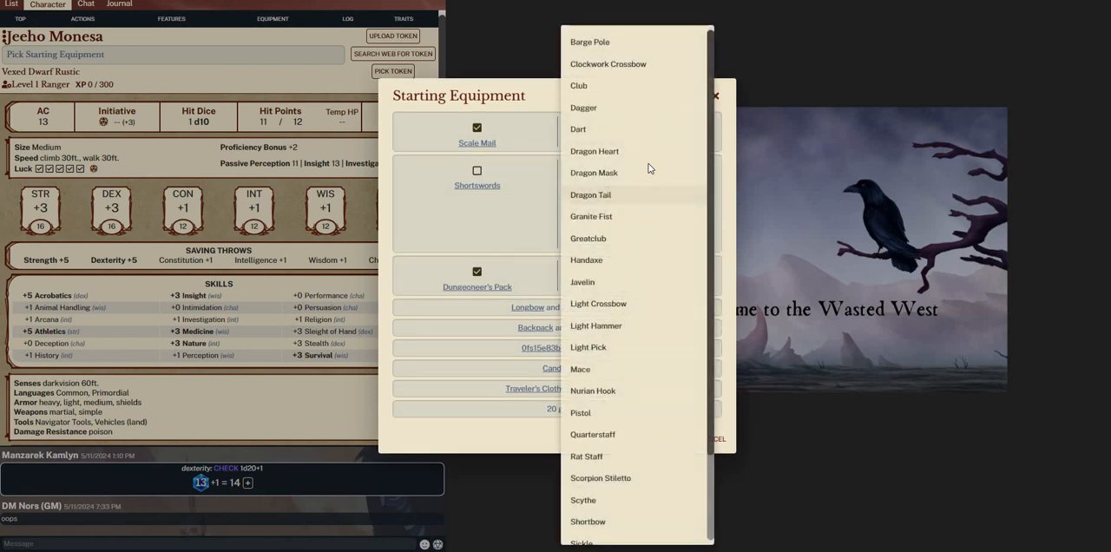
click(606, 256)
click(602, 240)
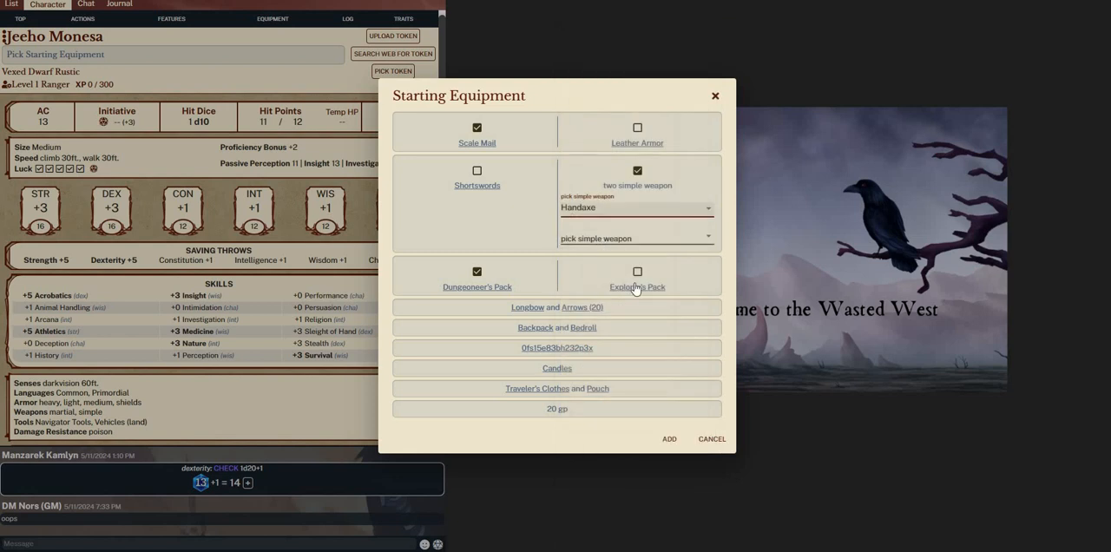
scroll(629, 365, down, 1)
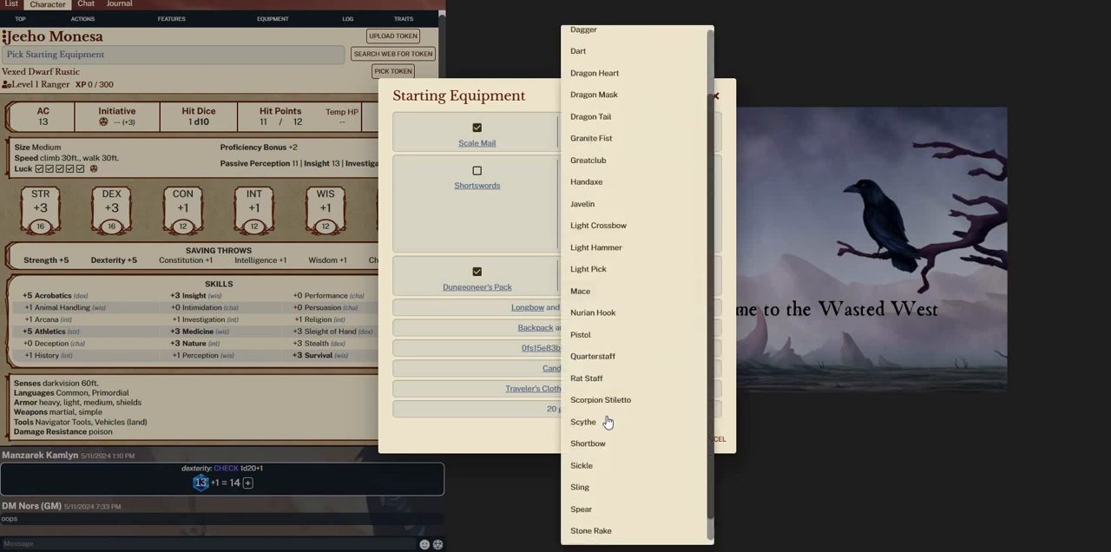
scroll(613, 72, up, 1)
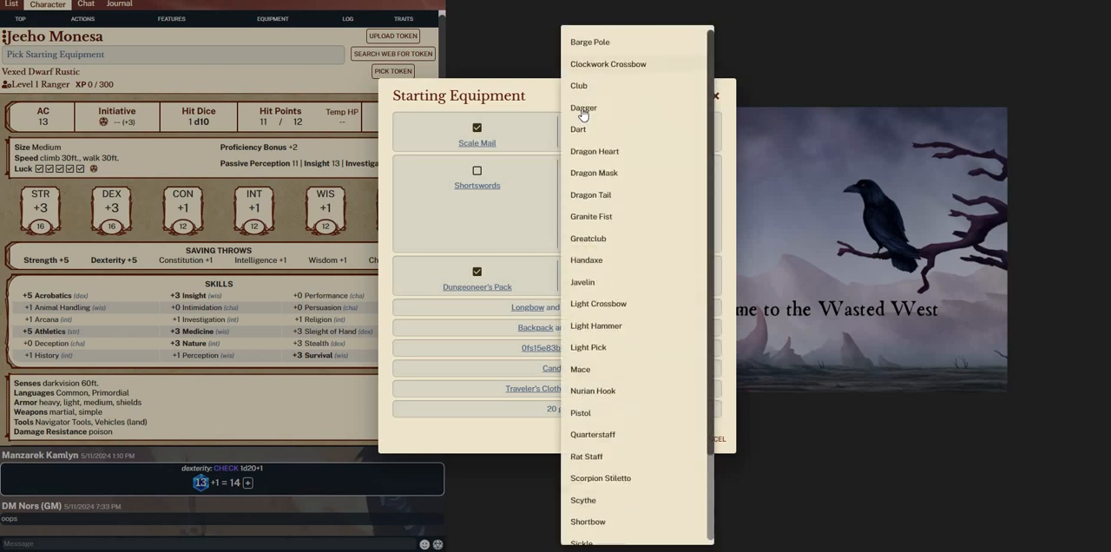
click(583, 108)
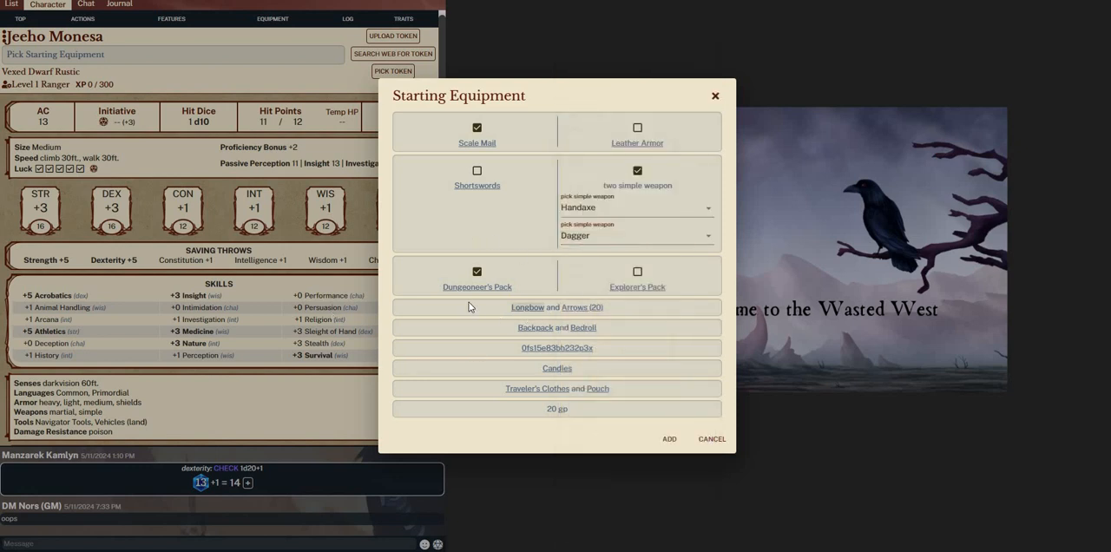
click(633, 292)
click(669, 439)
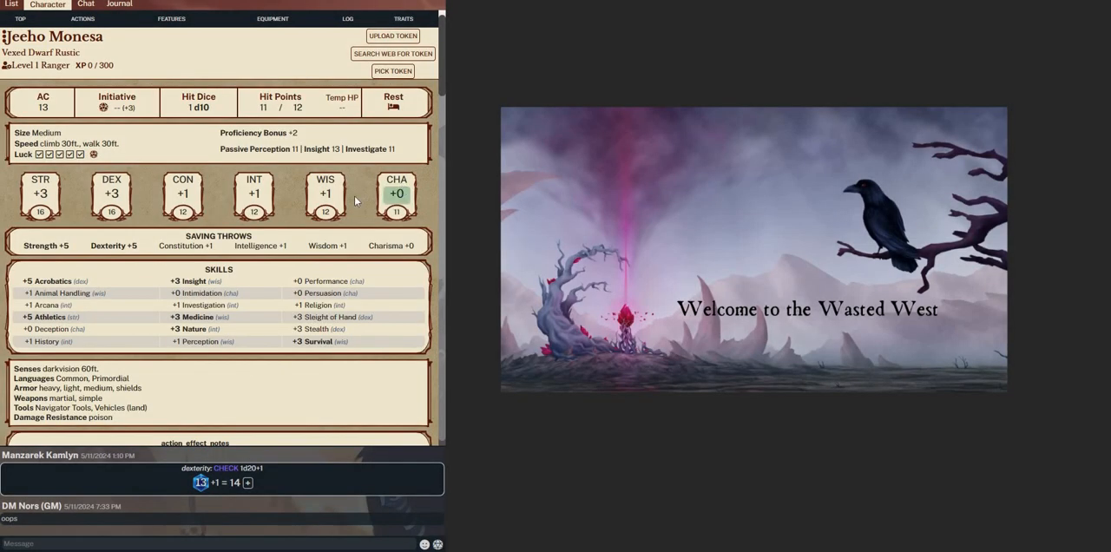
Read the Rustic background description, including its proficiencies, equipment, talent and adventuring motivations, and close it
scroll(260, 267, down, 2)
scroll(260, 267, up, 2)
scroll(163, 180, down, 1)
scroll(13, 56, up, 1)
click(72, 54)
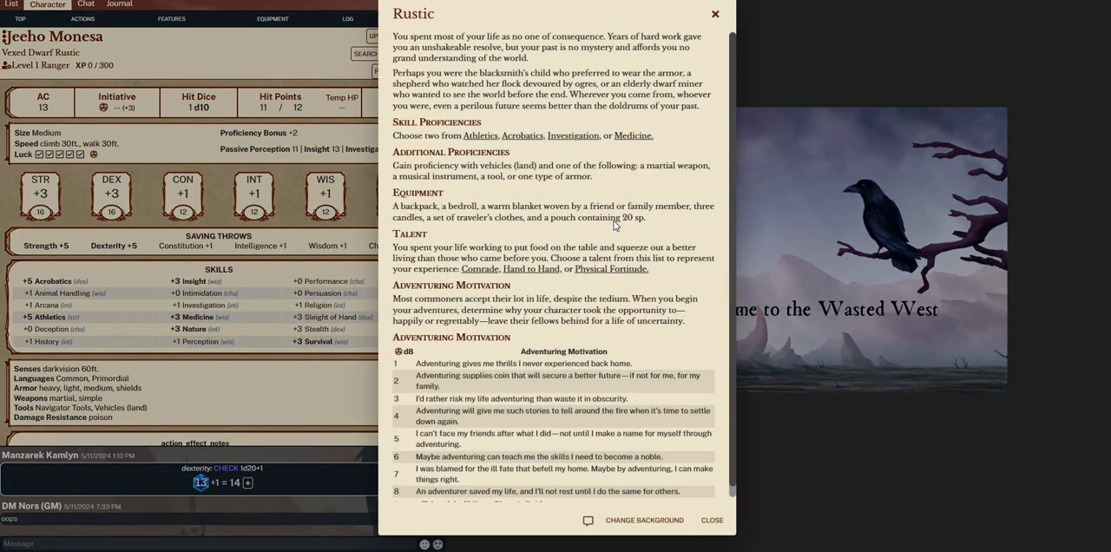
scroll(586, 497, down, 1)
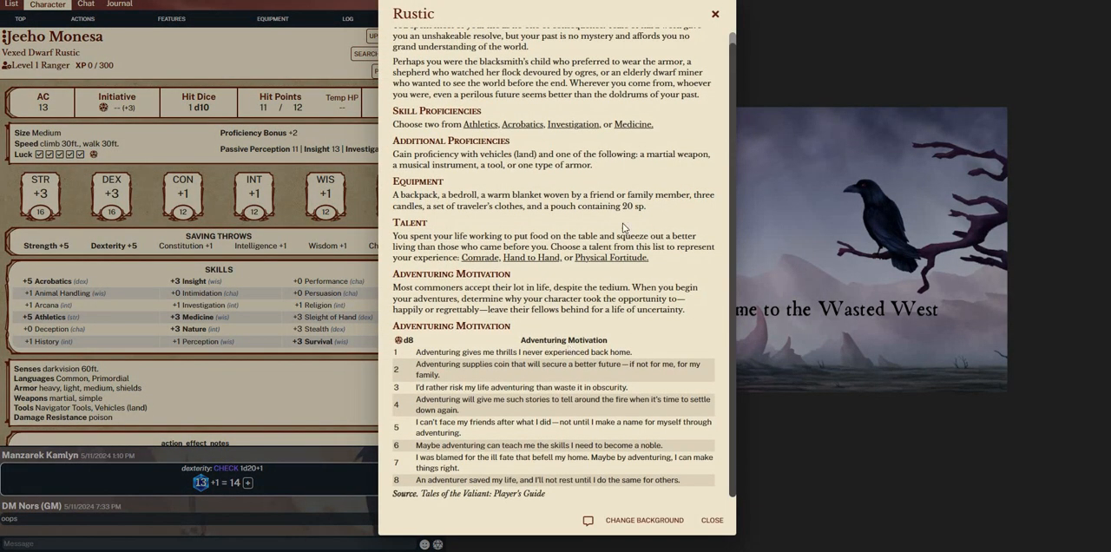
scroll(657, 104, up, 1)
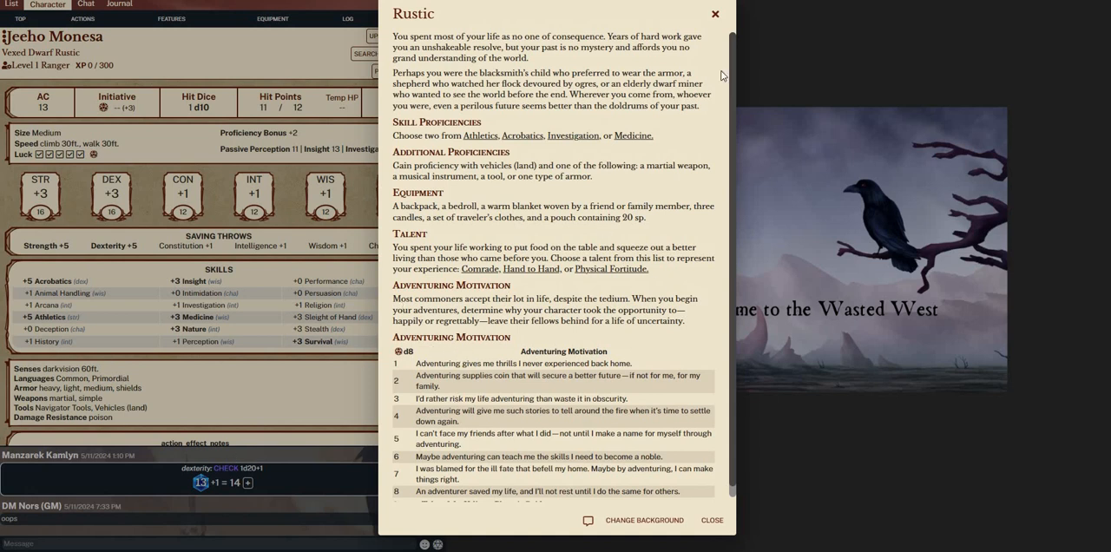
scroll(440, 420, down, 1)
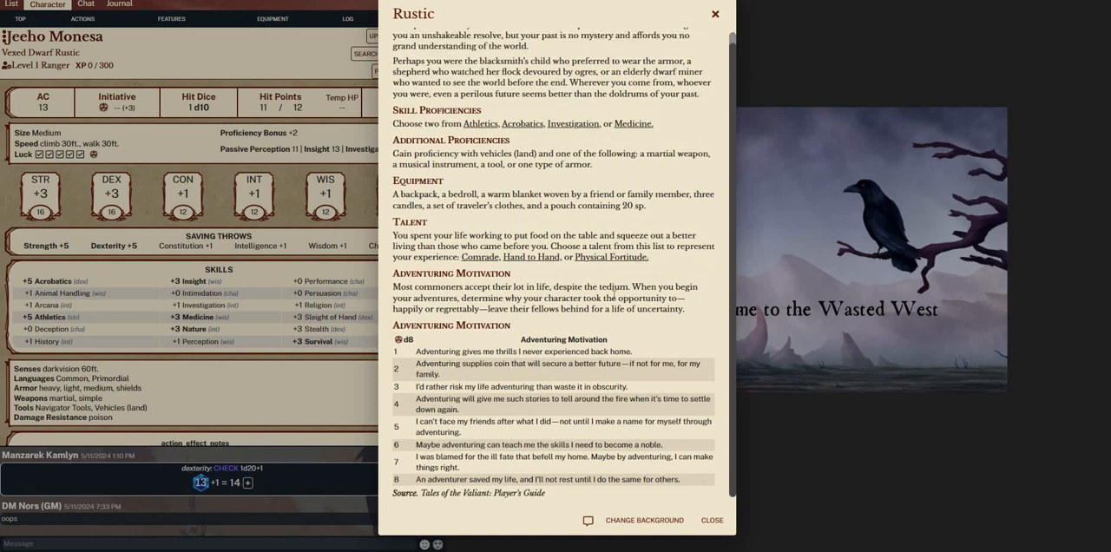
click(282, 182)
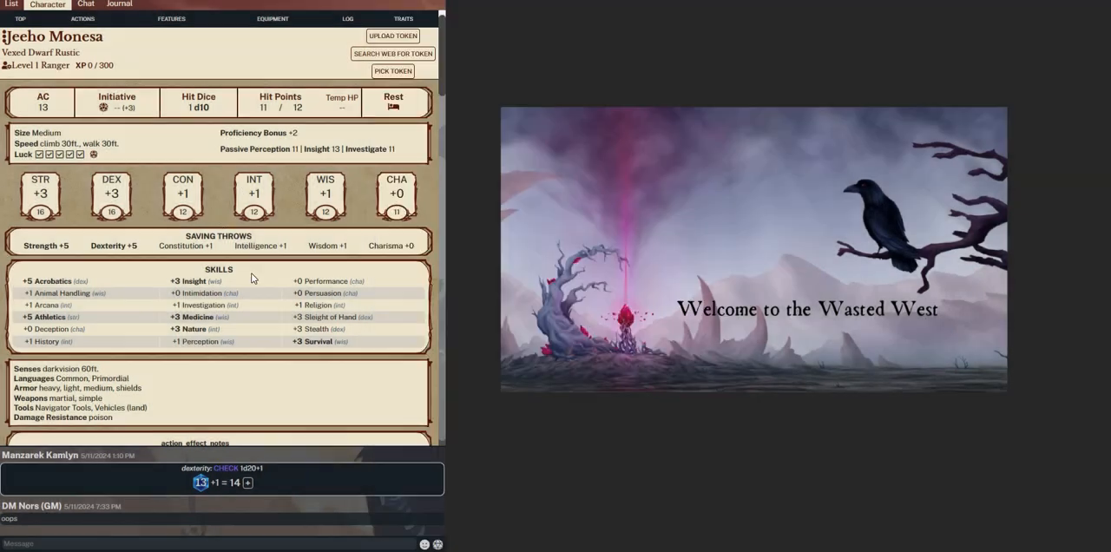
Roll the d8 for the Adventuring Motivation table in the Rustic section of the character sheet
scroll(250, 363, down, 4)
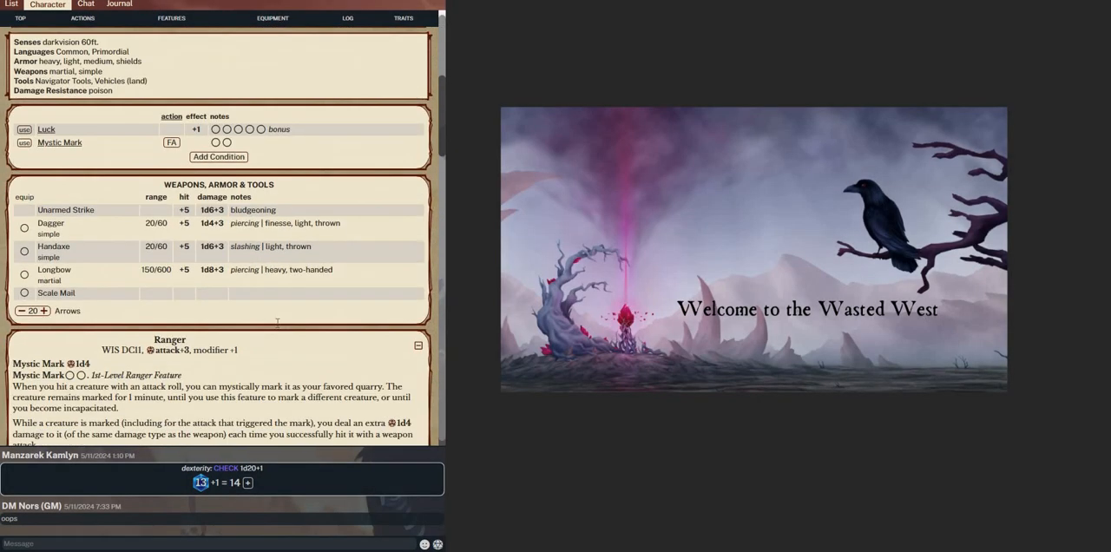
scroll(291, 327, down, 15)
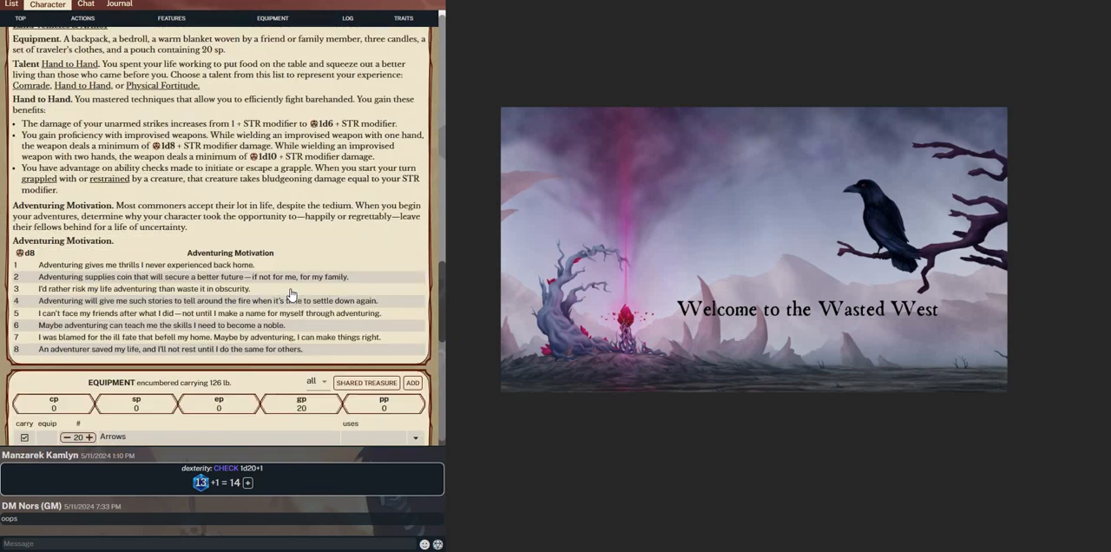
scroll(303, 301, up, 5)
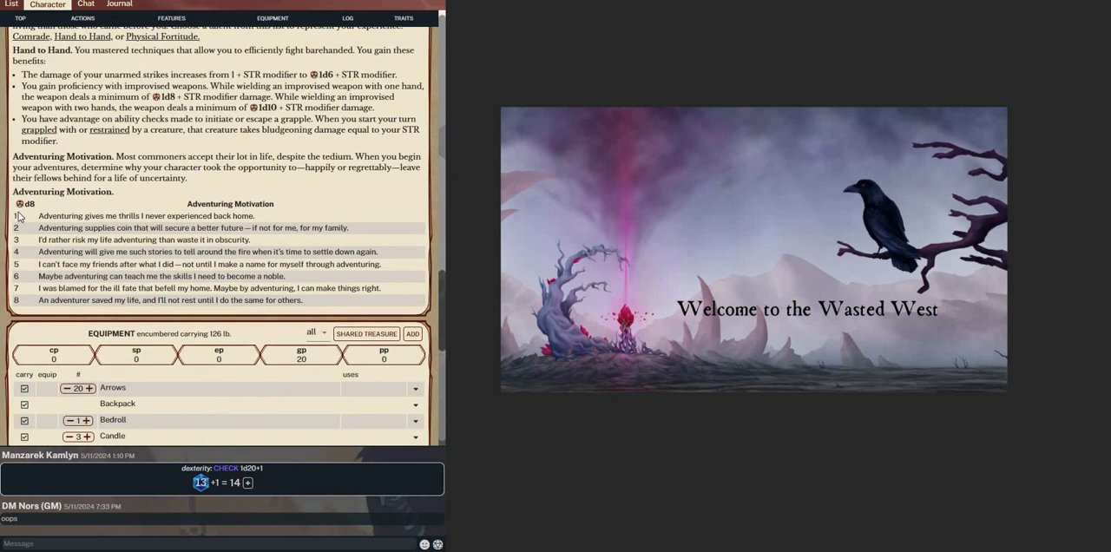
click(21, 204)
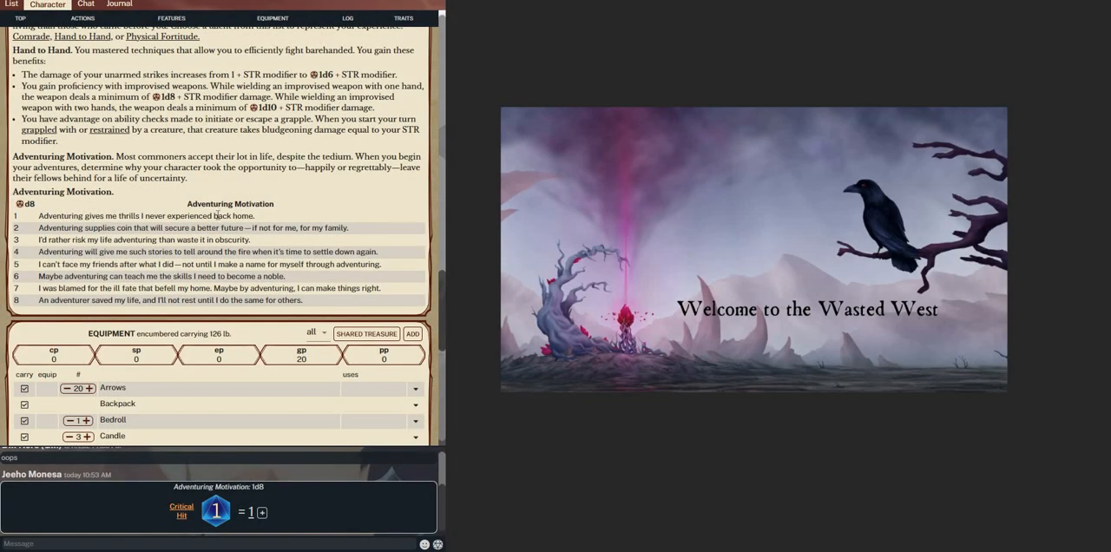
Examine the character's equipment list, traits, backstory fields and session log against the Rustic adventuring motivations
scroll(269, 231, down, 5)
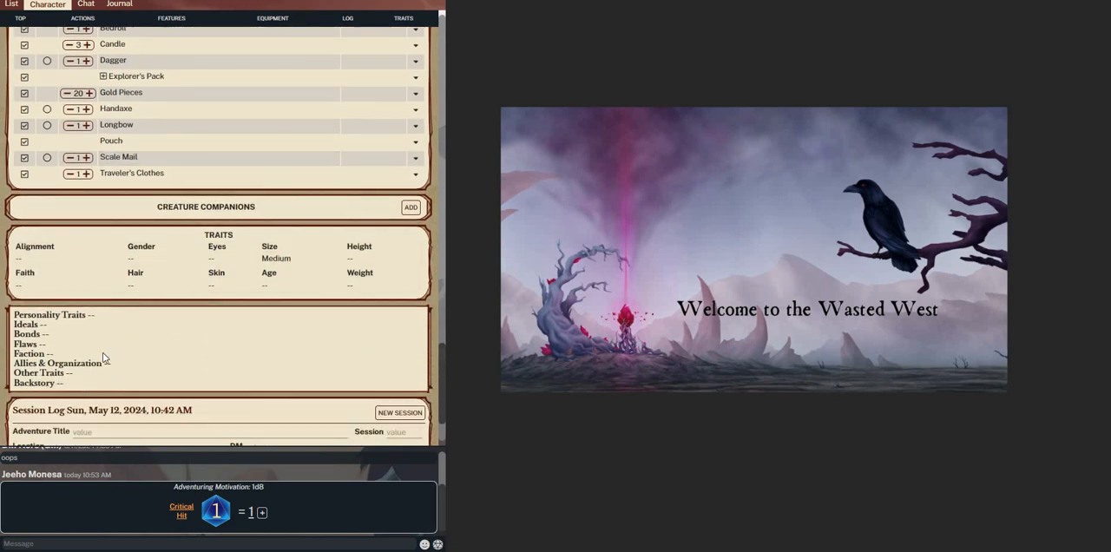
scroll(127, 342, down, 1)
scroll(213, 357, up, 3)
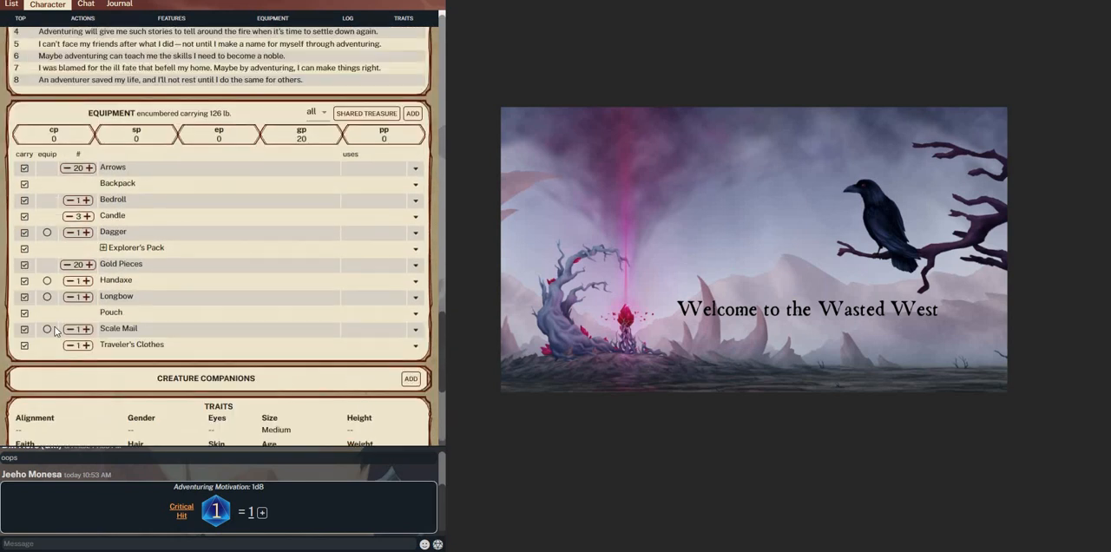
scroll(84, 298, down, 2)
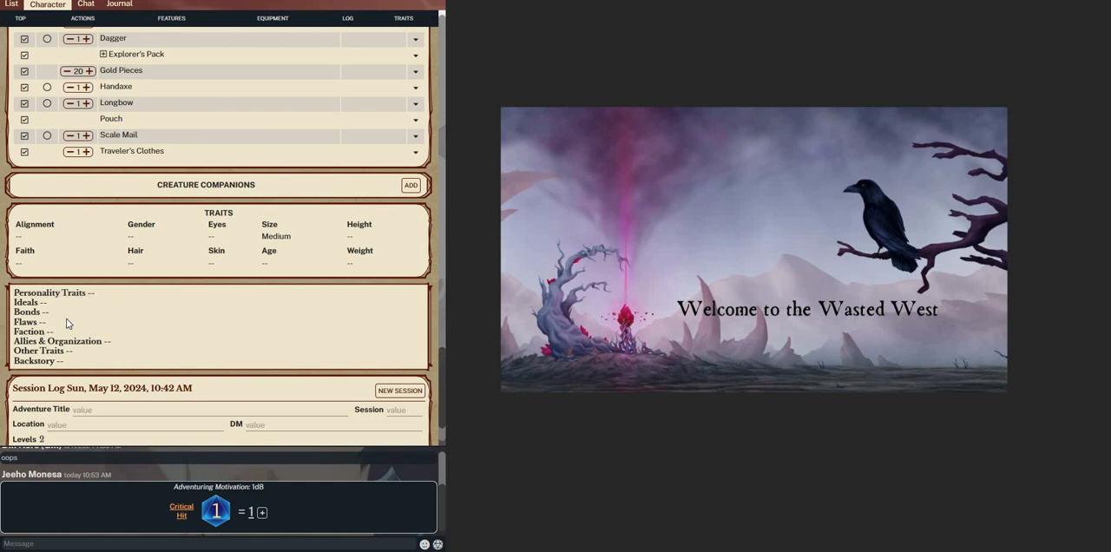
scroll(136, 334, up, 7)
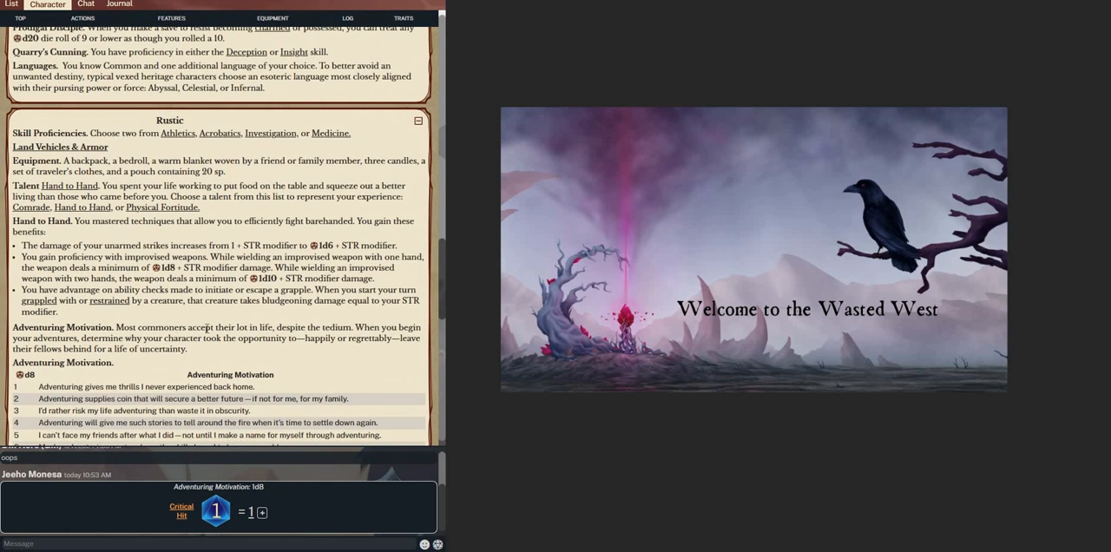
scroll(143, 375, down, 7)
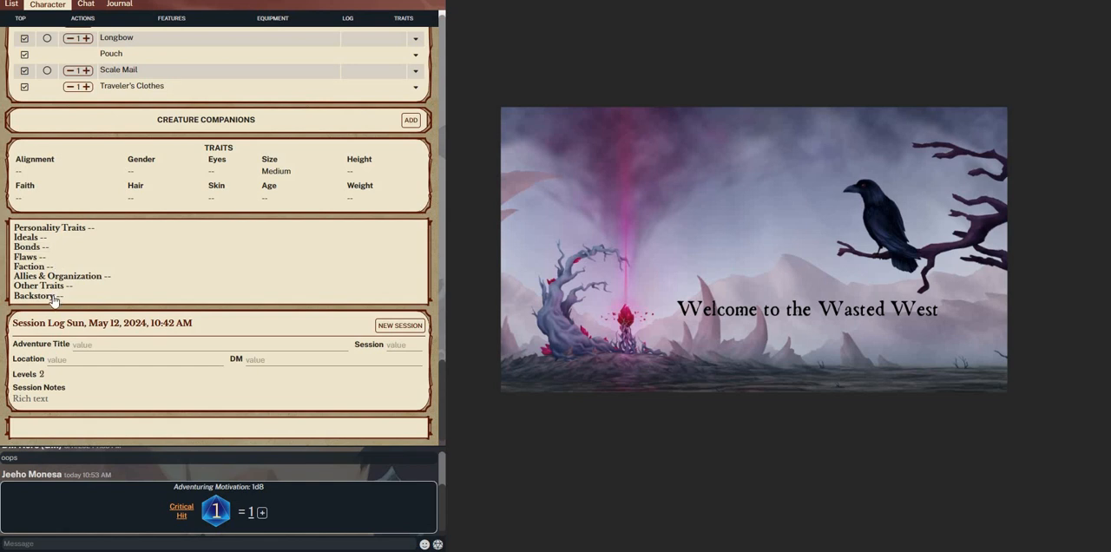
scroll(88, 240, up, 7)
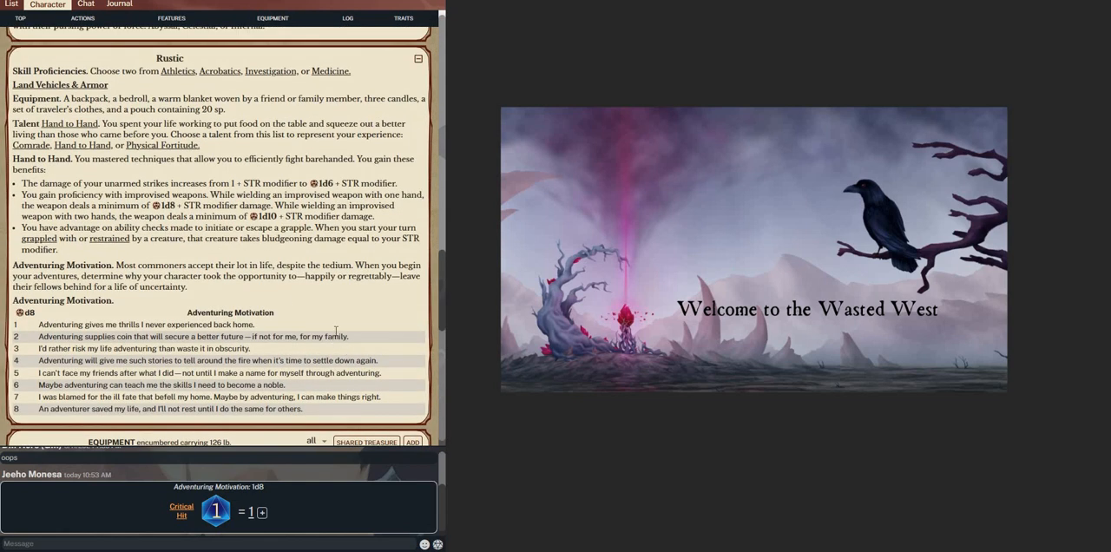
Review the finished sheet's skills, weapons, Ranger features and equipment, ending at the character's header
scroll(335, 330, up, 10)
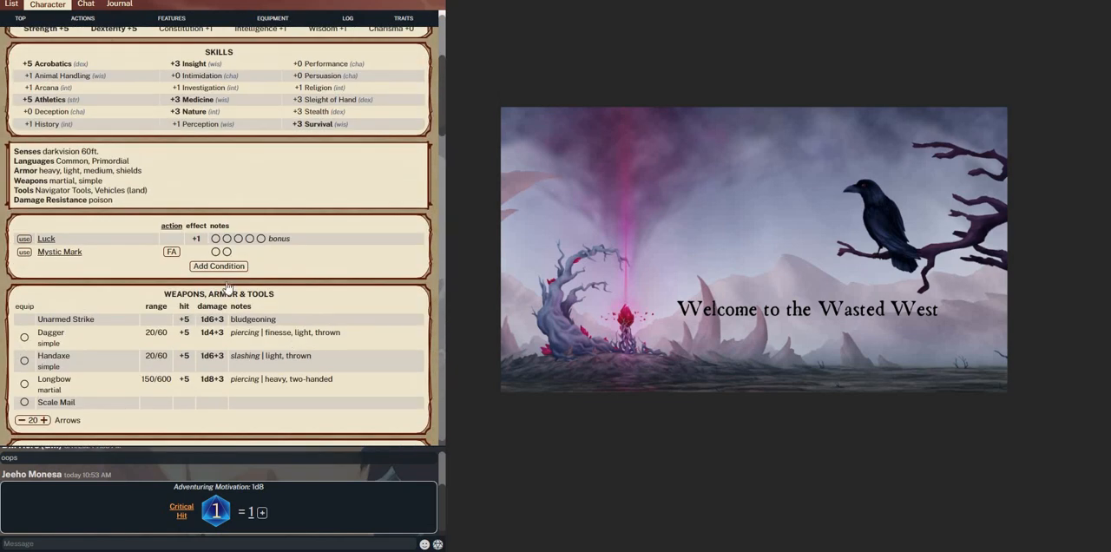
scroll(225, 286, up, 3)
scroll(208, 290, down, 5)
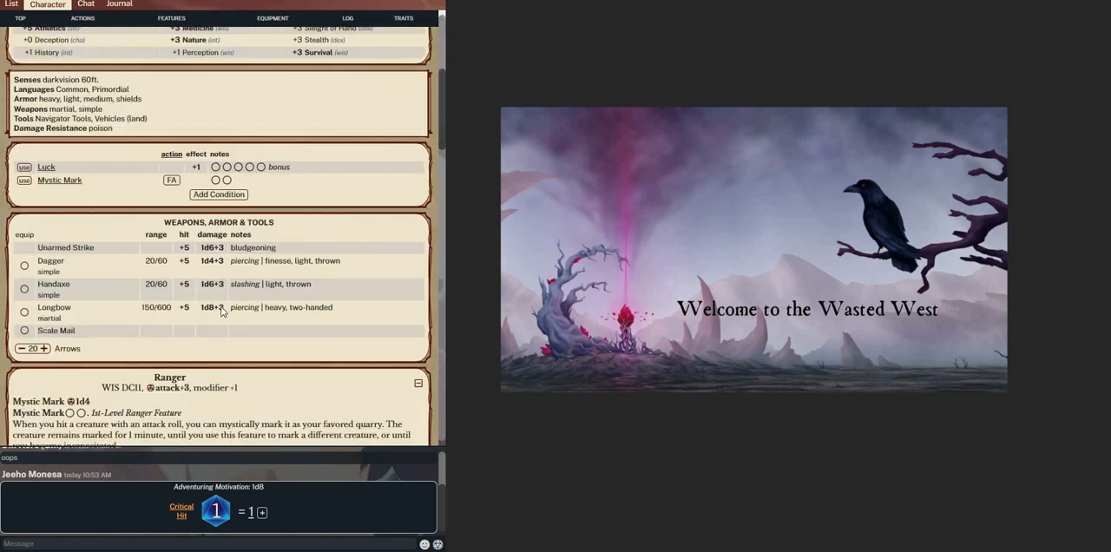
scroll(235, 312, up, 1)
scroll(234, 313, down, 15)
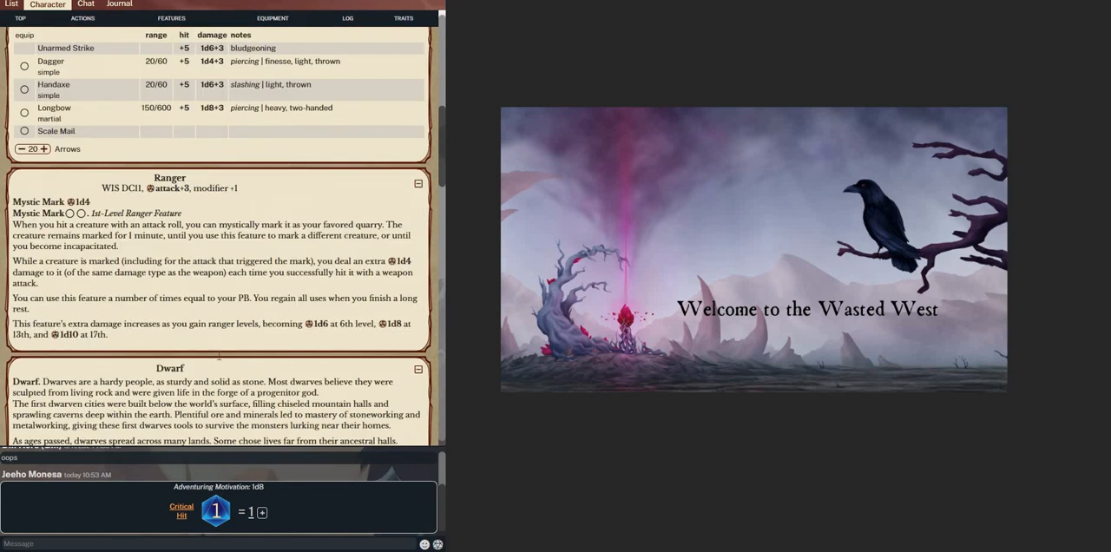
scroll(94, 196, up, 1)
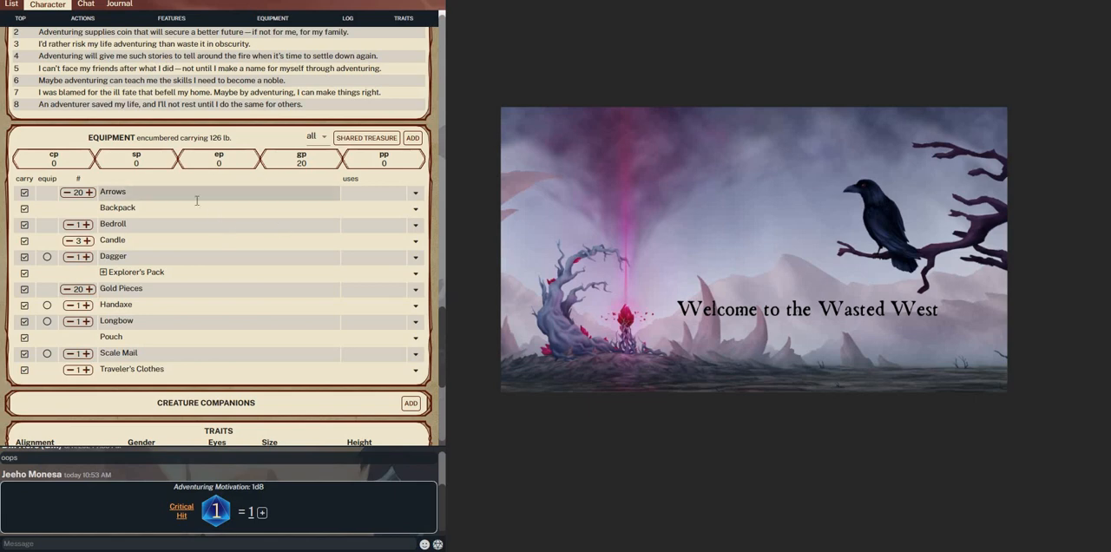
scroll(198, 193, up, 20)
scroll(109, 58, up, 1)
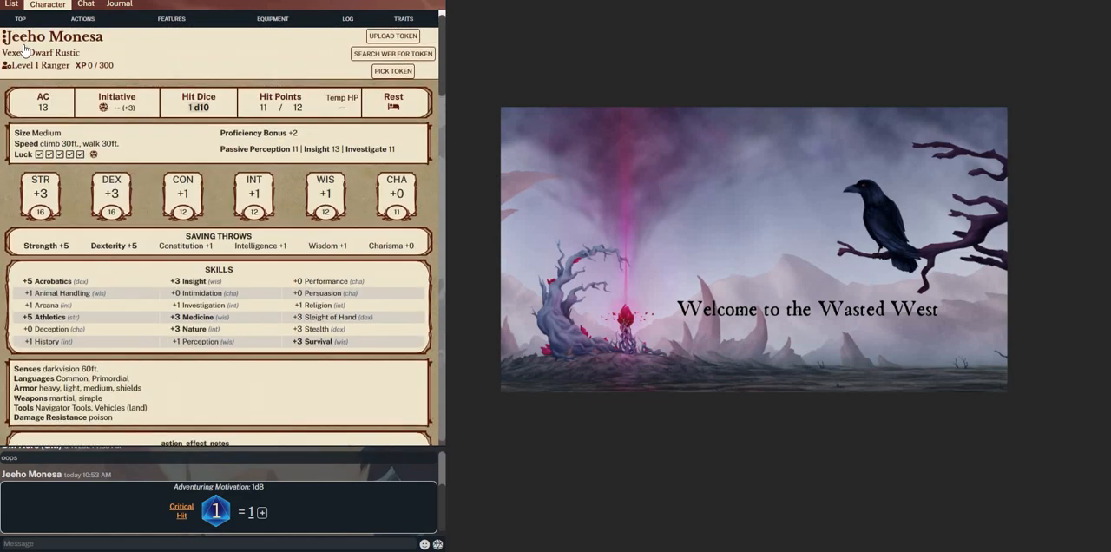
Switch the dwarf ranger's game system to Base 5E (SRD 5.1) and back to Black Flag Roleplaying
click(26, 46)
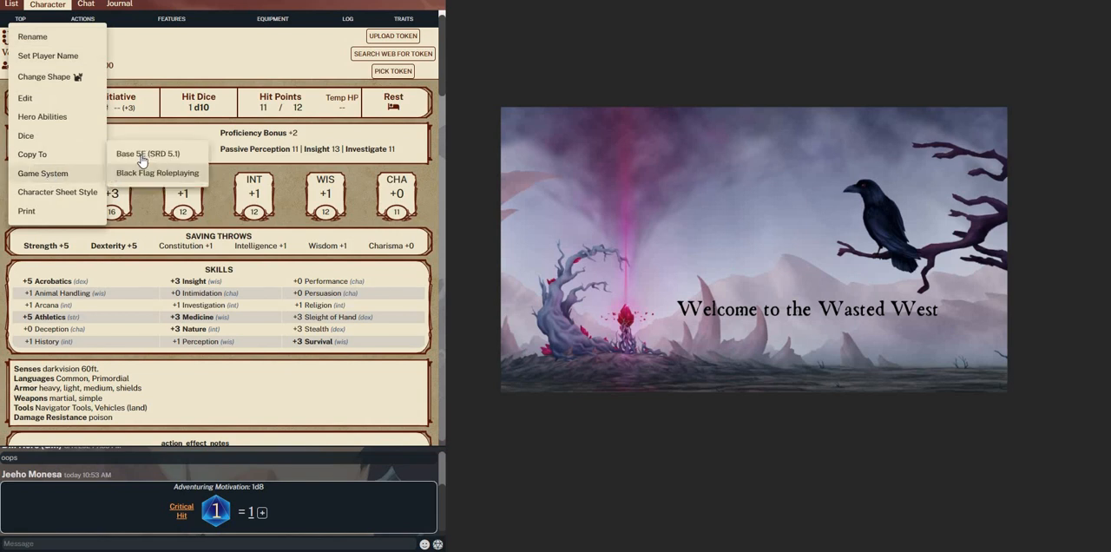
click(110, 149)
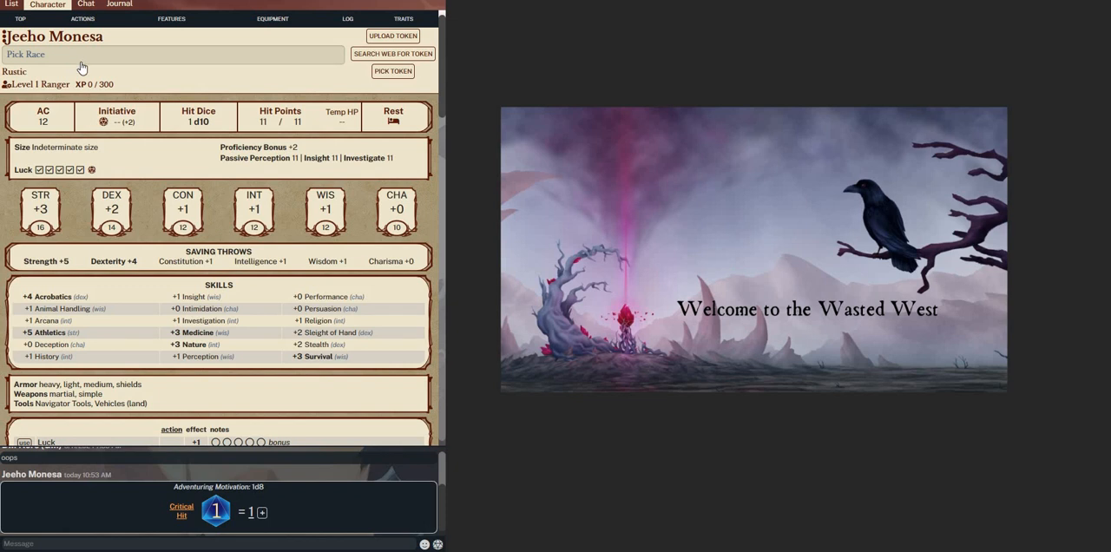
click(24, 40)
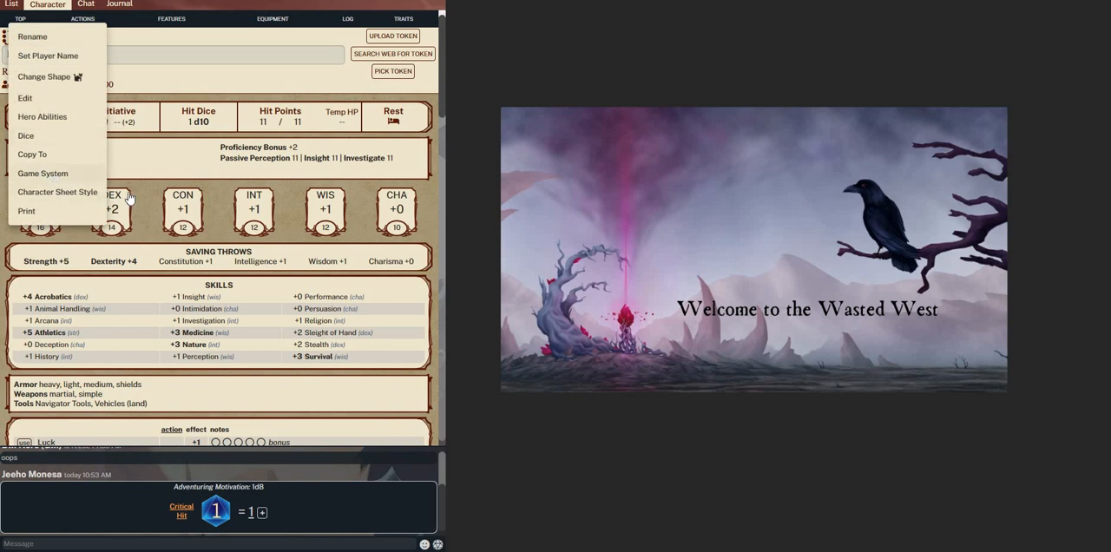
click(121, 198)
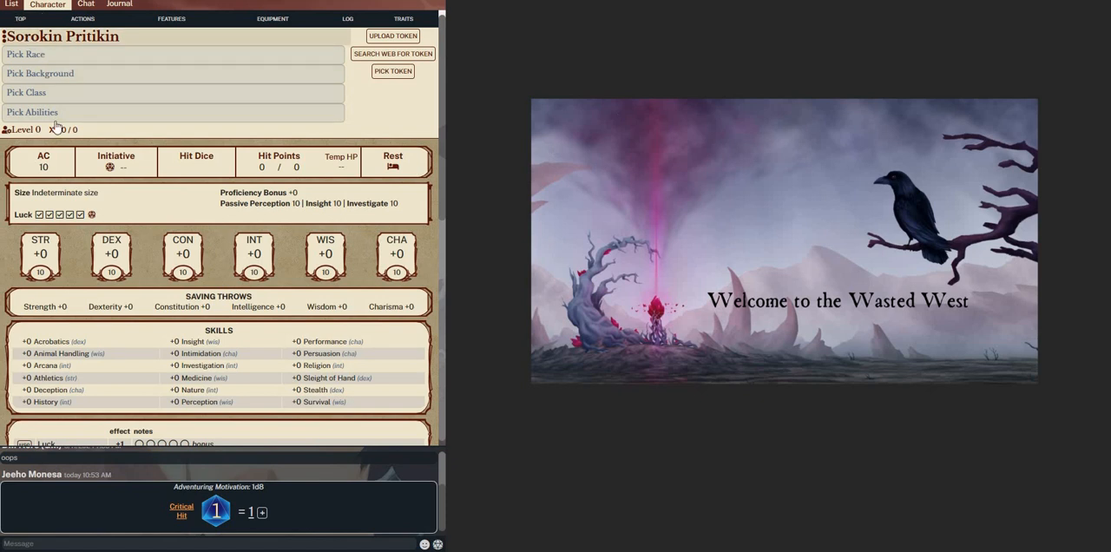
Set the blank character's game system to Base 5E (SRD 5.1) and choose the Shadowborn Bearfolk race, keeping the current character name
click(4, 36)
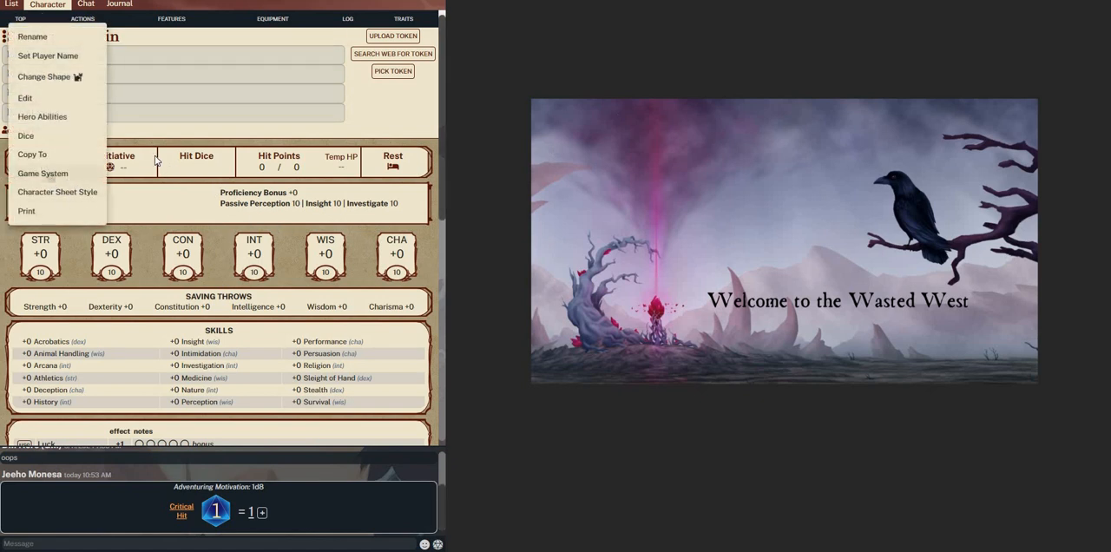
mouse_move(49, 177)
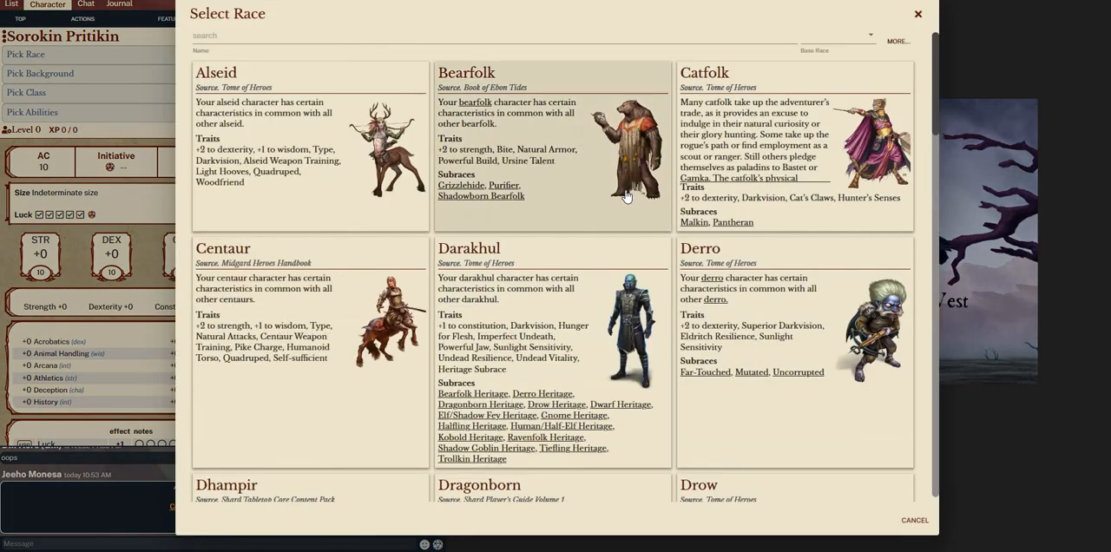
scroll(615, 342, down, 15)
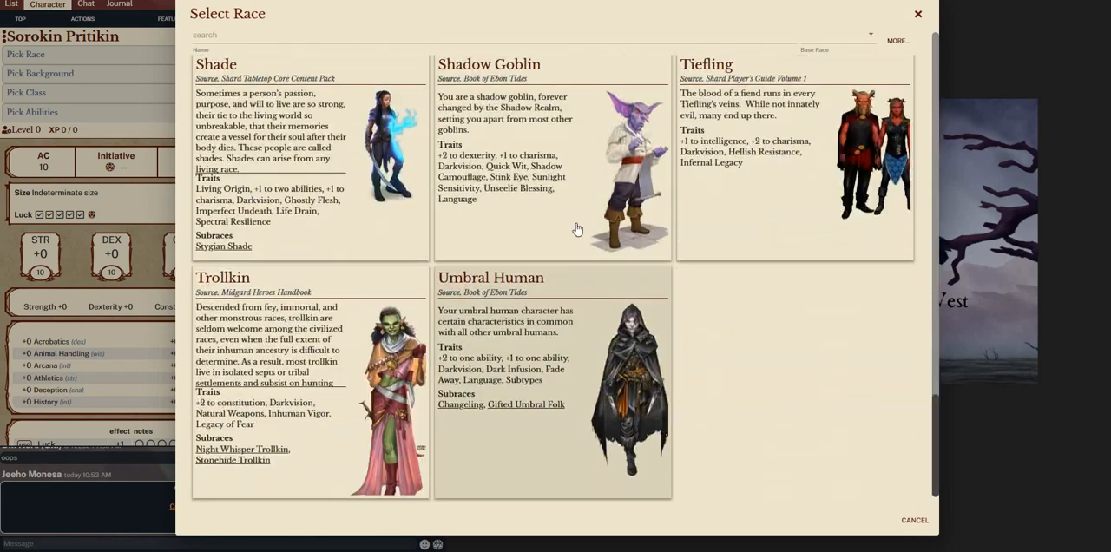
scroll(577, 230, up, 20)
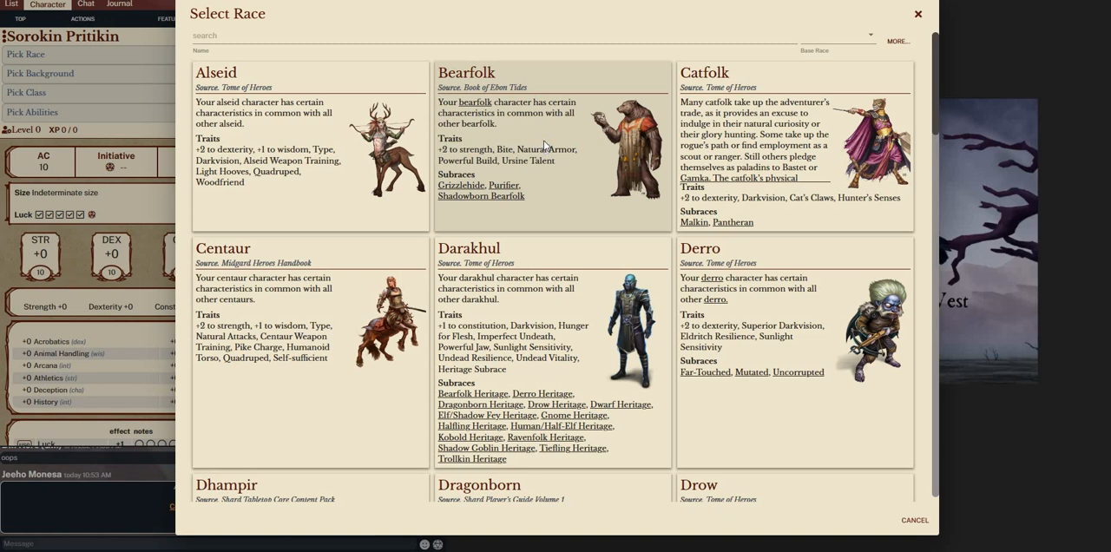
click(544, 145)
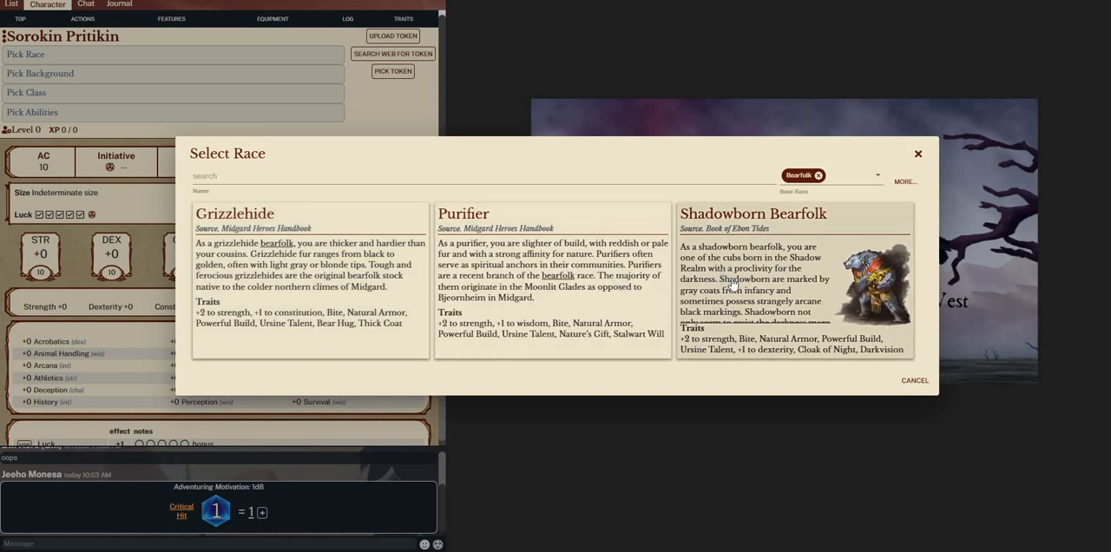
click(721, 289)
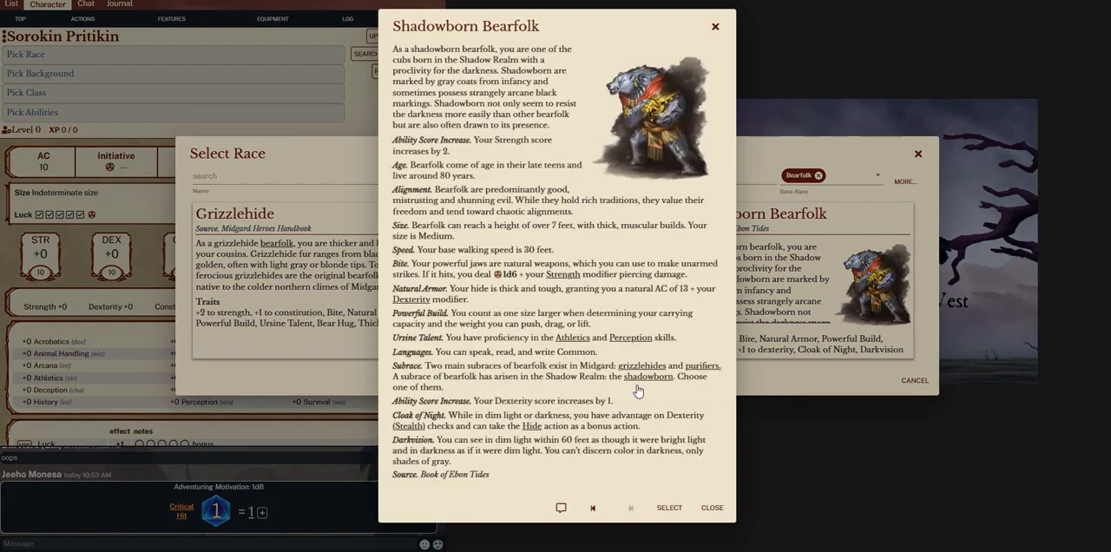
click(668, 508)
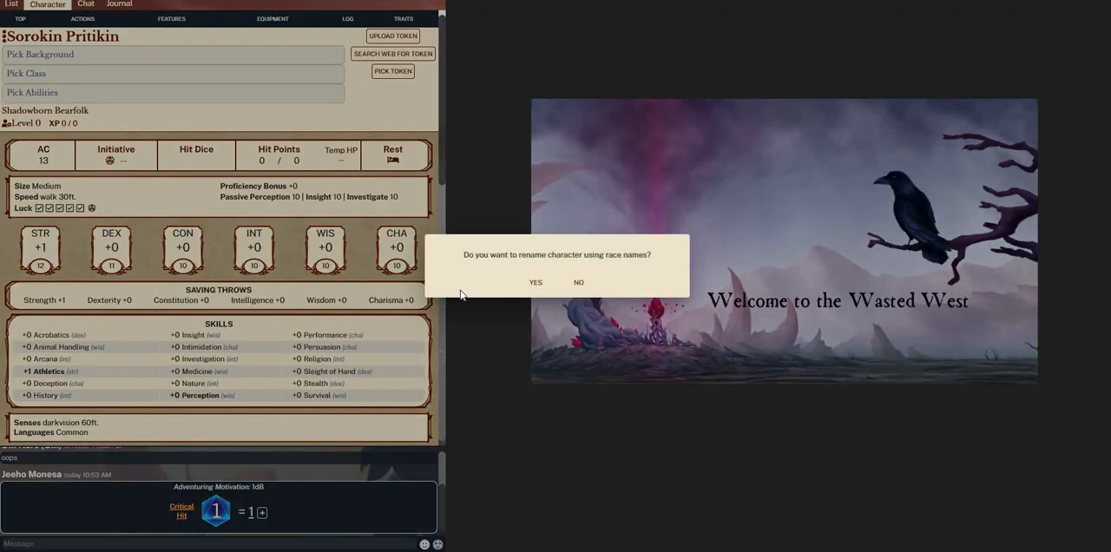
click(580, 287)
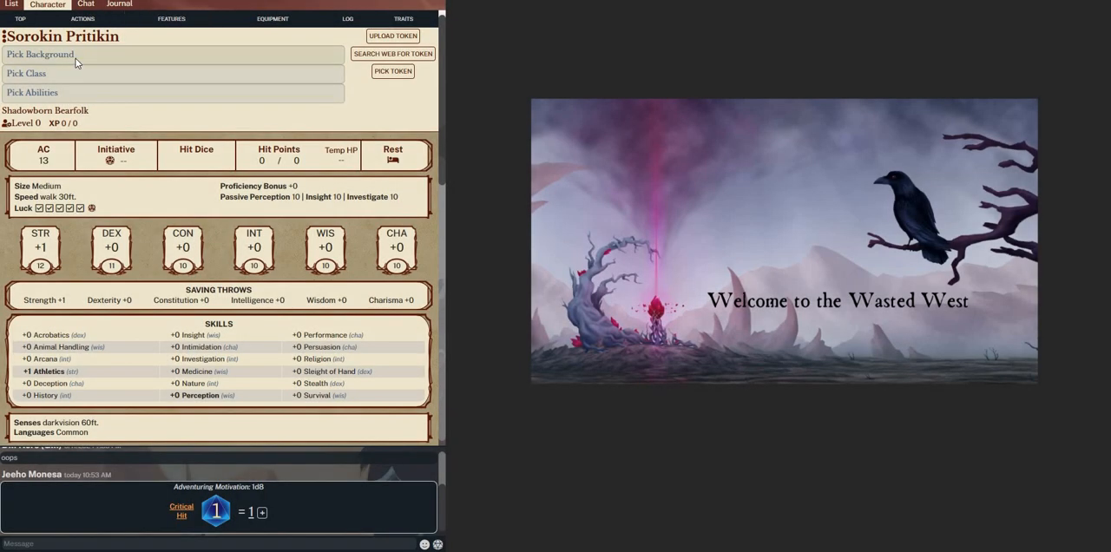
Browse the backgrounds, including the Ask Gamemaster group, and select the Seer background for the bearfolk character
click(76, 63)
scroll(546, 300, down, 8)
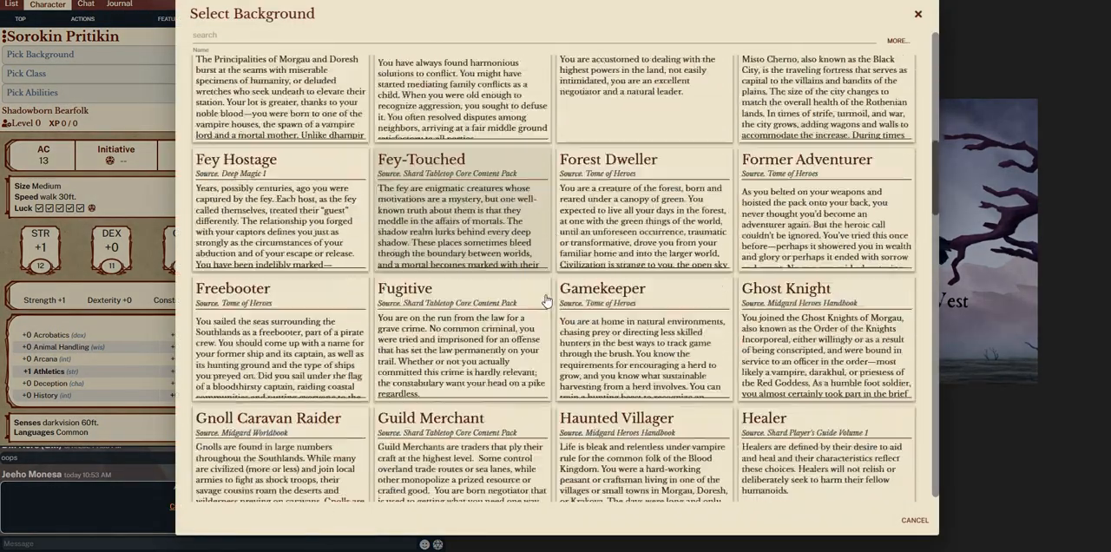
scroll(547, 300, down, 15)
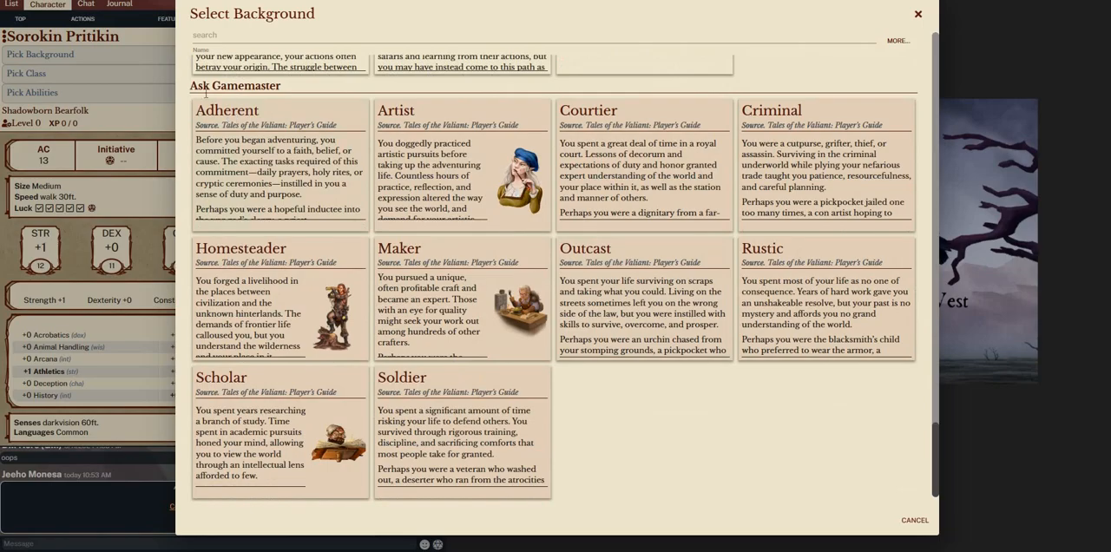
scroll(474, 190, up, 5)
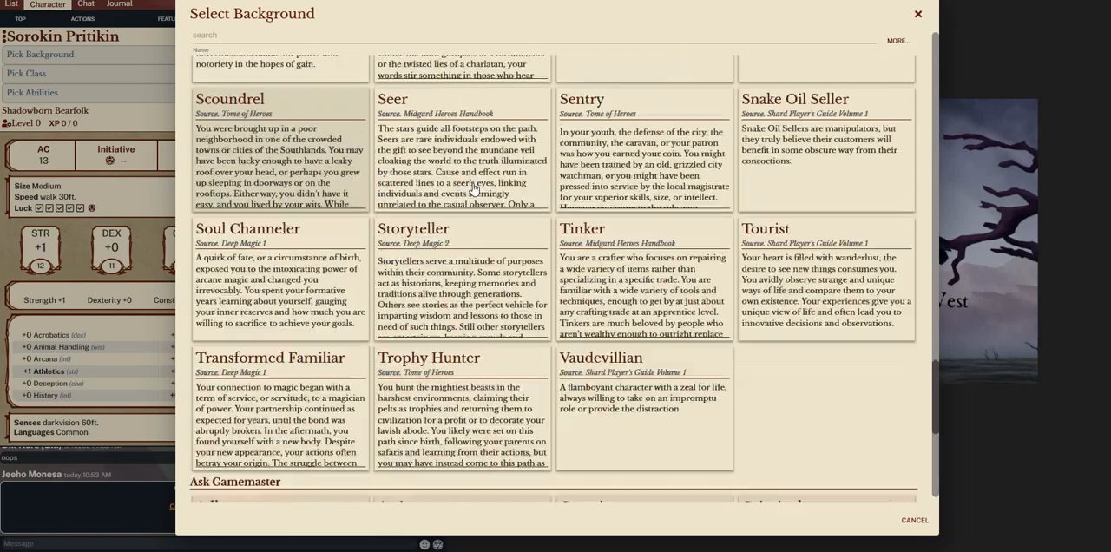
scroll(475, 190, up, 18)
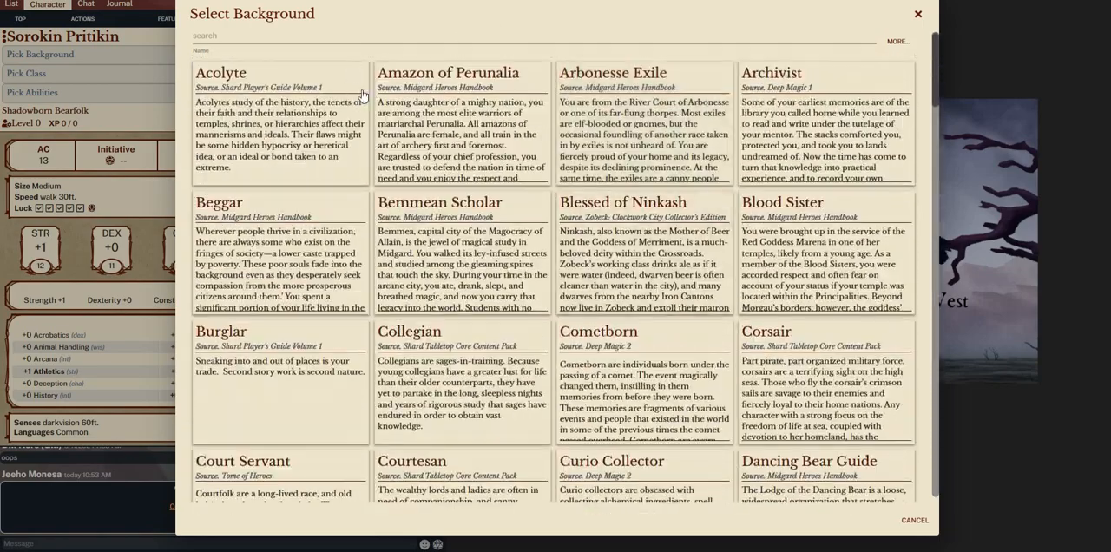
scroll(434, 217, down, 6)
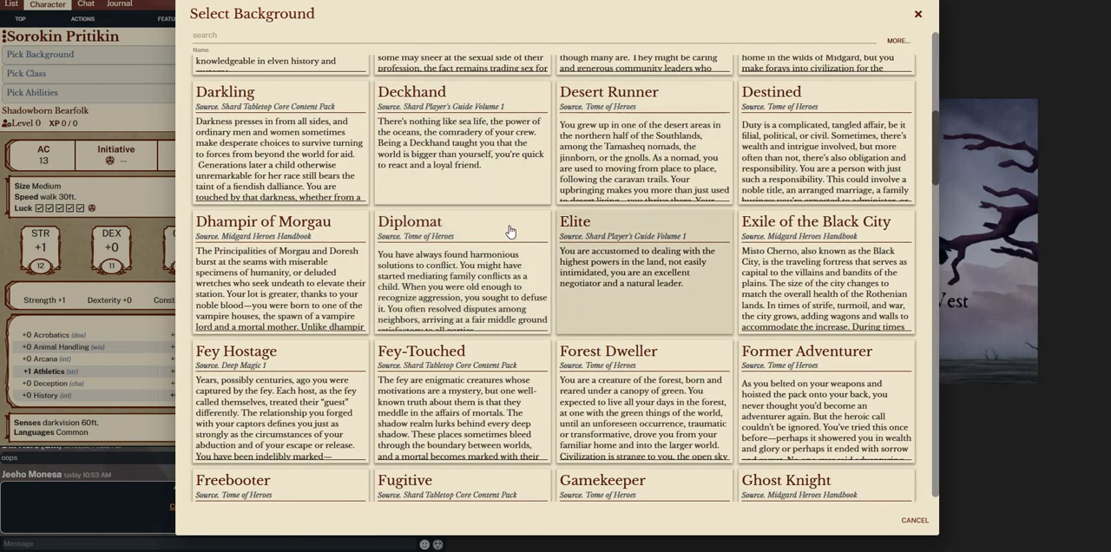
scroll(510, 231, down, 4)
scroll(564, 396, down, 6)
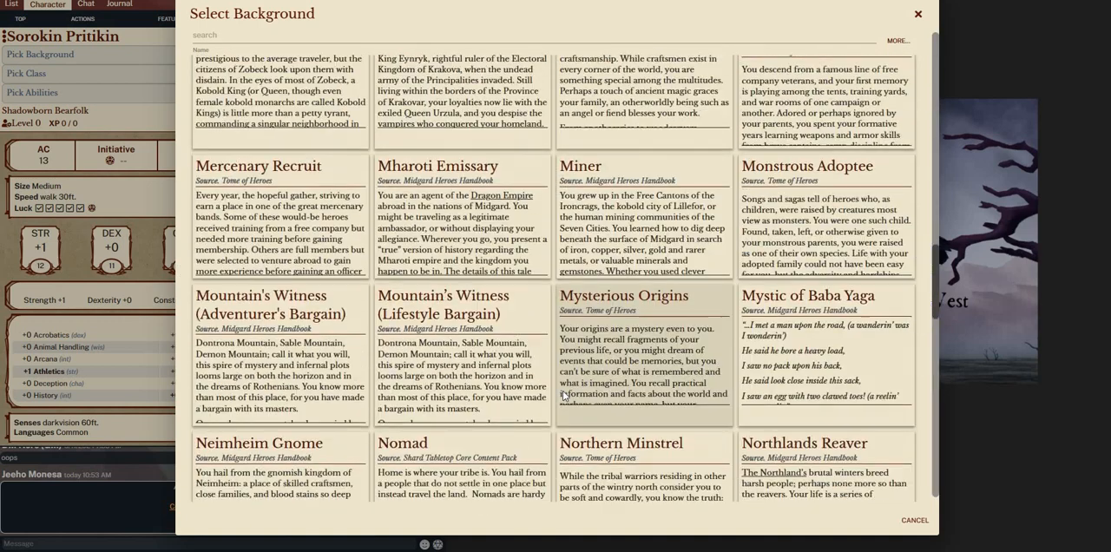
scroll(564, 395, down, 15)
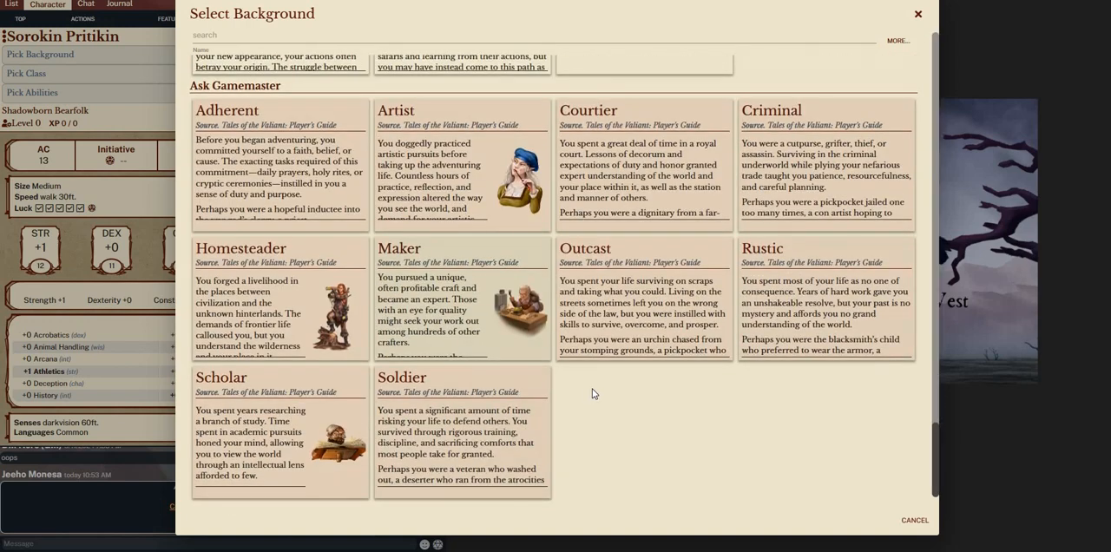
scroll(520, 365, up, 4)
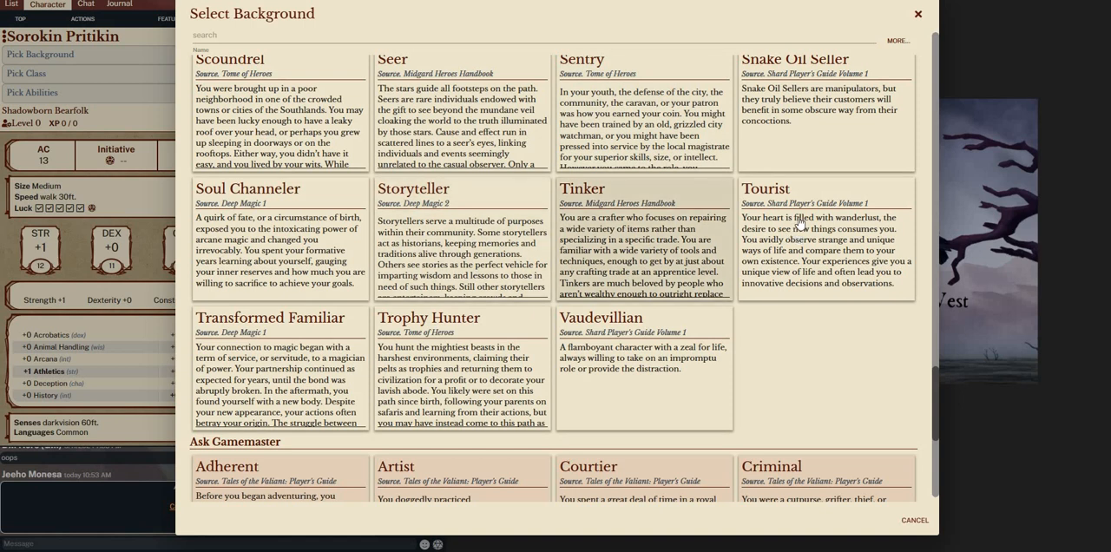
scroll(799, 222, up, 3)
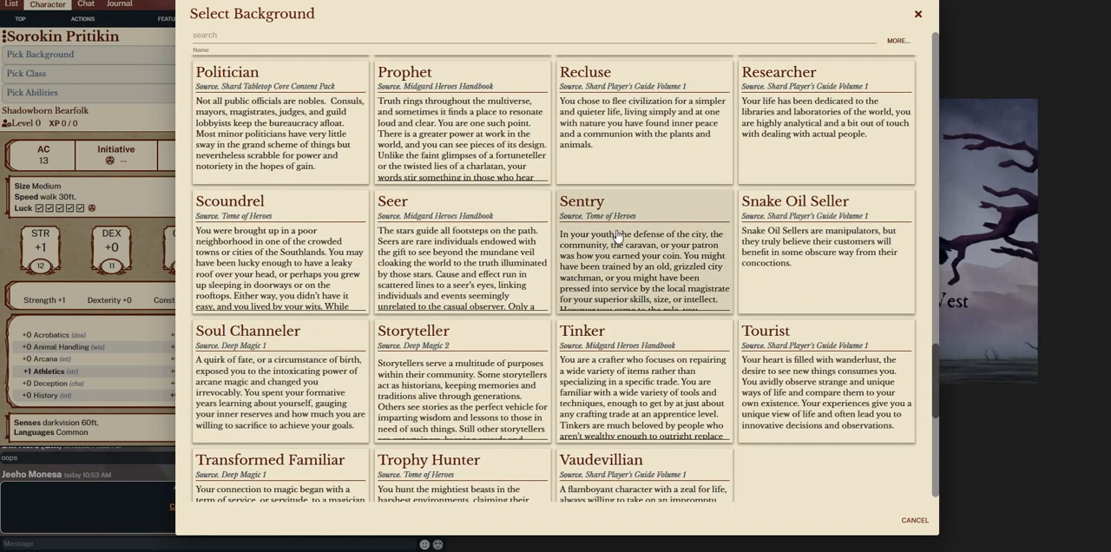
click(484, 243)
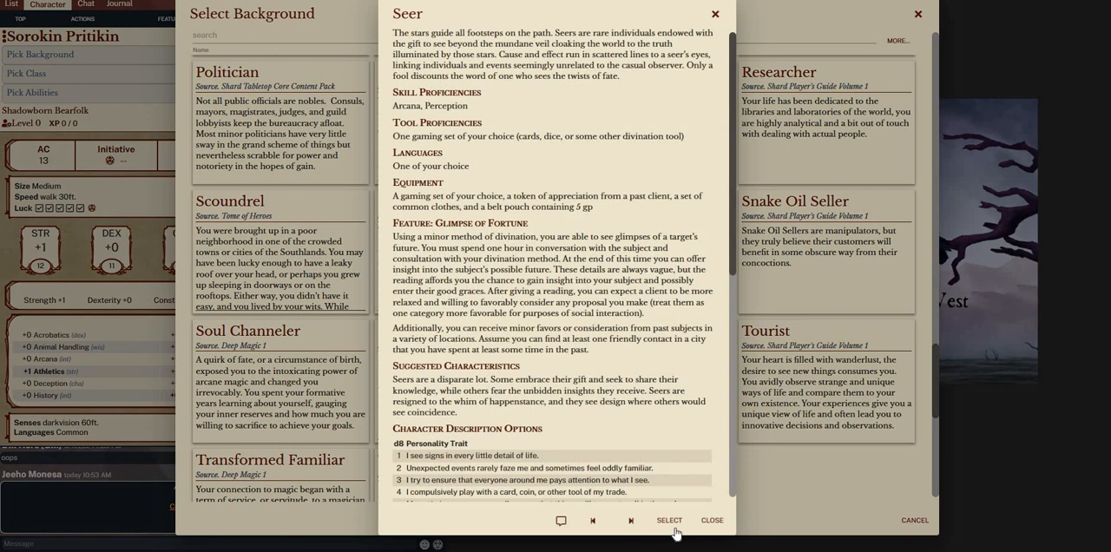
click(674, 521)
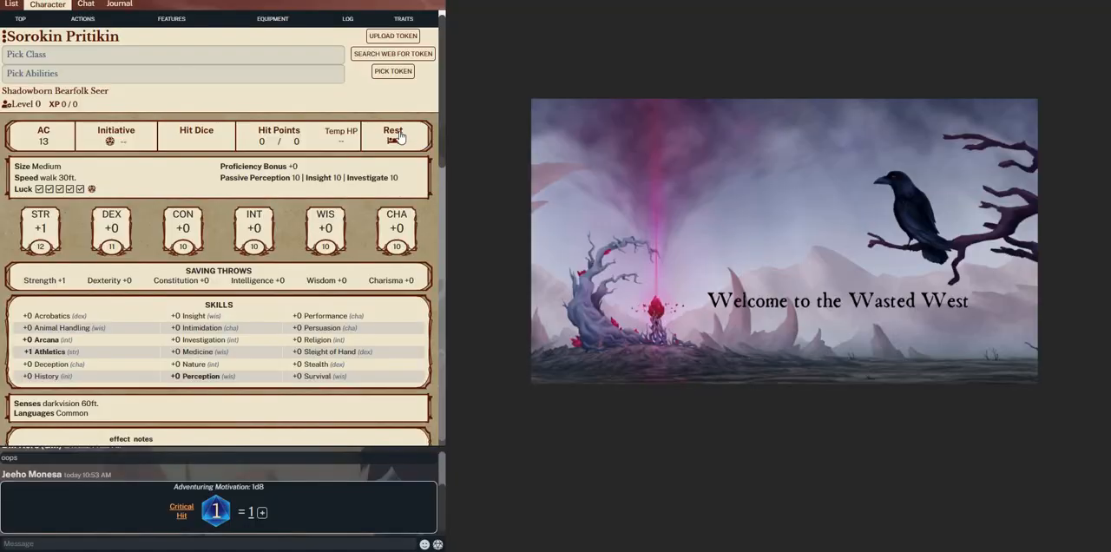
Look through the available classes for the bearfolk Seer, comparing the regular classes with those in the Ask Gamemaster group
click(130, 54)
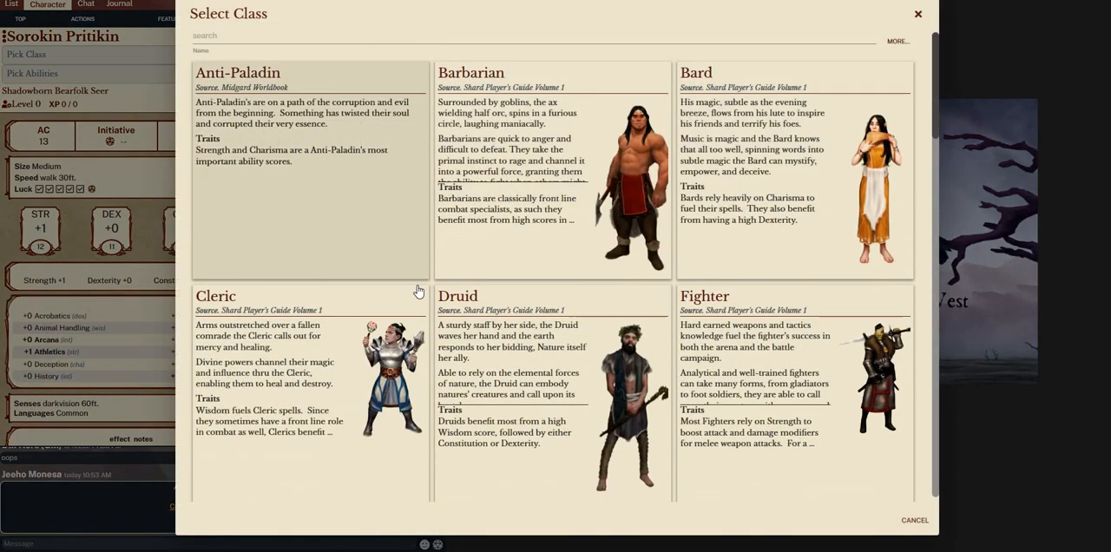
scroll(418, 290, down, 15)
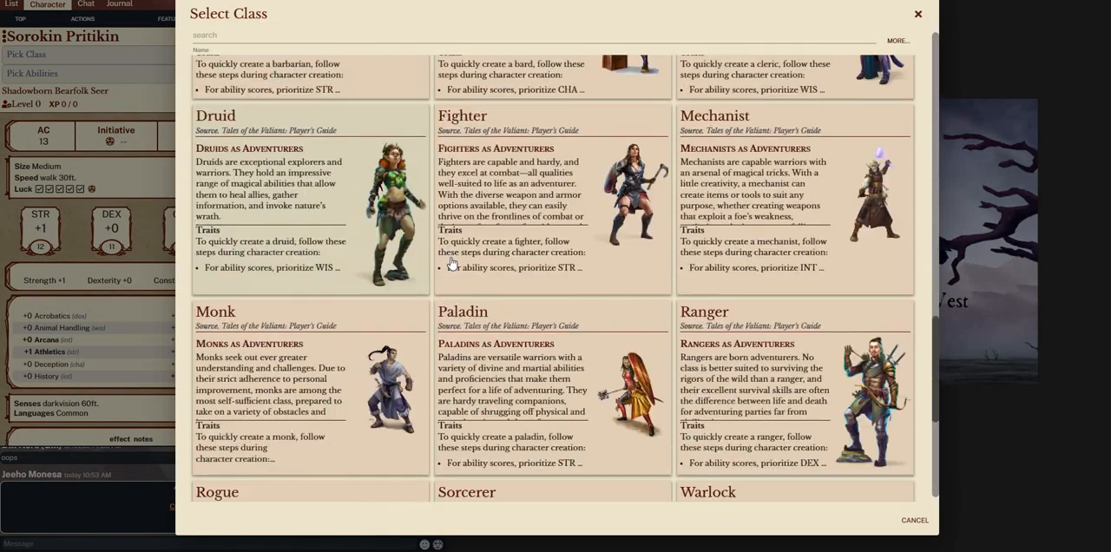
scroll(450, 263, down, 5)
scroll(270, 287, up, 1)
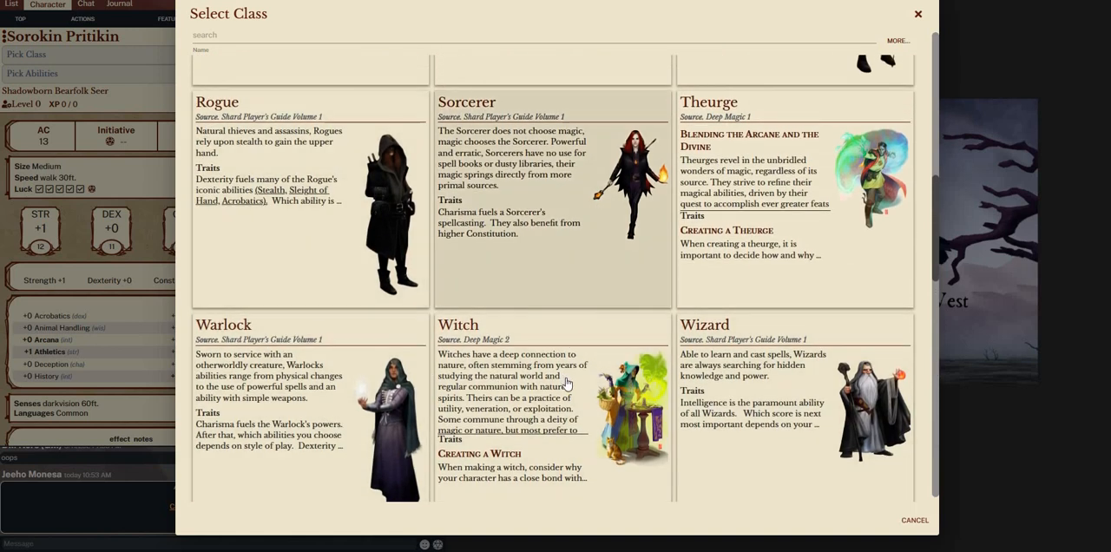
scroll(833, 250, up, 2)
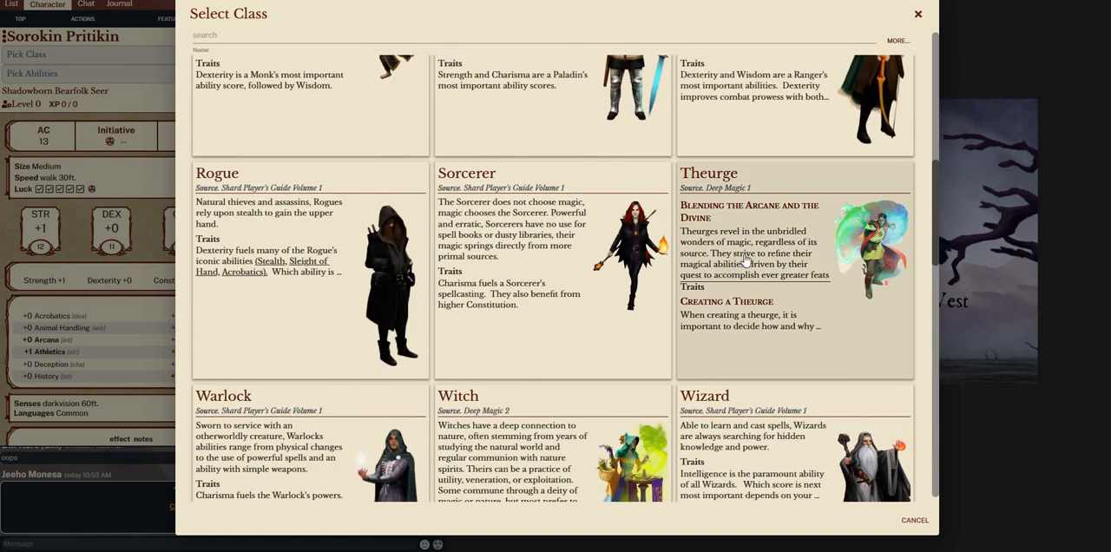
scroll(708, 380, up, 3)
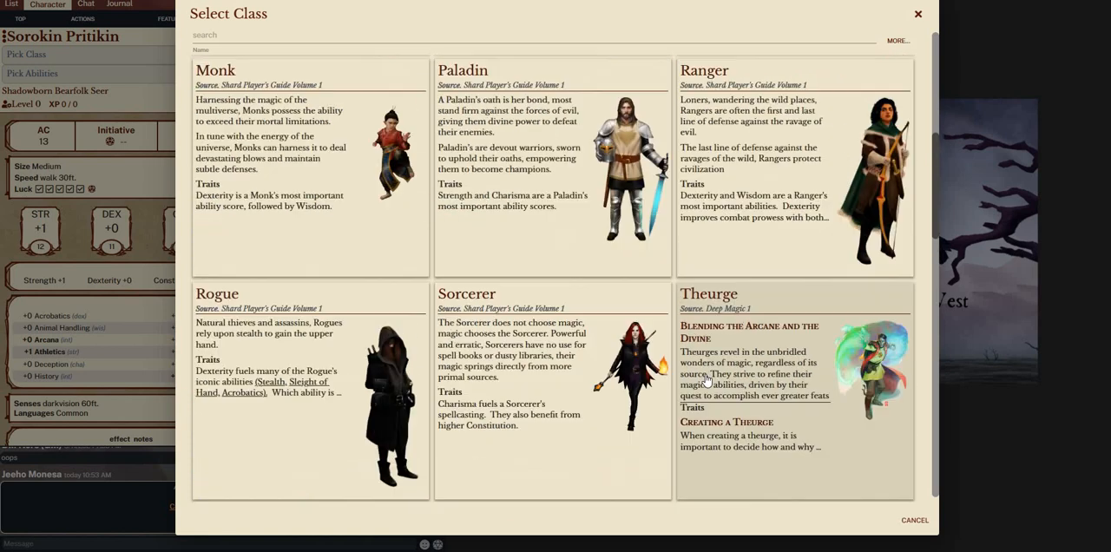
scroll(707, 380, up, 1)
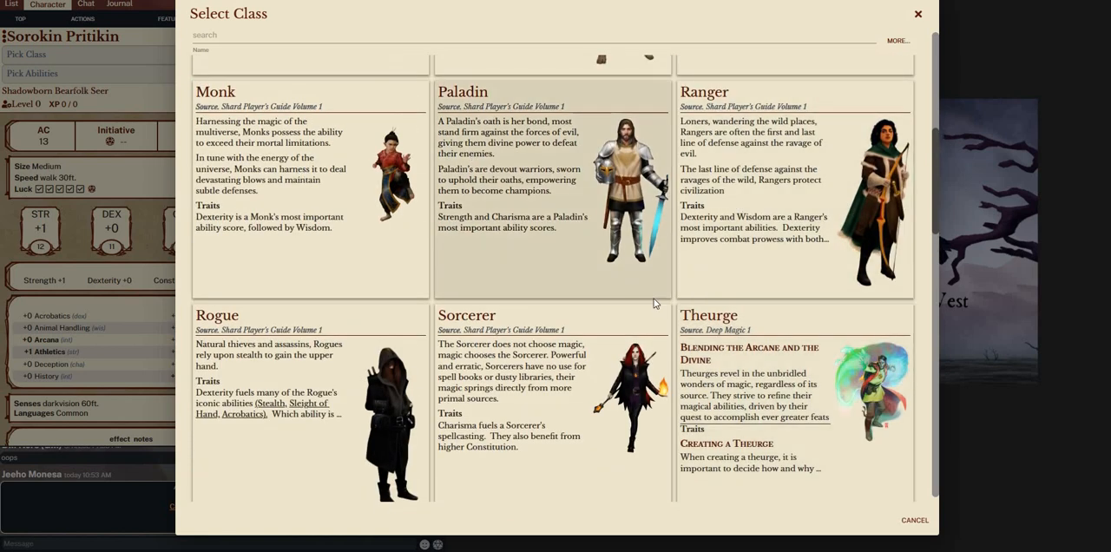
scroll(375, 395, up, 5)
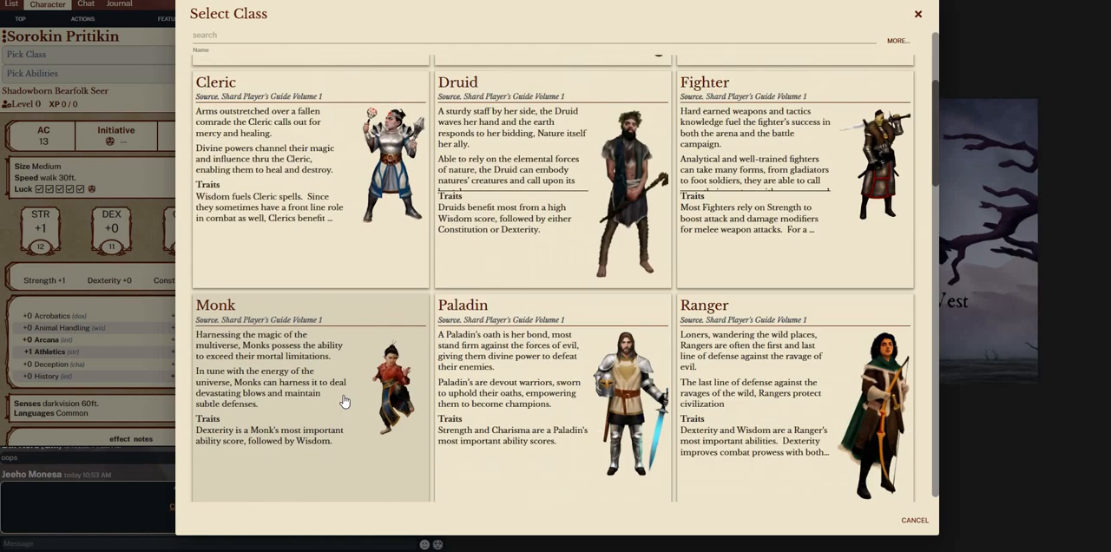
scroll(344, 401, up, 5)
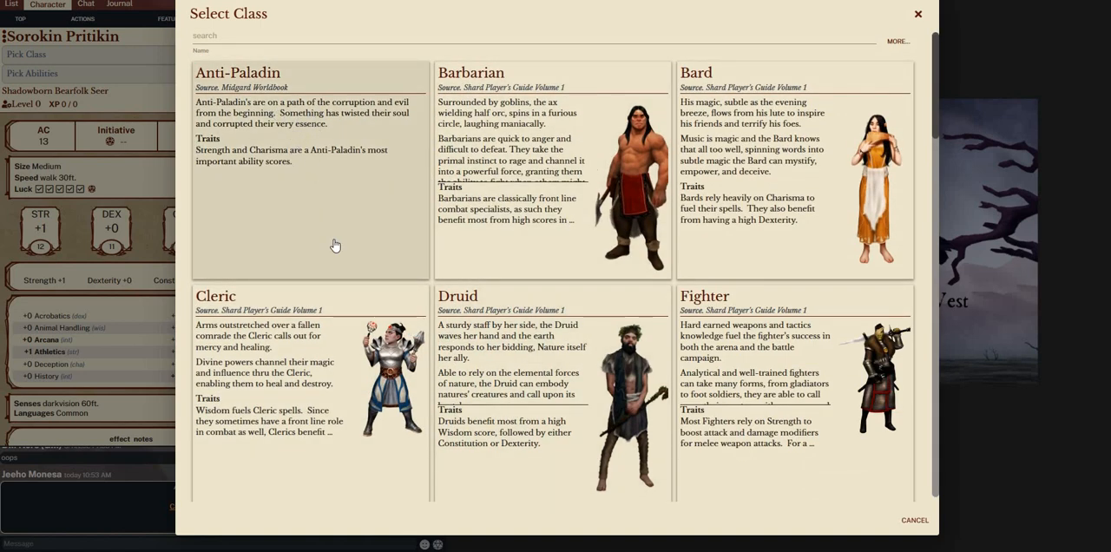
scroll(335, 245, down, 10)
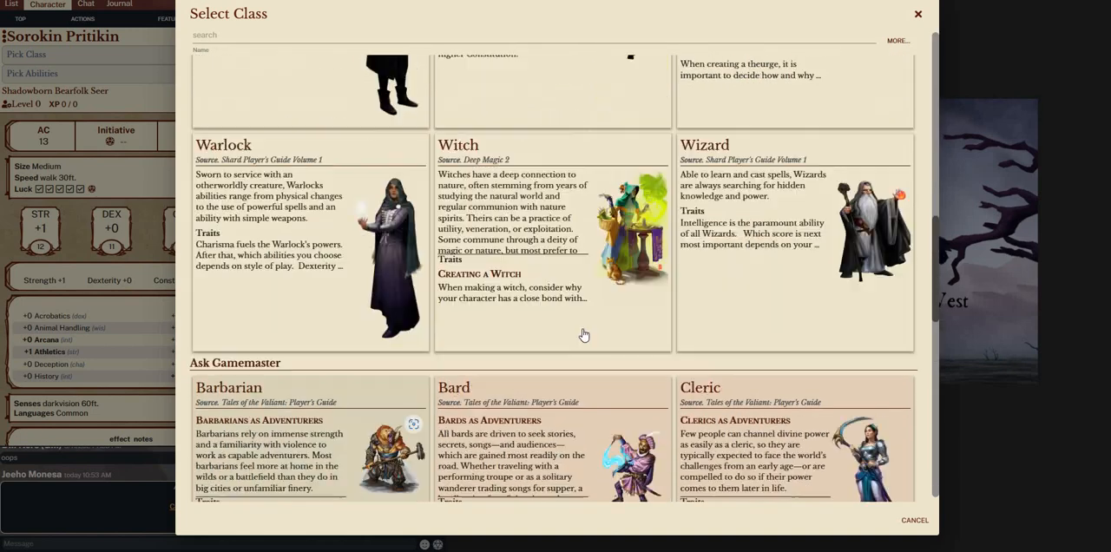
scroll(578, 335, up, 1)
Review the Witch class's level table, class features and spellcasting rules, and select it as the bearfolk Seer's class
click(573, 333)
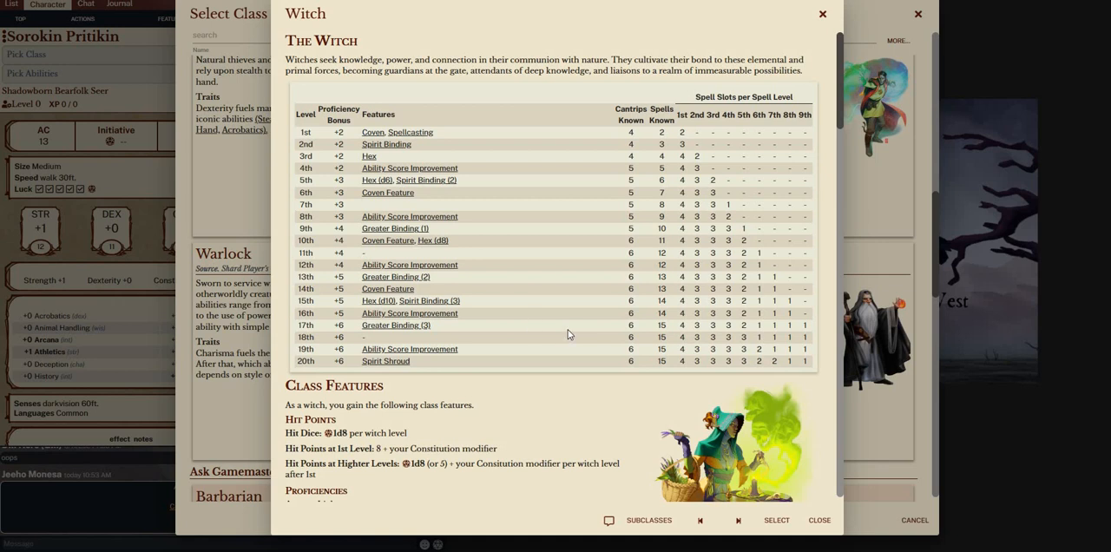
scroll(567, 329, down, 2)
scroll(513, 270, down, 2)
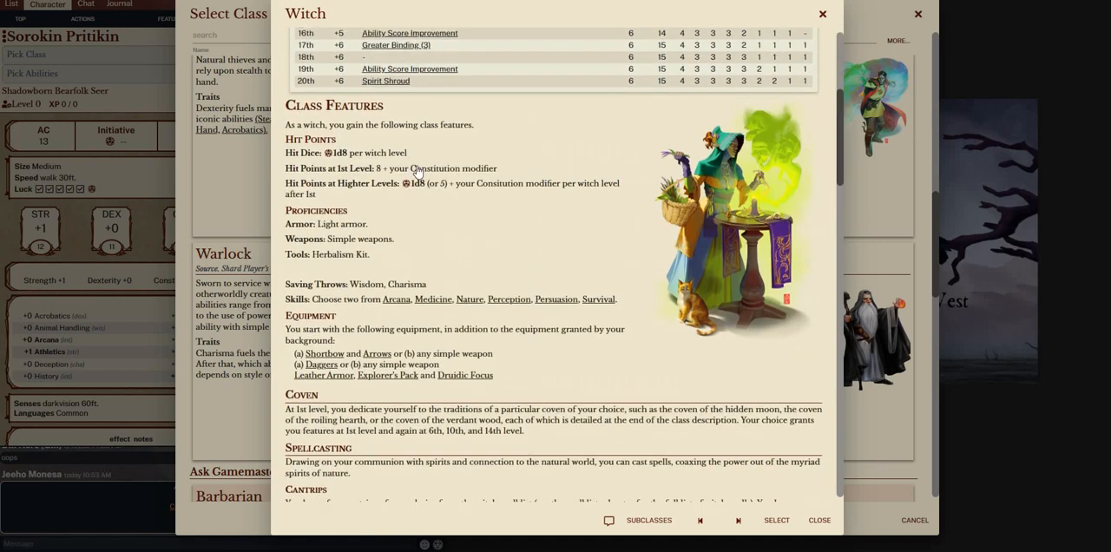
scroll(393, 149, up, 4)
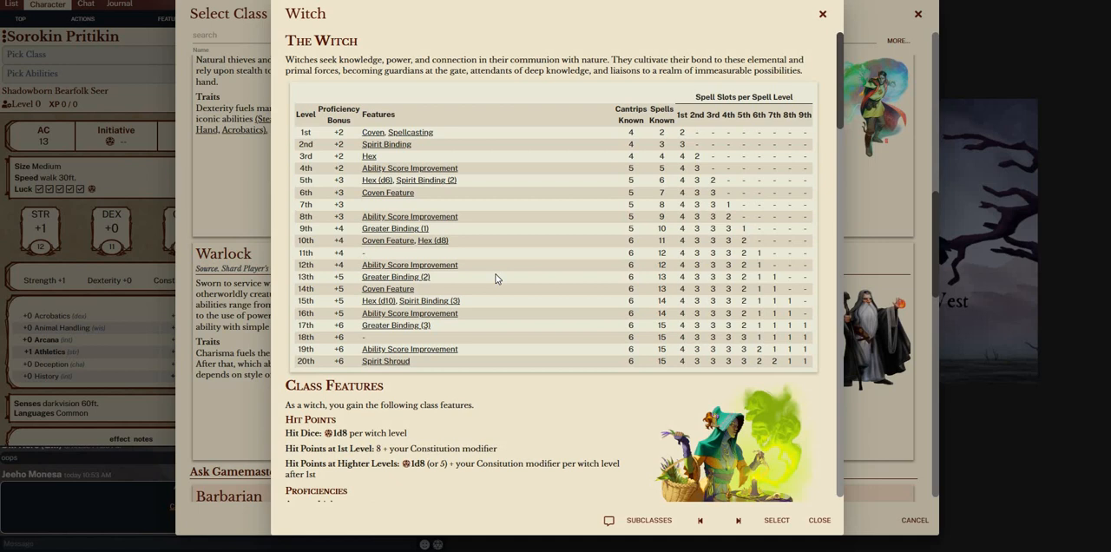
scroll(496, 277, down, 6)
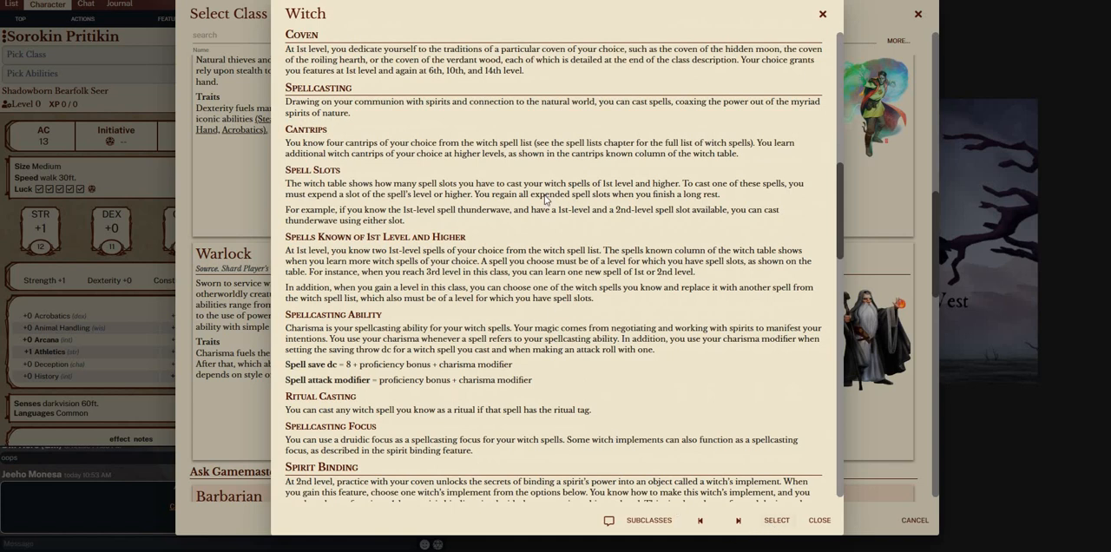
click(775, 519)
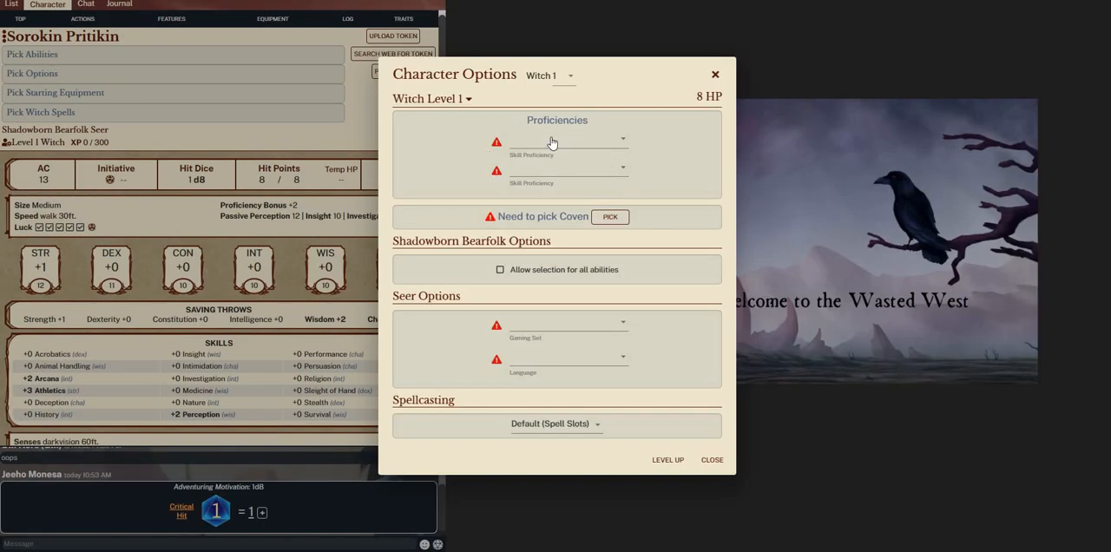
Choose Medicine and Nature as the two skill proficiencies for the level 1 Witch
click(584, 139)
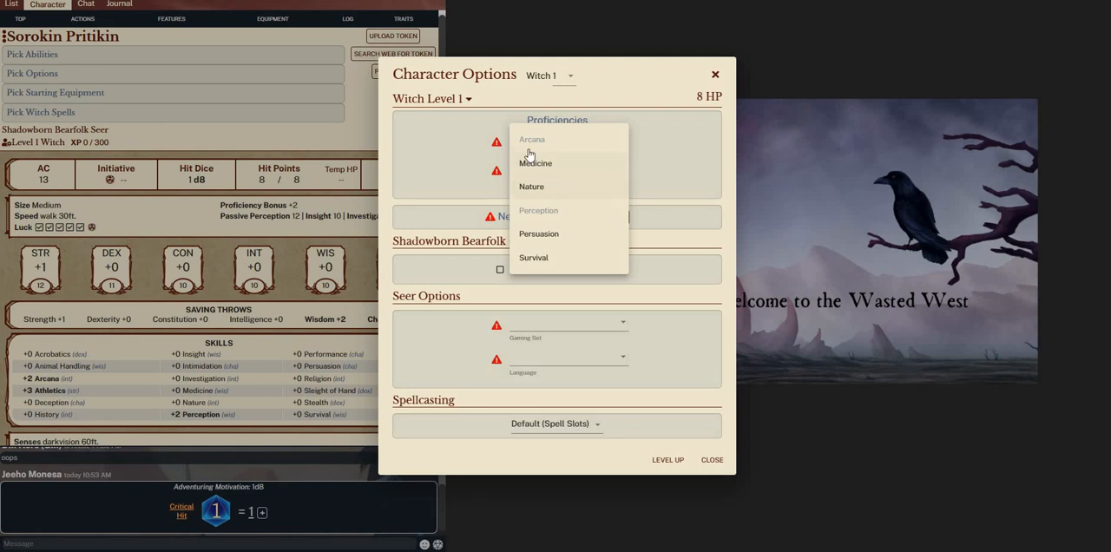
click(531, 160)
click(540, 175)
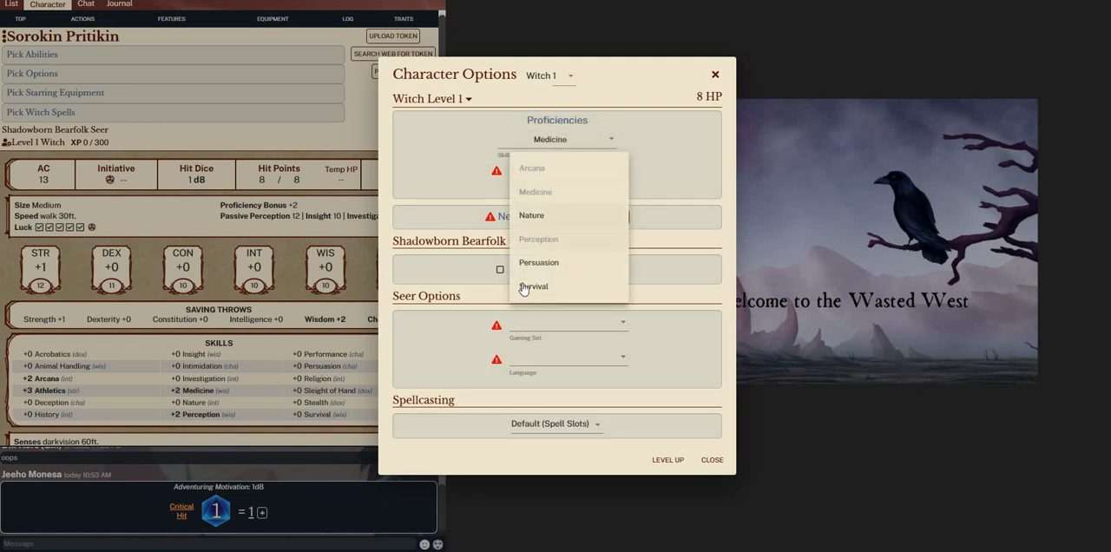
click(536, 216)
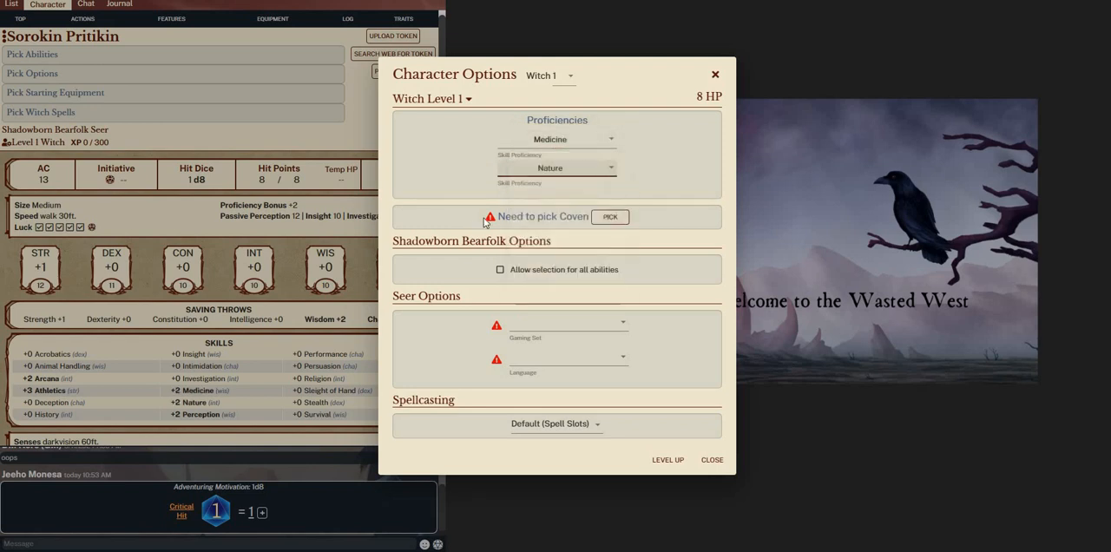
Review the Coven of the Hidden Moon and select it as the Witch's subclass
click(610, 217)
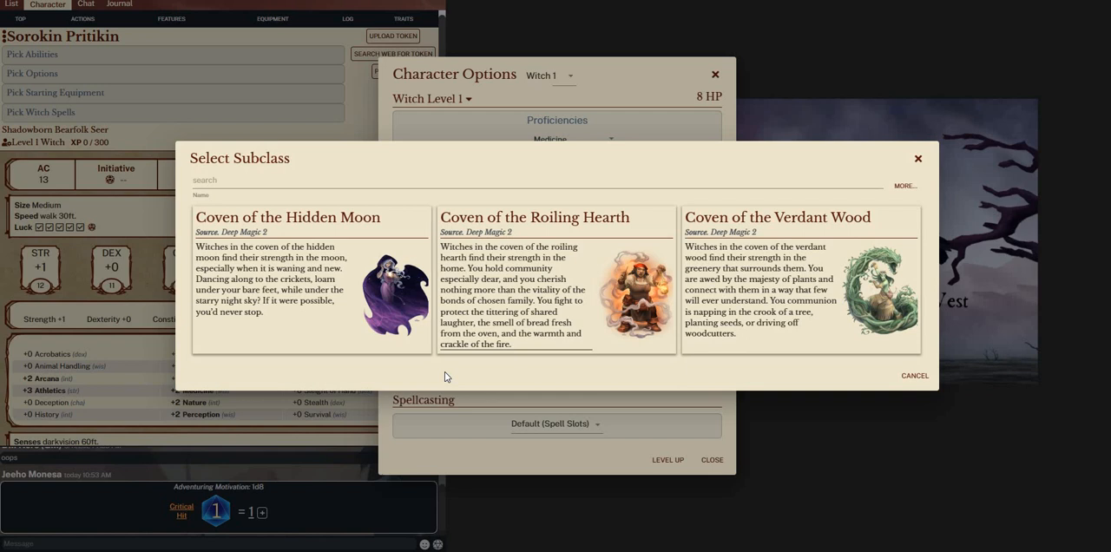
click(332, 267)
scroll(608, 347, down, 5)
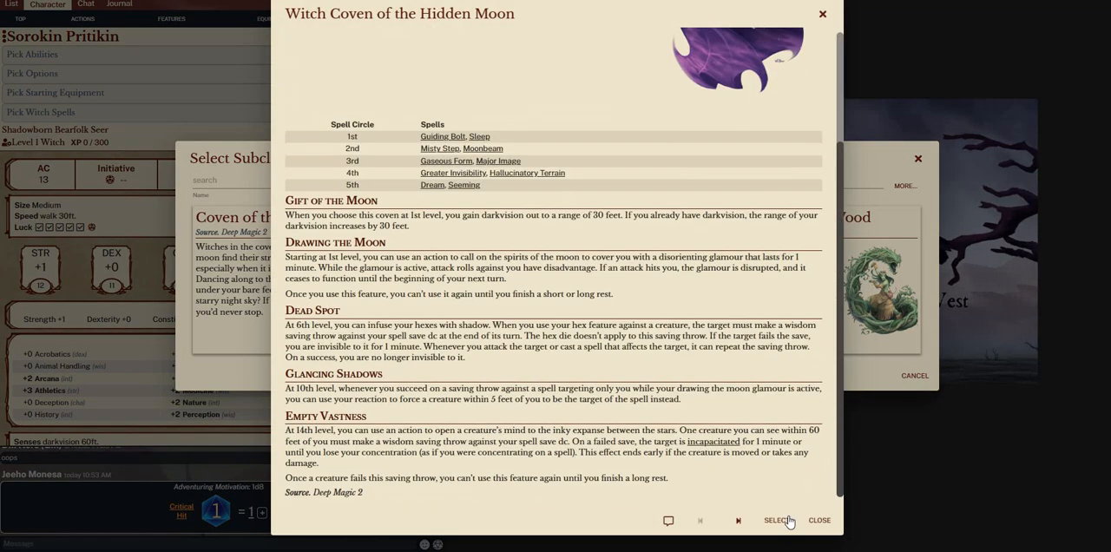
click(777, 520)
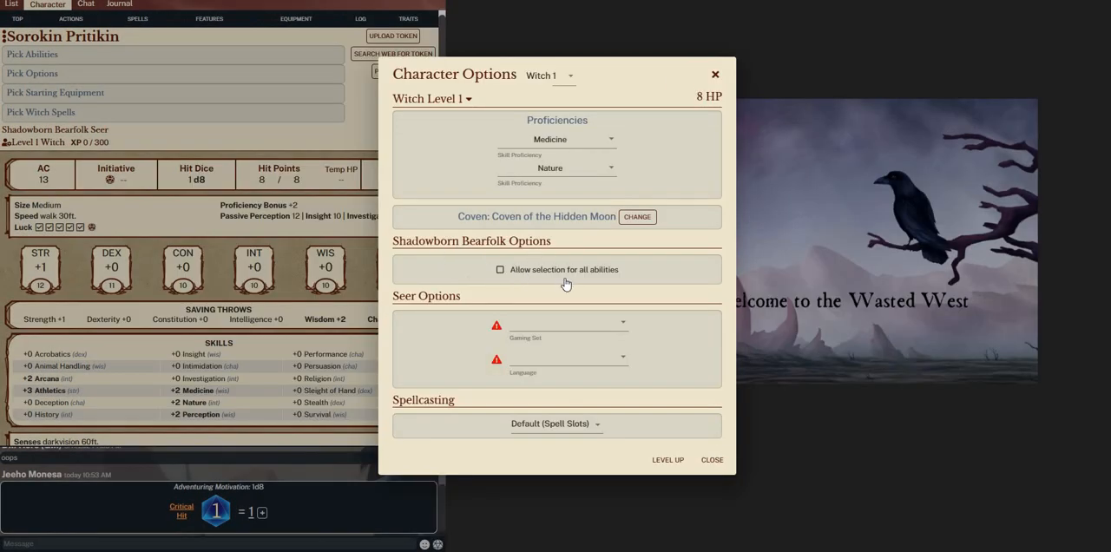
Try allowing selection for all abilities in the Shadowborn Bearfolk options, checking the abilities offered for the +2 bonus
click(500, 271)
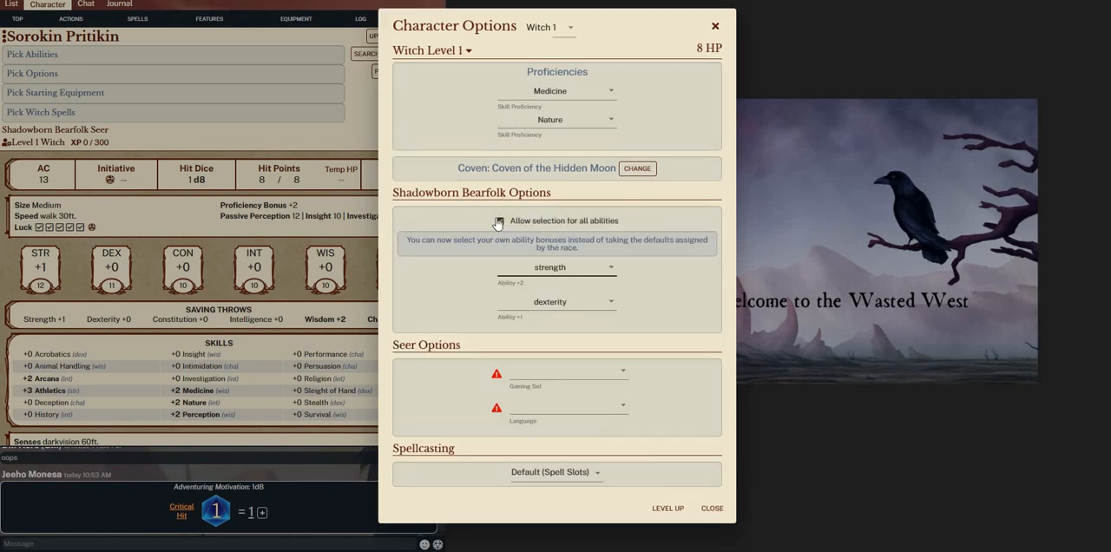
click(526, 274)
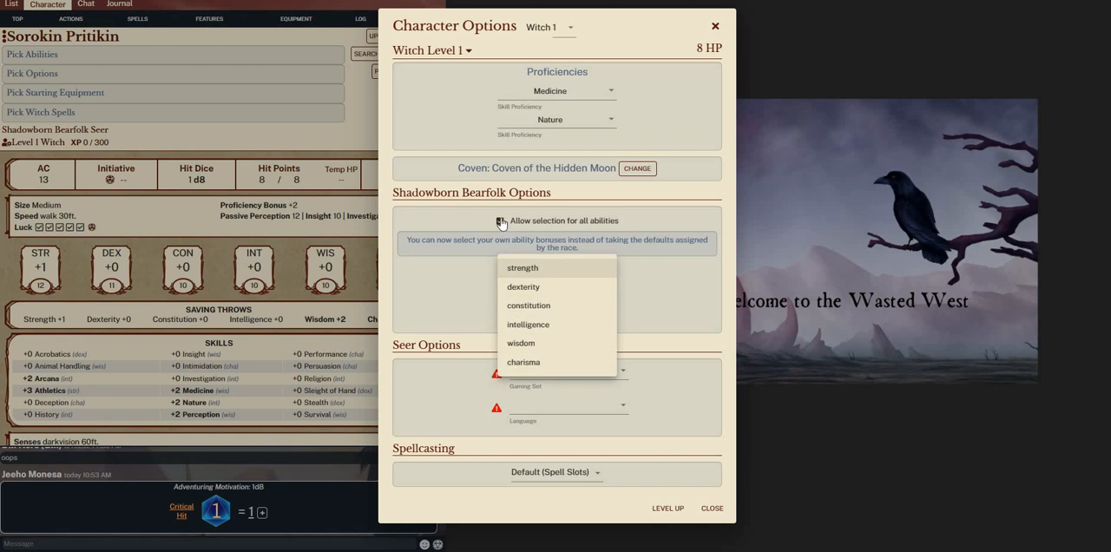
click(502, 218)
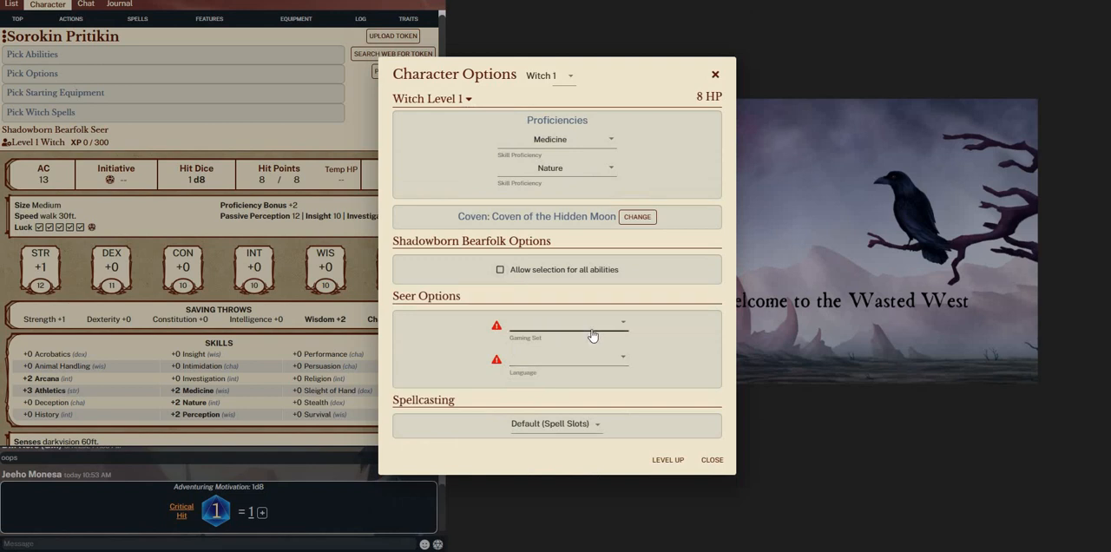
Set the Seer options to Dice Set as the gaming set and Druidic as the language
click(589, 333)
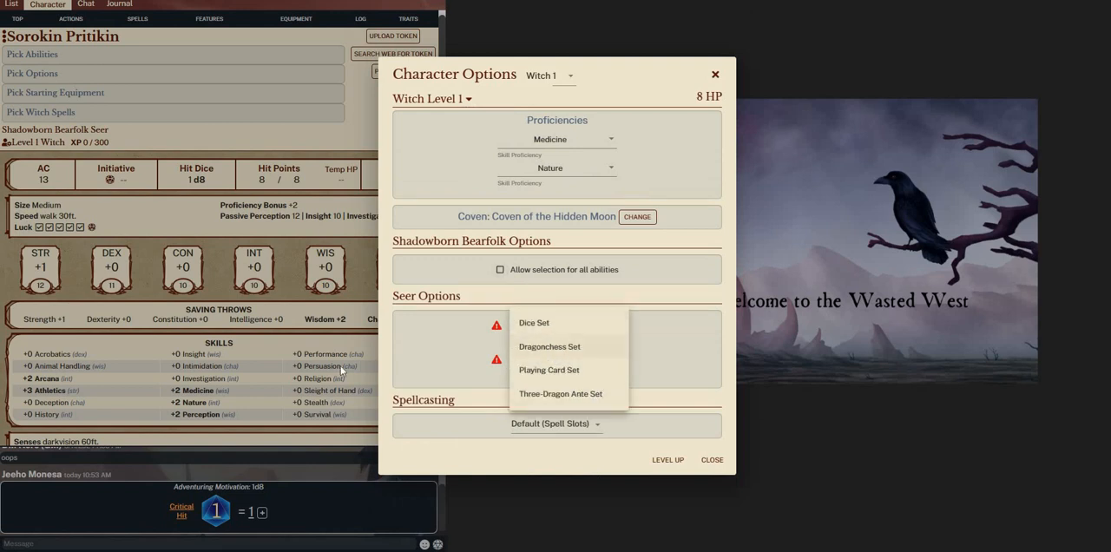
click(536, 322)
click(525, 372)
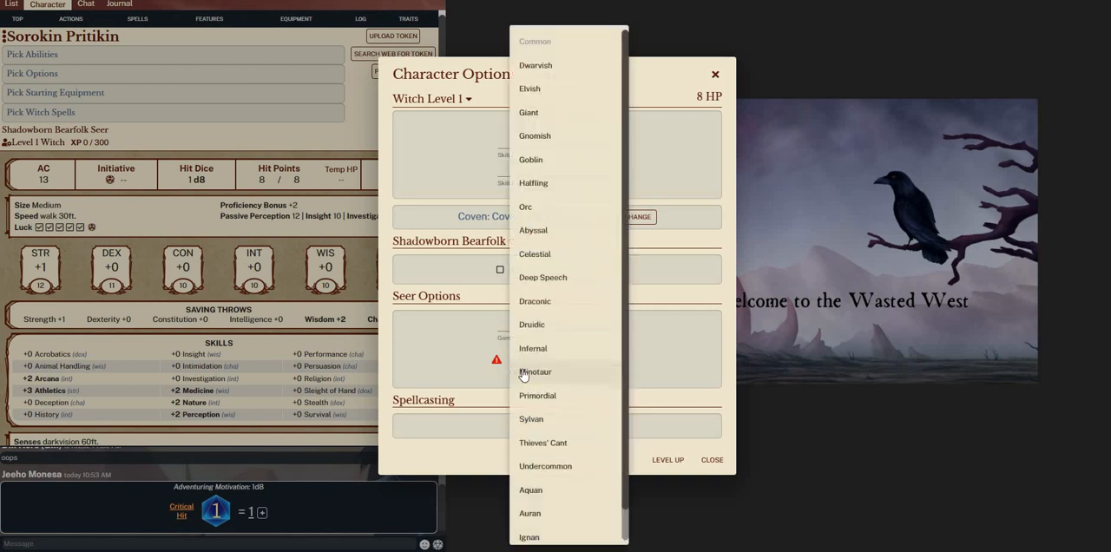
click(532, 324)
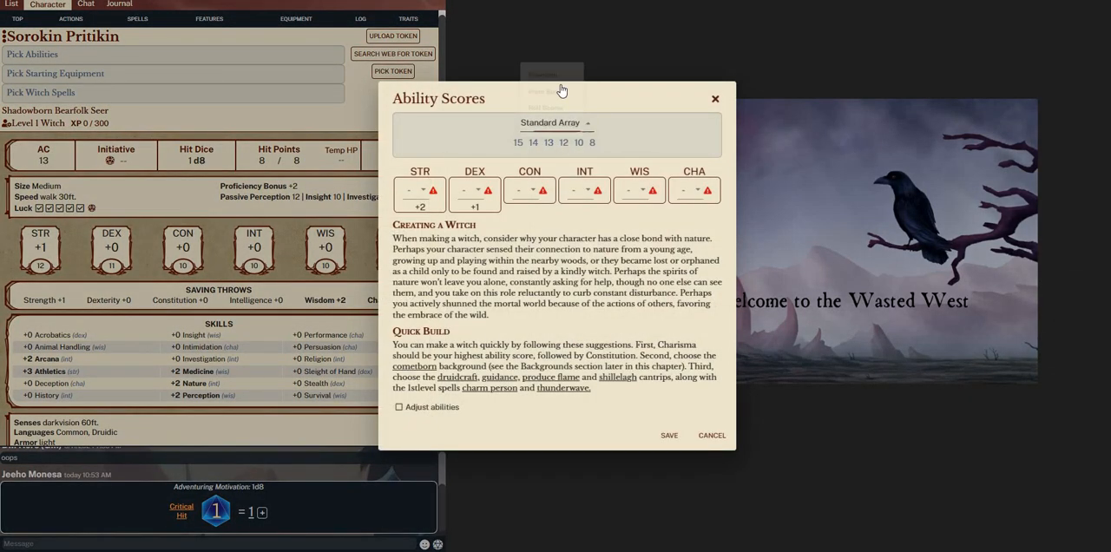
Switch the ability scores to the Roll Scores method and roll seven using the Hero 2d6+6 formula
click(552, 124)
click(547, 105)
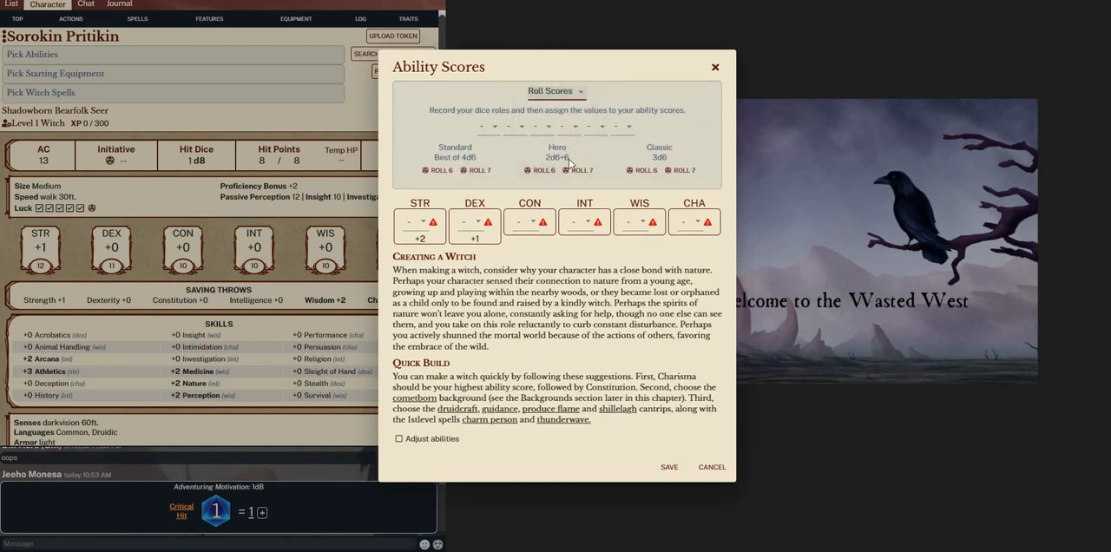
click(581, 171)
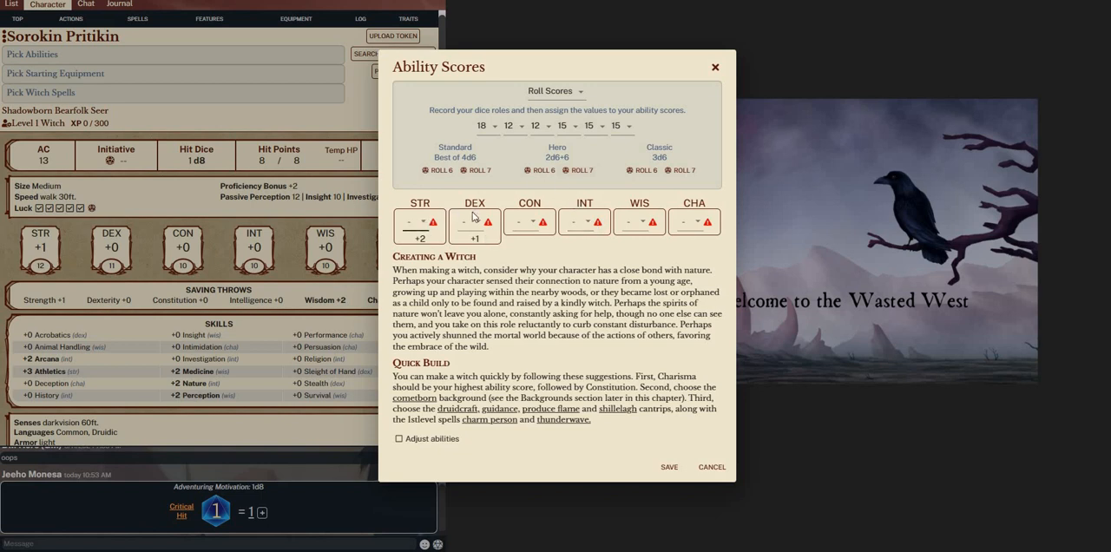
Assign the rolled values 18 to Wisdom, 12 to Strength and 15 to Dexterity
click(637, 223)
click(633, 247)
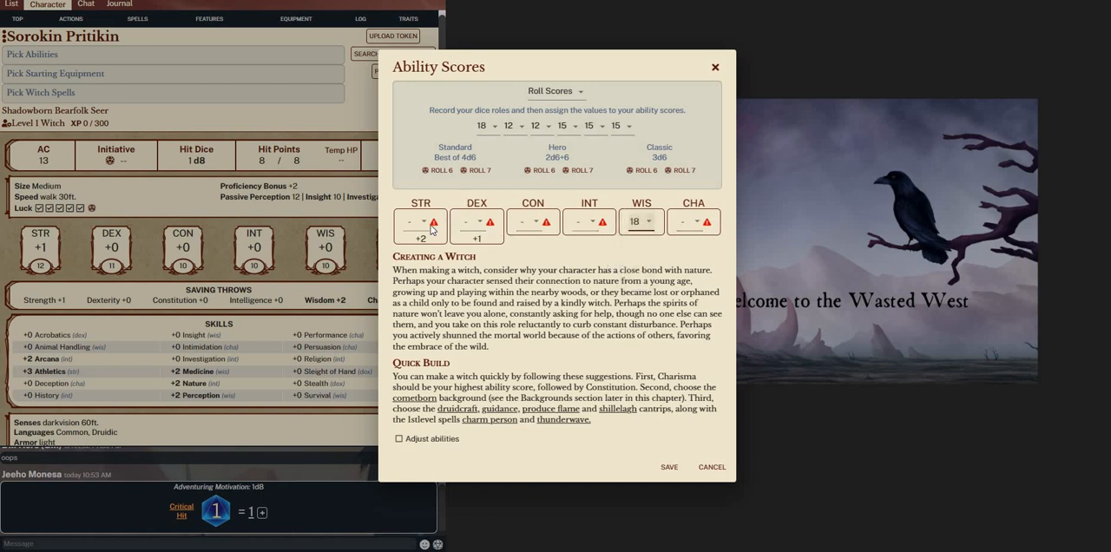
click(424, 225)
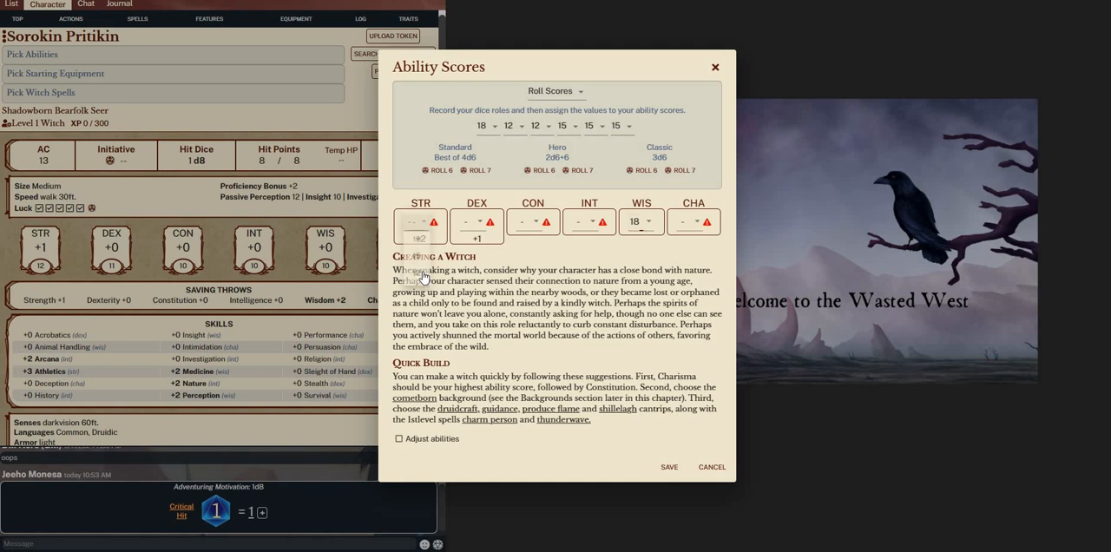
click(471, 222)
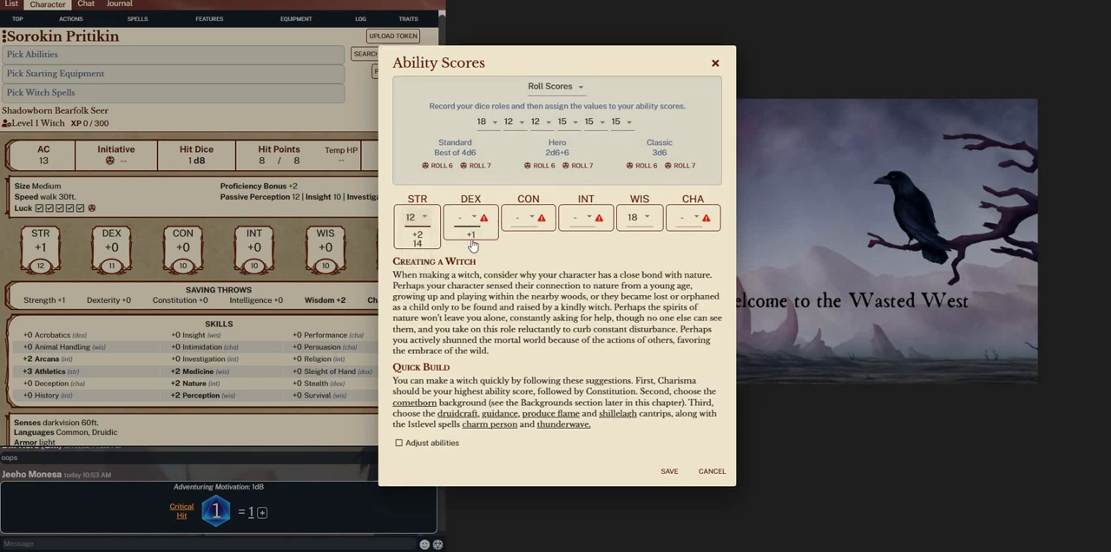
click(467, 270)
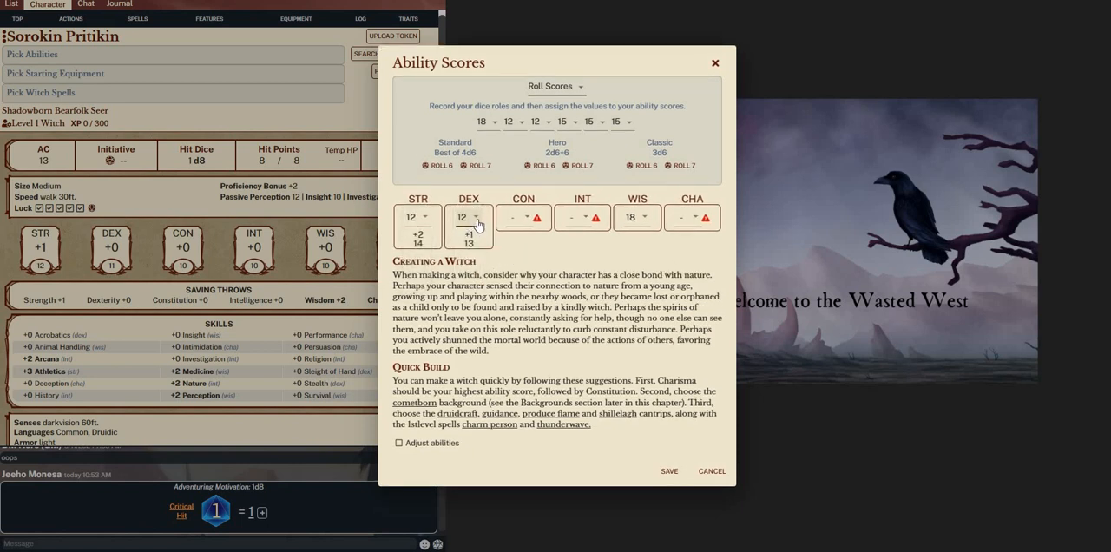
click(477, 221)
click(468, 201)
Assign 15 to Constitution, 15 to Intelligence and 12 to Charisma, and save the ability scores
click(524, 221)
click(523, 254)
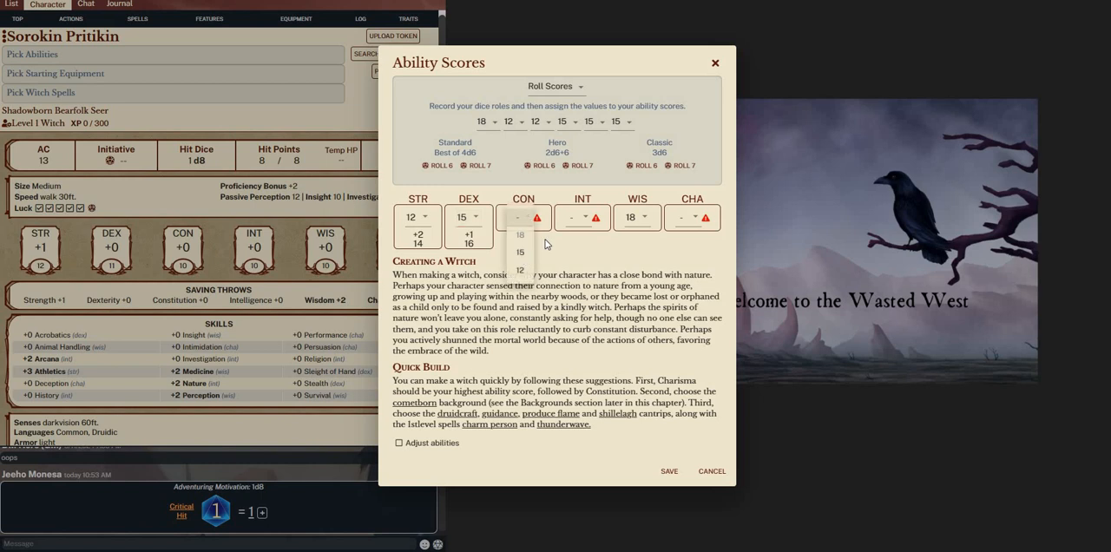
click(580, 224)
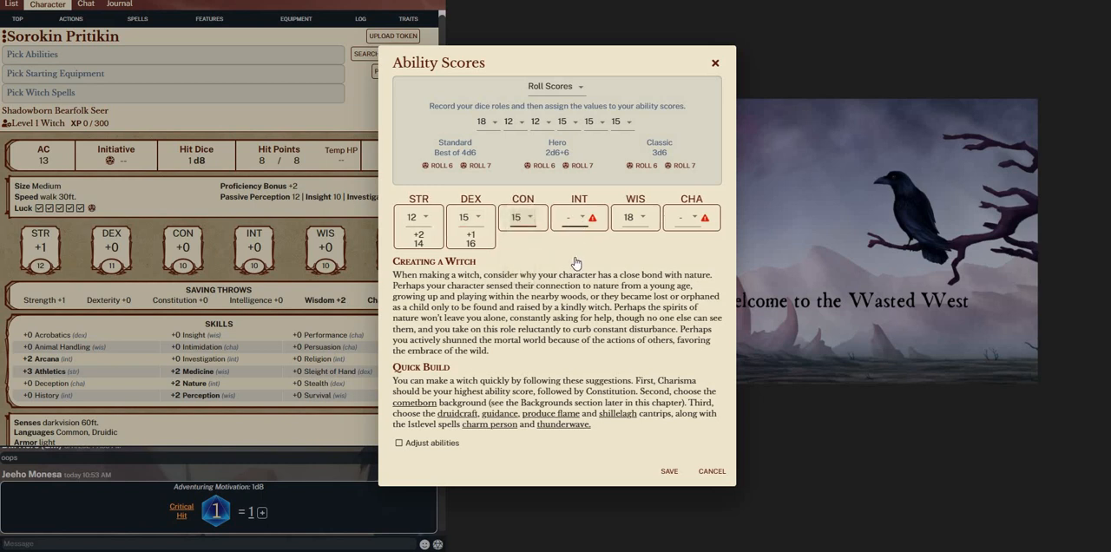
click(575, 259)
click(690, 218)
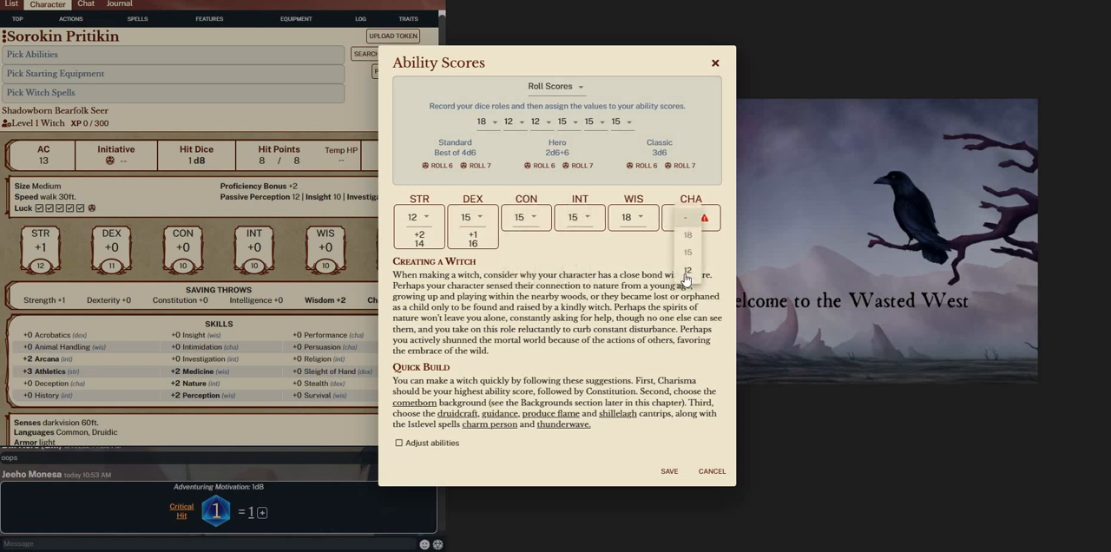
click(687, 275)
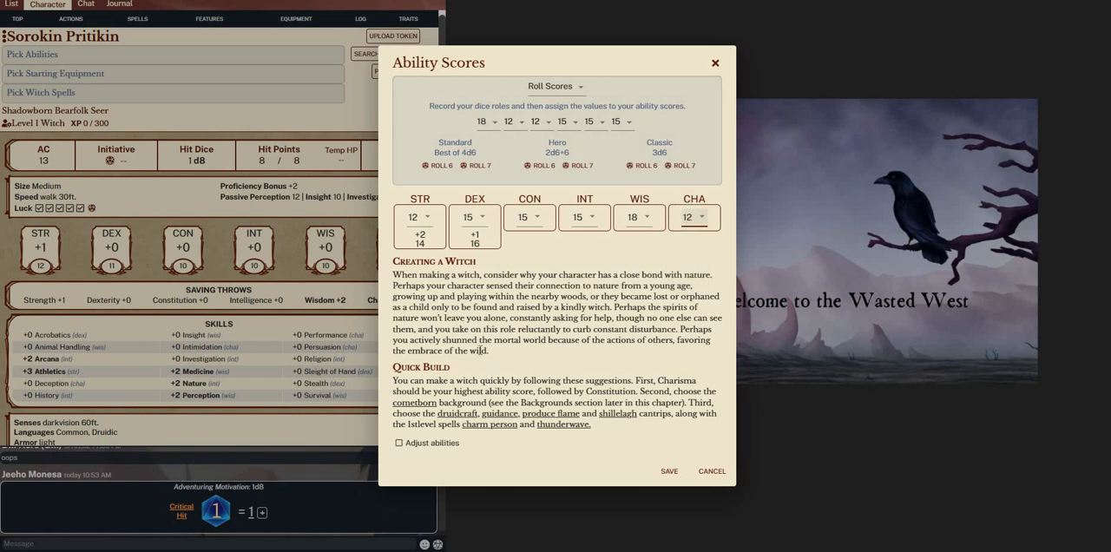
click(668, 471)
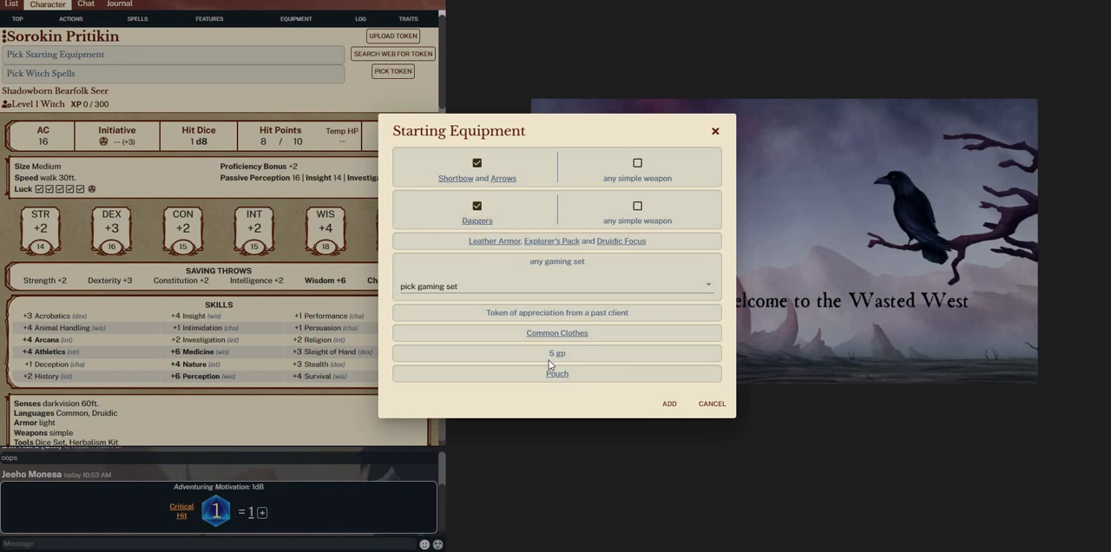
Add the starting equipment with the shortbow and arrows and the daggers, without picking a gaming set
click(670, 404)
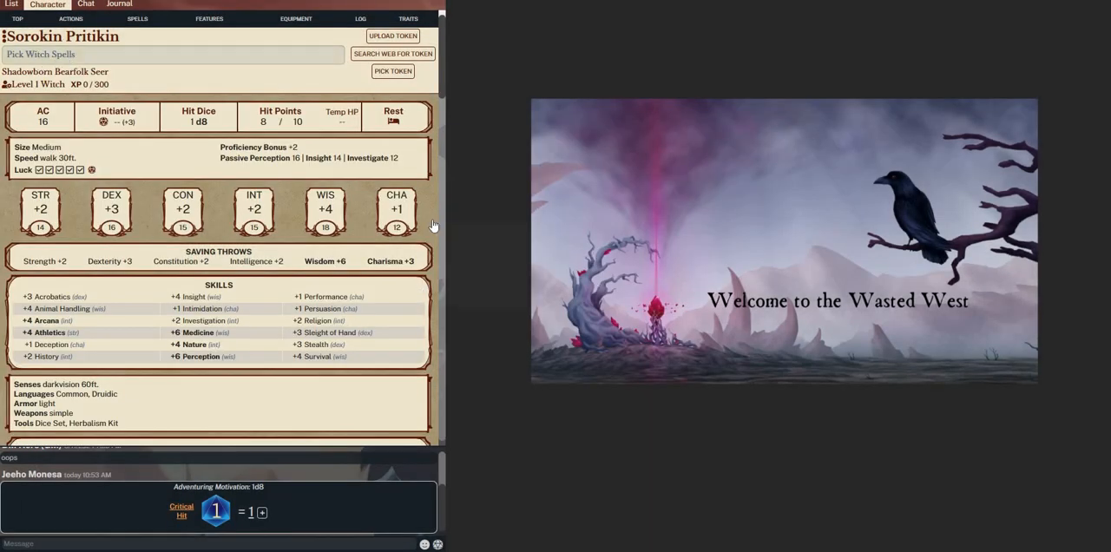
Pick Druidcraft, Effervesce Sense, Guidance and Illusion of Health as the Witch's four cantrips
scroll(387, 360, down, 7)
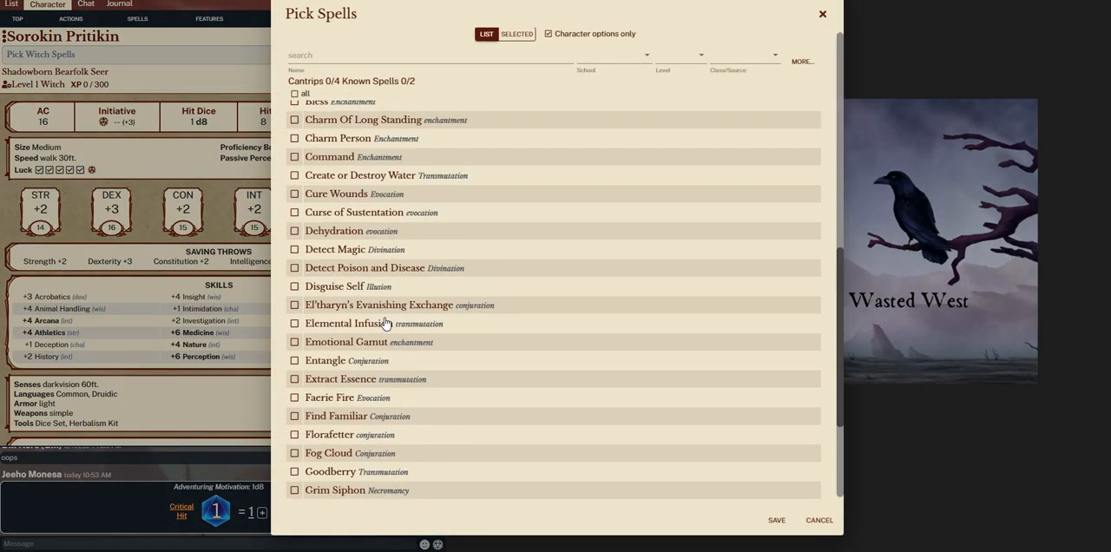
scroll(387, 323, down, 2)
scroll(389, 213, up, 9)
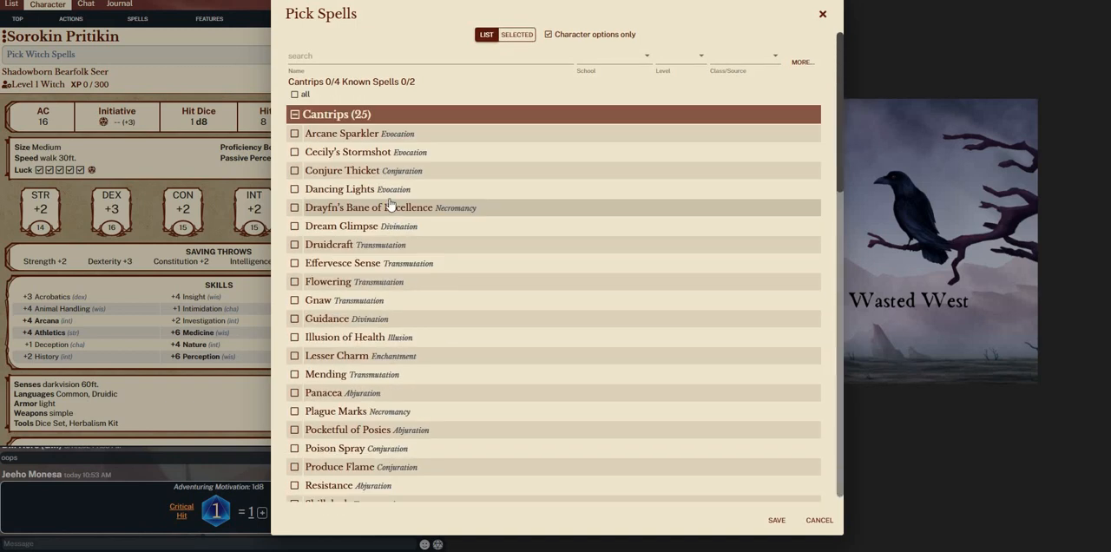
scroll(390, 243, down, 10)
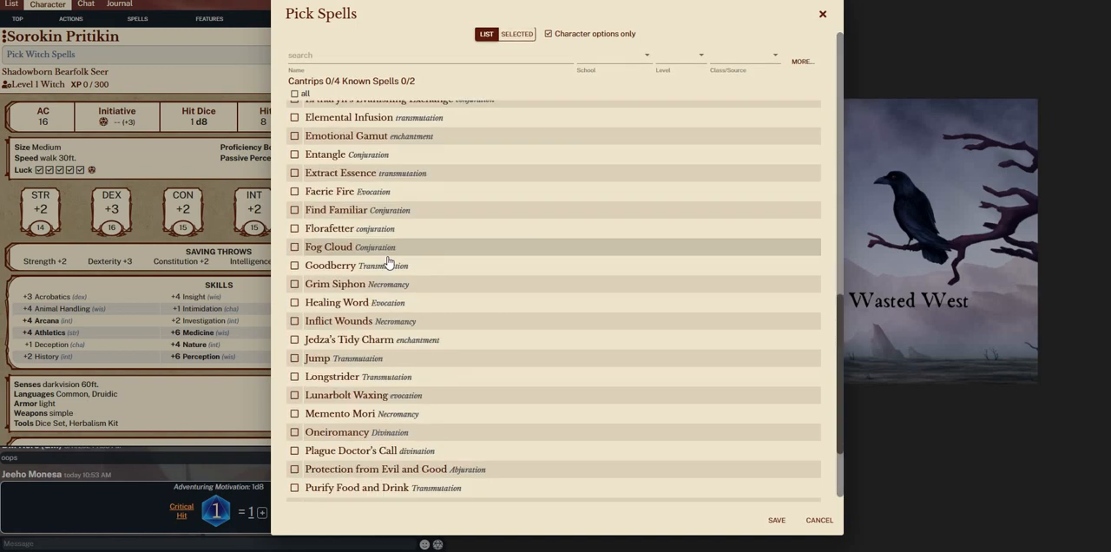
scroll(412, 295, up, 5)
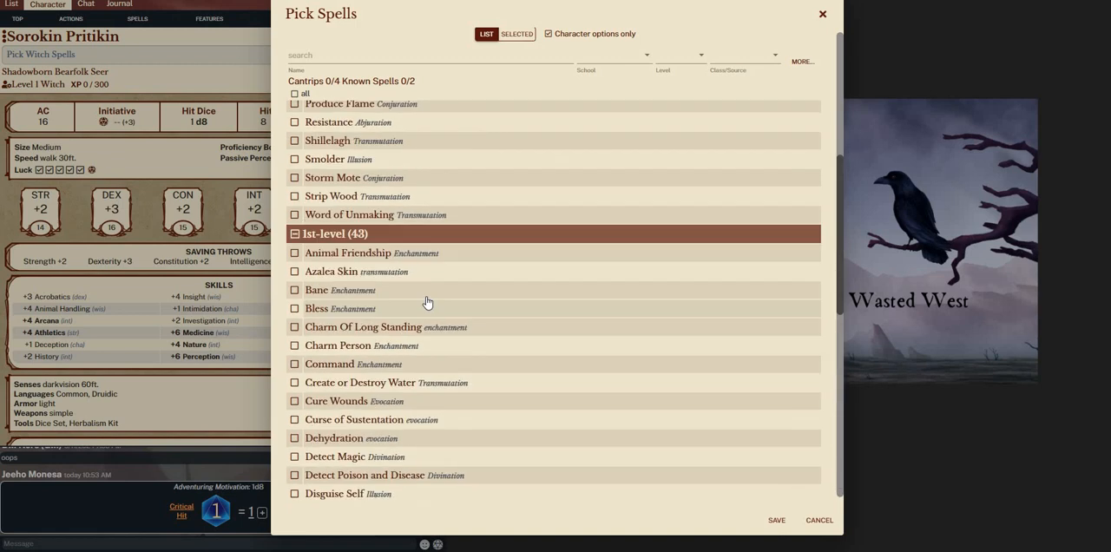
scroll(457, 285, up, 3)
scroll(436, 280, down, 3)
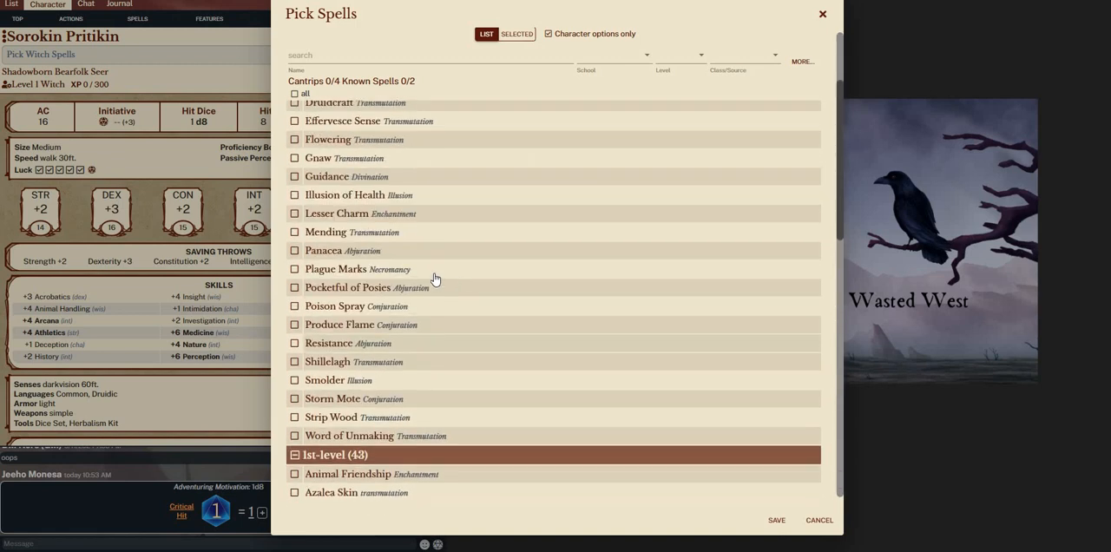
scroll(391, 208, up, 3)
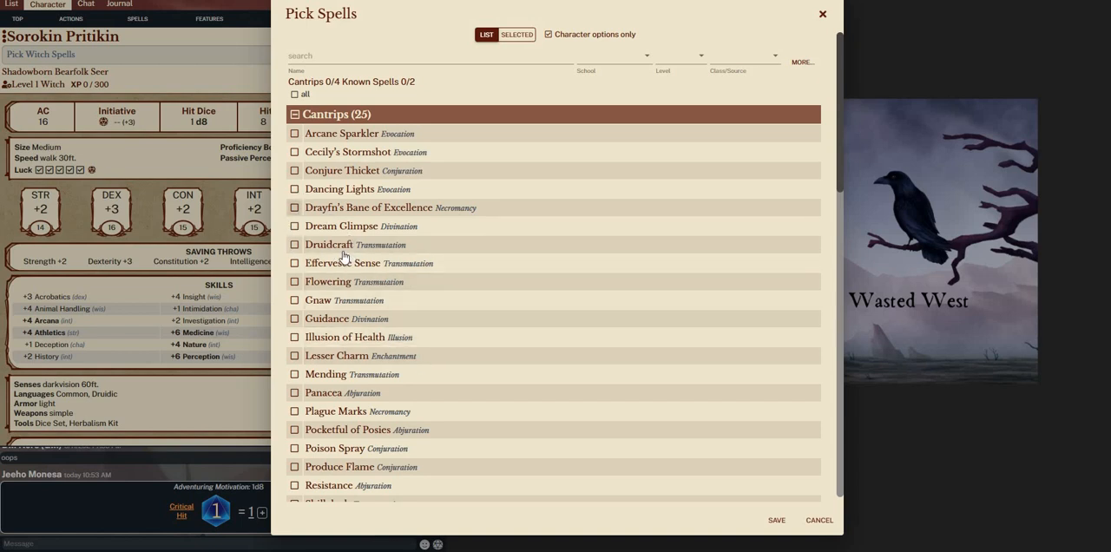
click(295, 244)
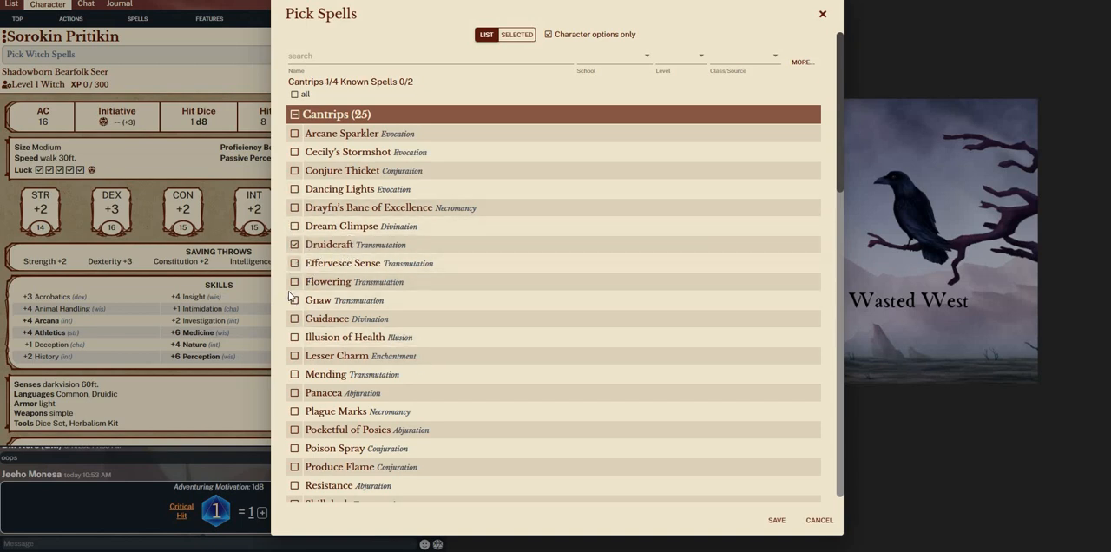
click(294, 263)
click(294, 319)
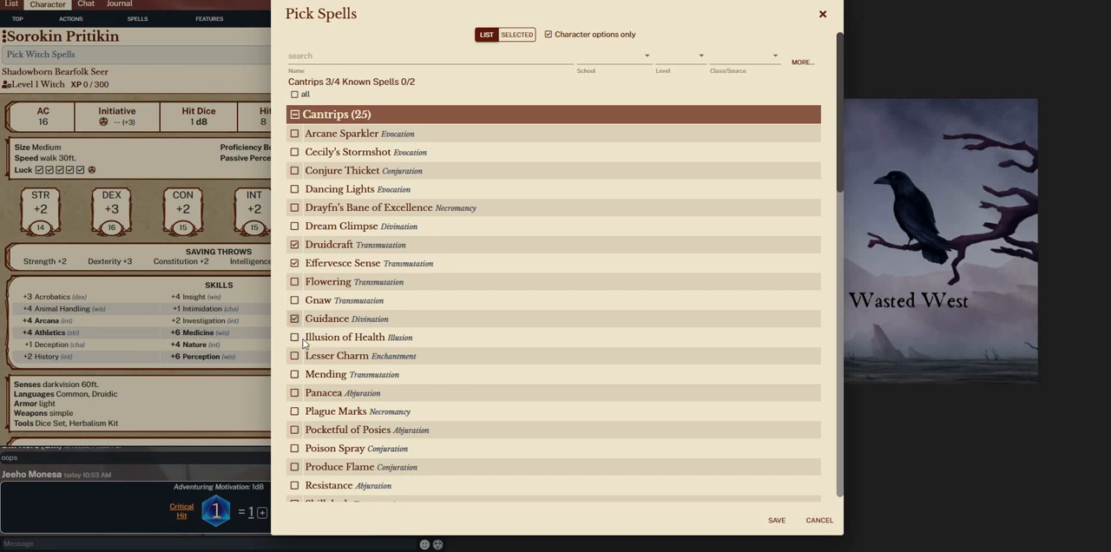
click(295, 337)
Add Emotional Gamut and Tongue Pick as the Witch's known 1st-level spells and save the spell selection
scroll(352, 302, down, 1)
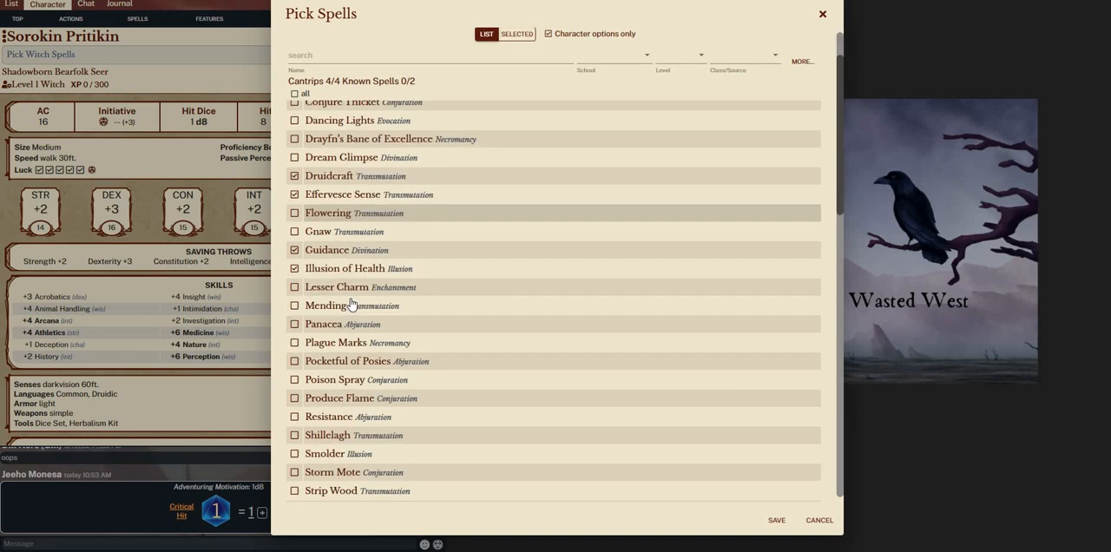
scroll(352, 303, down, 5)
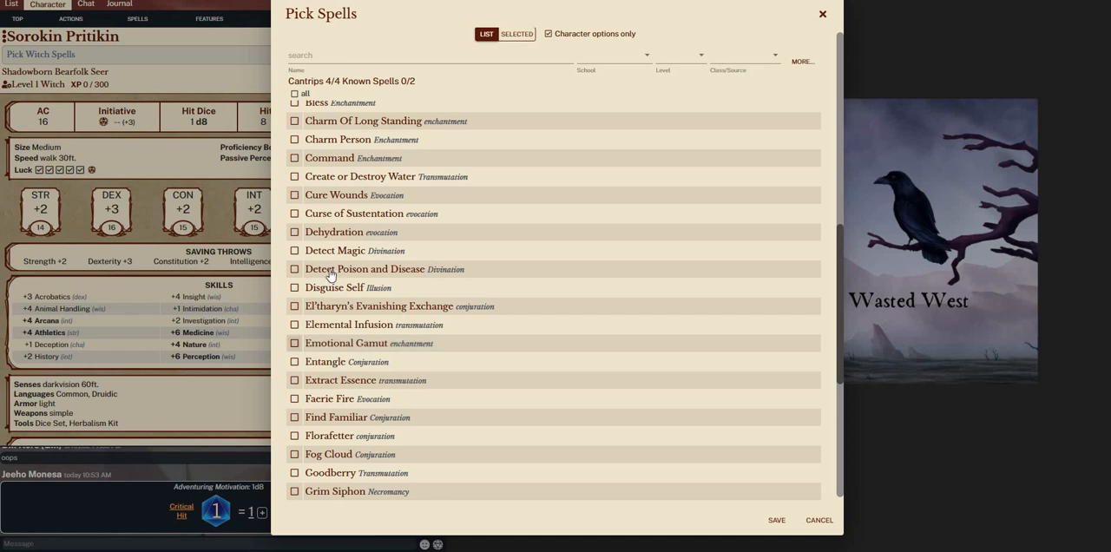
click(294, 344)
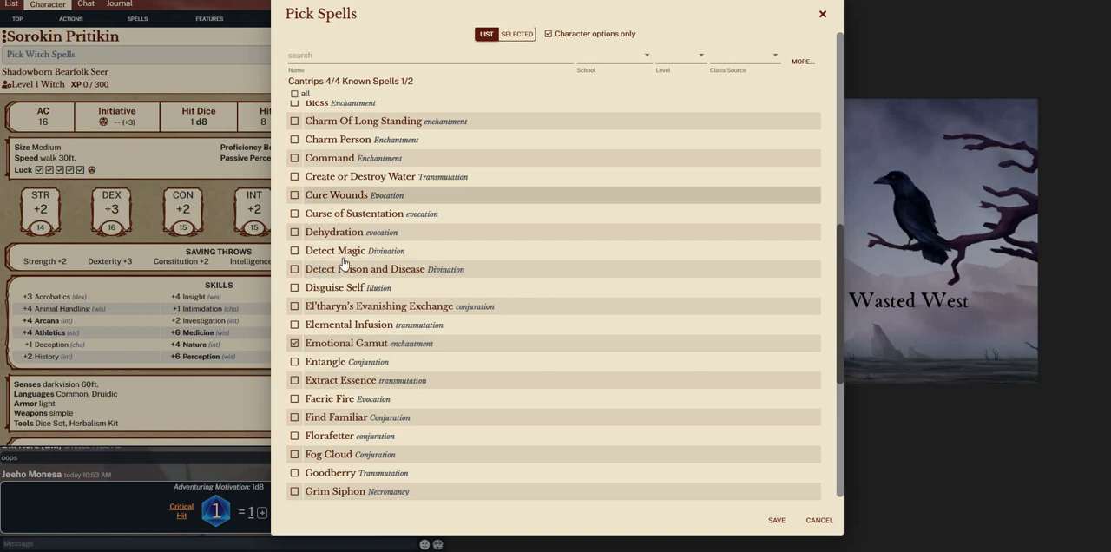
scroll(347, 381, down, 5)
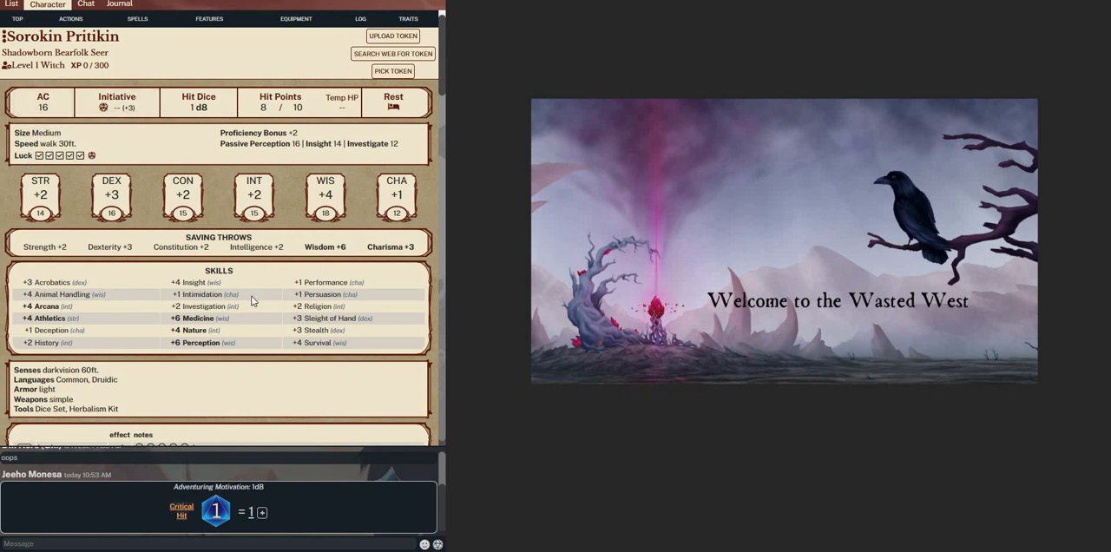
Equip the shortbow, and try the leather armor on and take it off again to compare the AC
scroll(260, 305, down, 5)
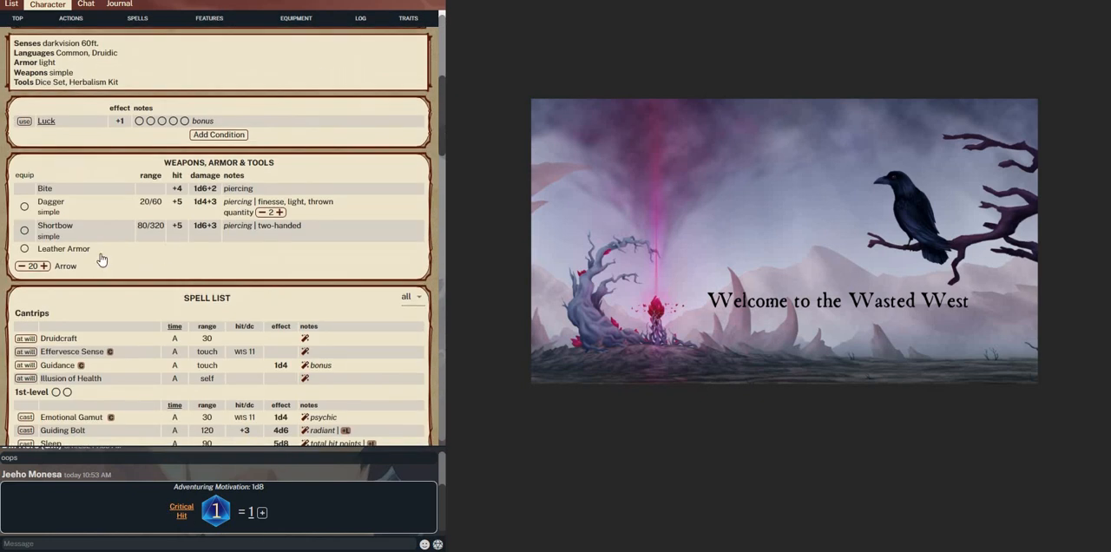
click(24, 248)
click(24, 207)
scroll(26, 254, up, 5)
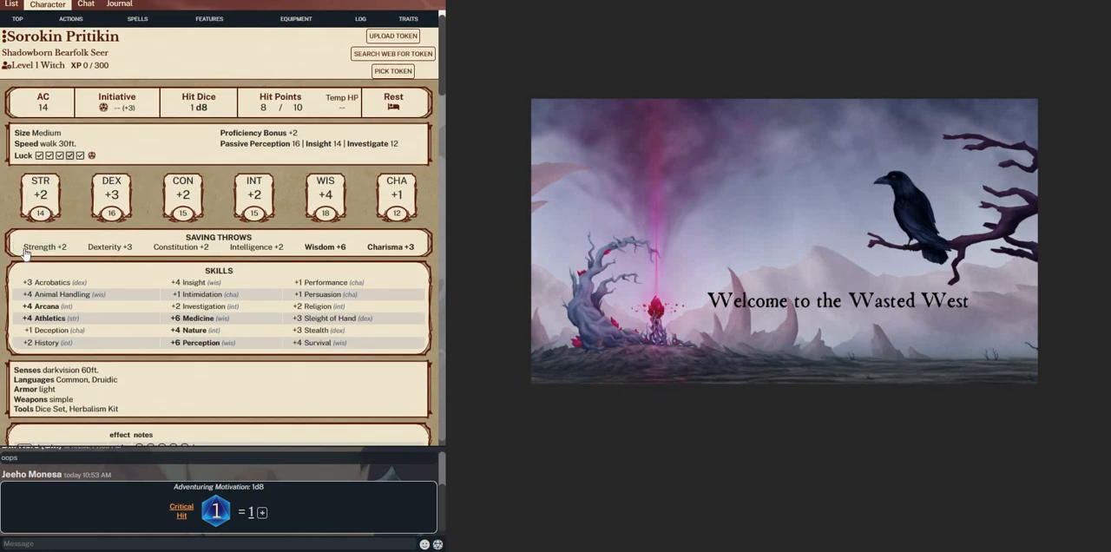
scroll(26, 254, down, 5)
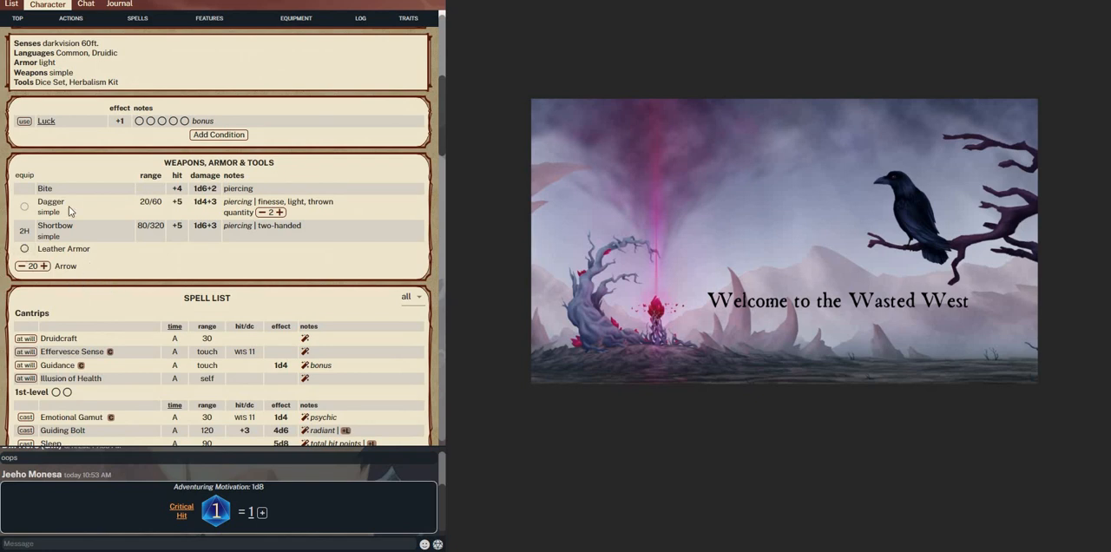
scroll(95, 252, up, 5)
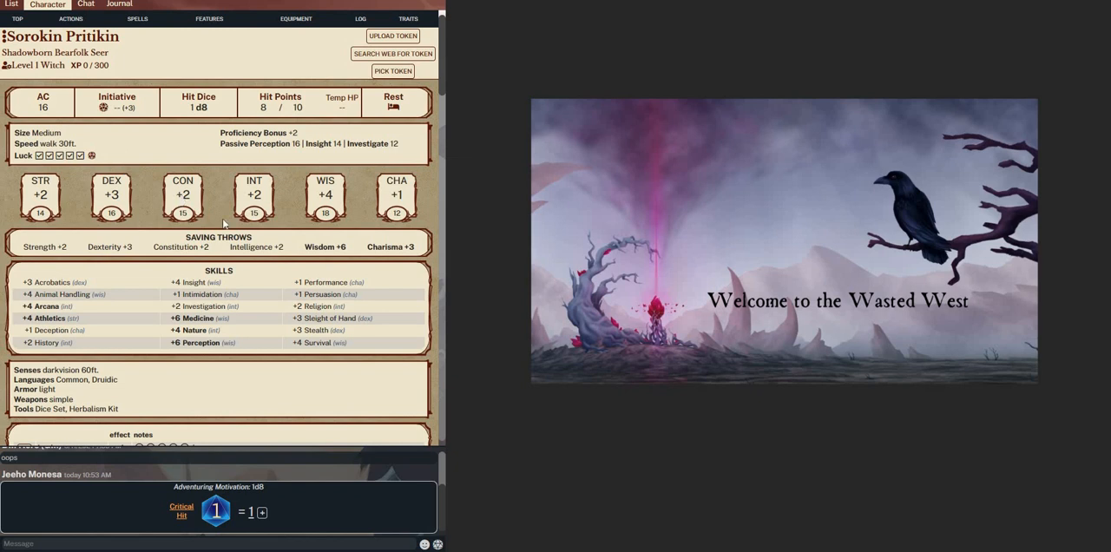
Review the Witch's class features, Shadowborn Bearfolk traits and equipment on the character sheet
scroll(213, 287, down, 10)
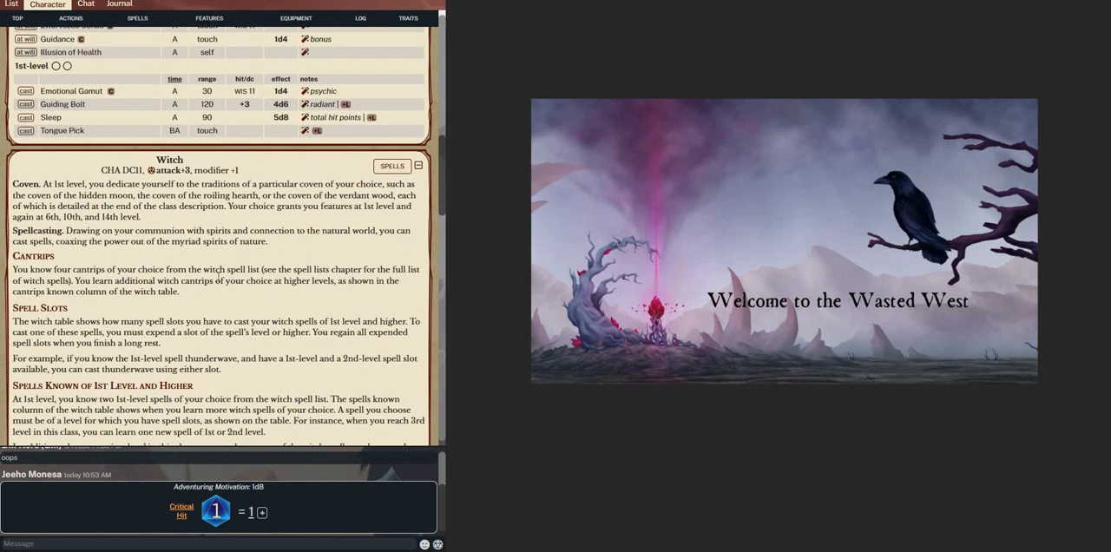
scroll(275, 206, down, 12)
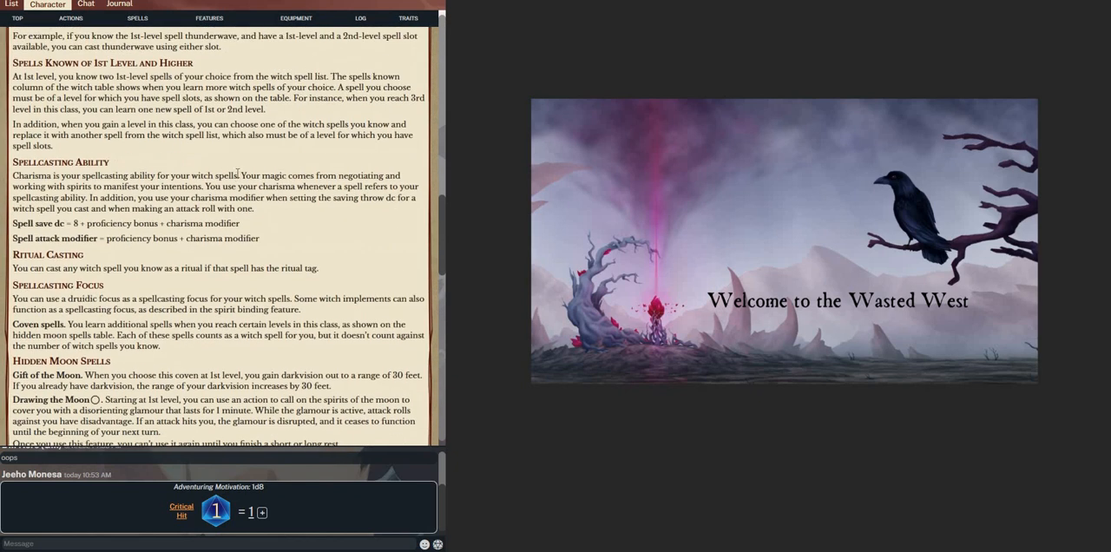
scroll(156, 173, up, 2)
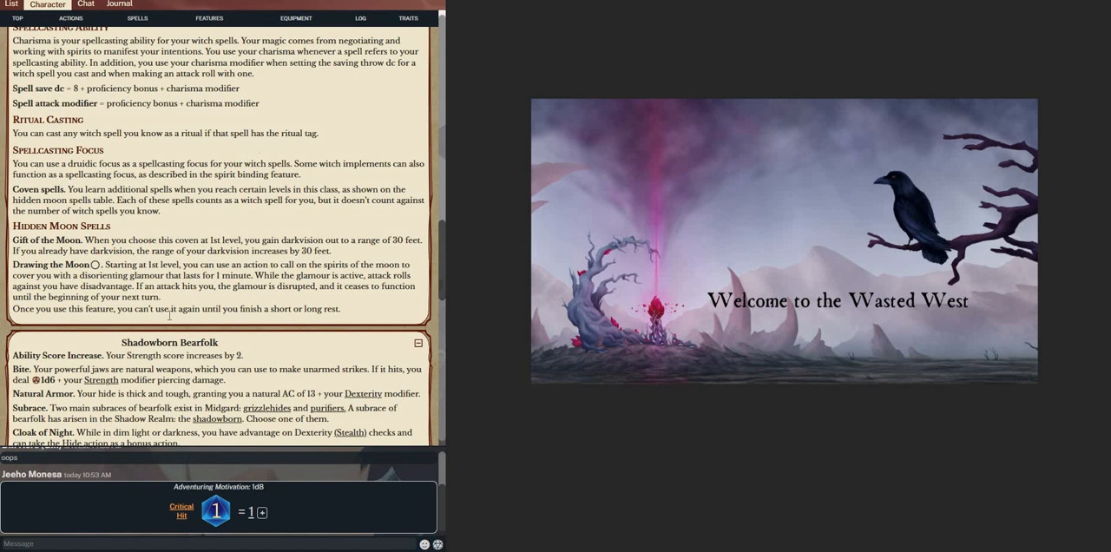
scroll(169, 316, down, 2)
scroll(204, 240, down, 6)
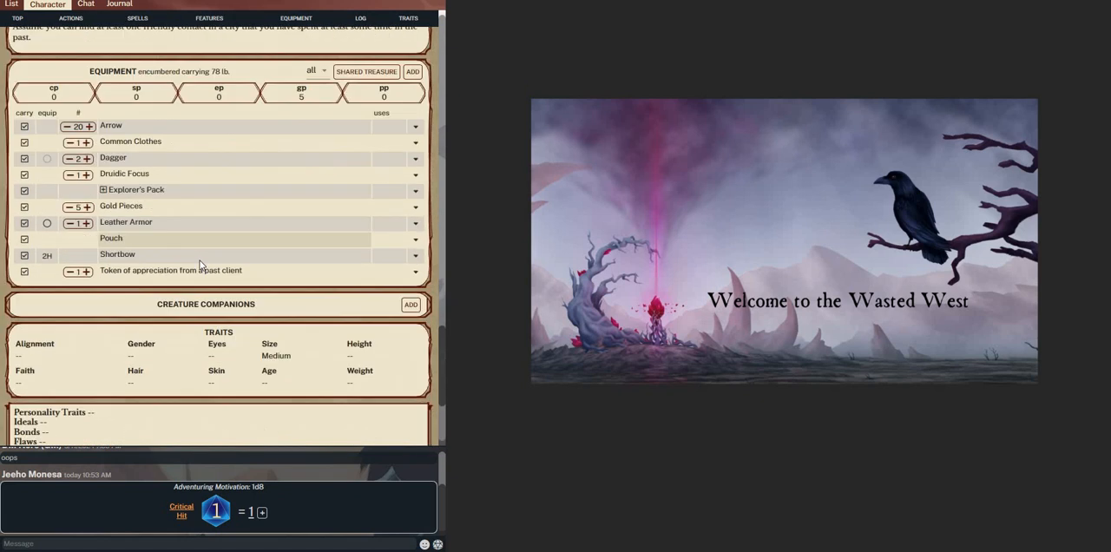
scroll(220, 234, up, 4)
scroll(221, 233, up, 15)
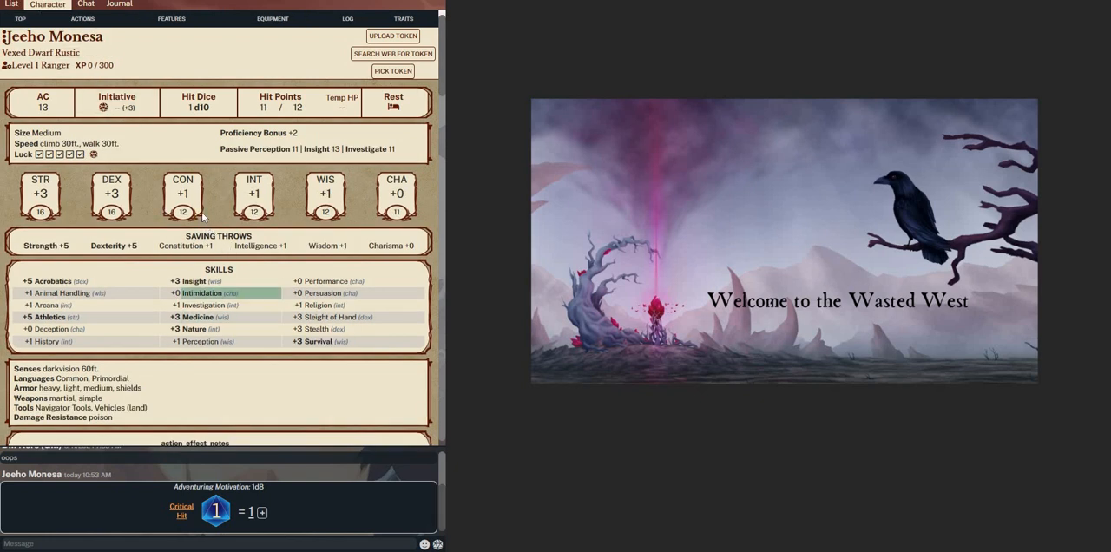
Check which game systems are offered for the Vexed Dwarf Ranger, without changing the current one
scroll(228, 217, down, 5)
scroll(209, 208, up, 5)
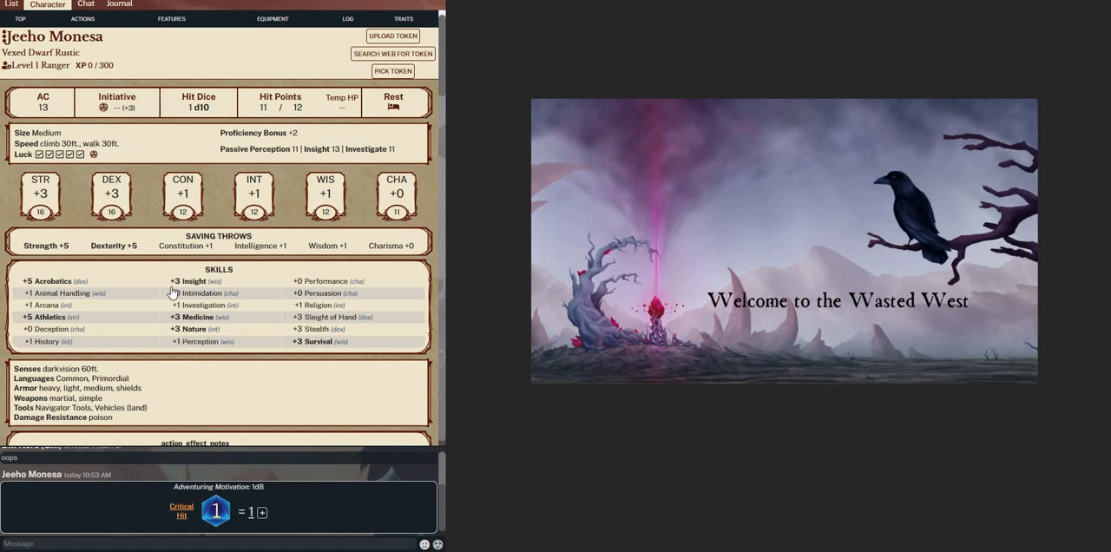
click(29, 43)
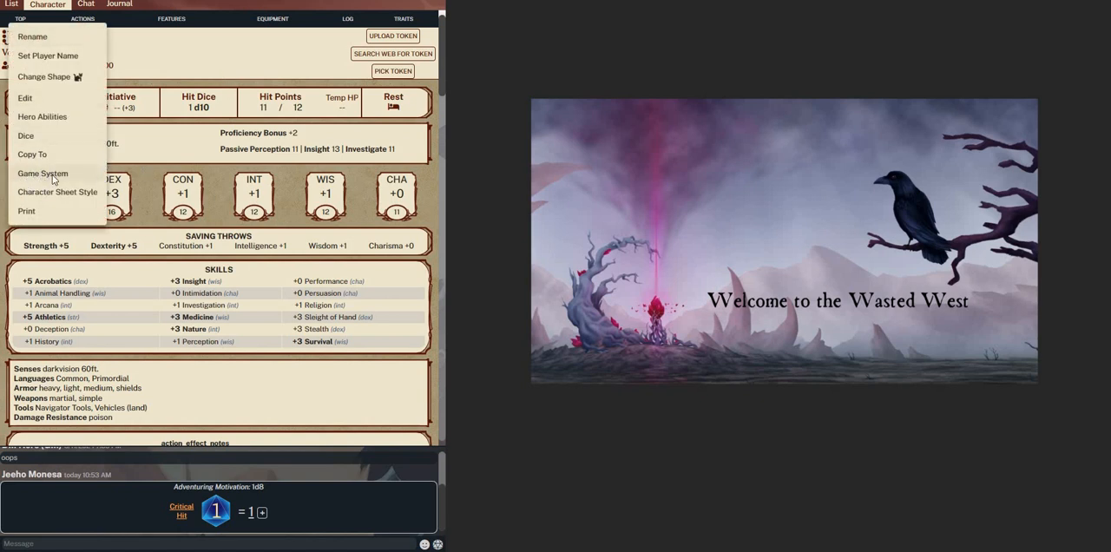
mouse_move(52, 175)
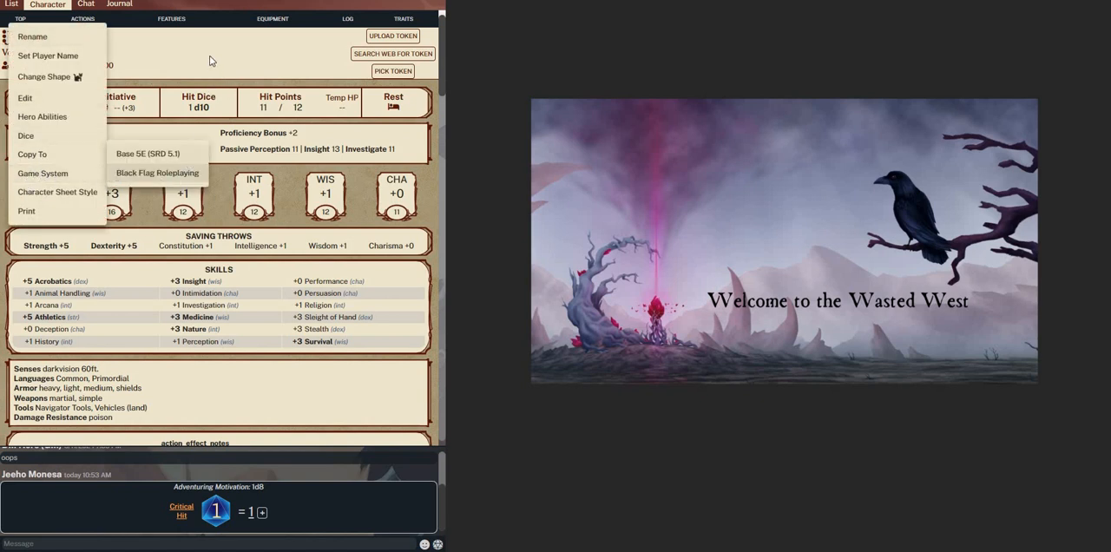
click(245, 285)
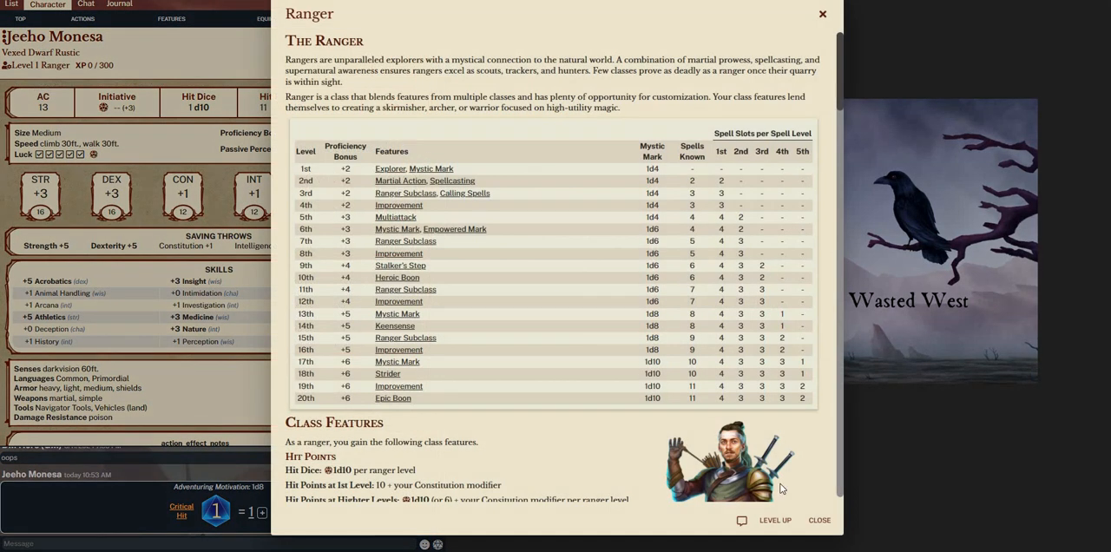
Read through the Ranger class description, including its progression table and spellcasting rules, and close it
scroll(779, 489, down, 15)
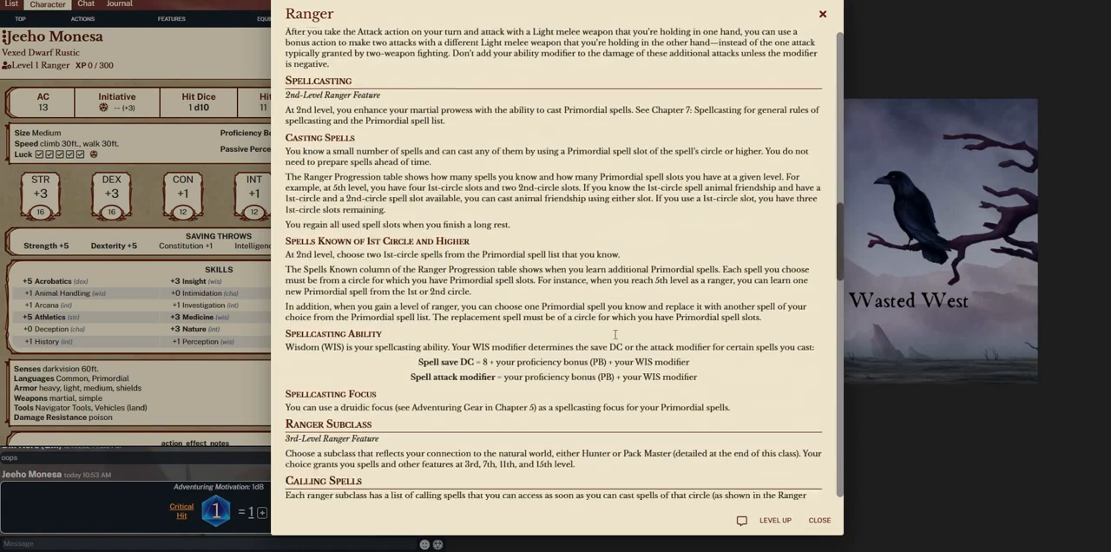
scroll(614, 334, up, 15)
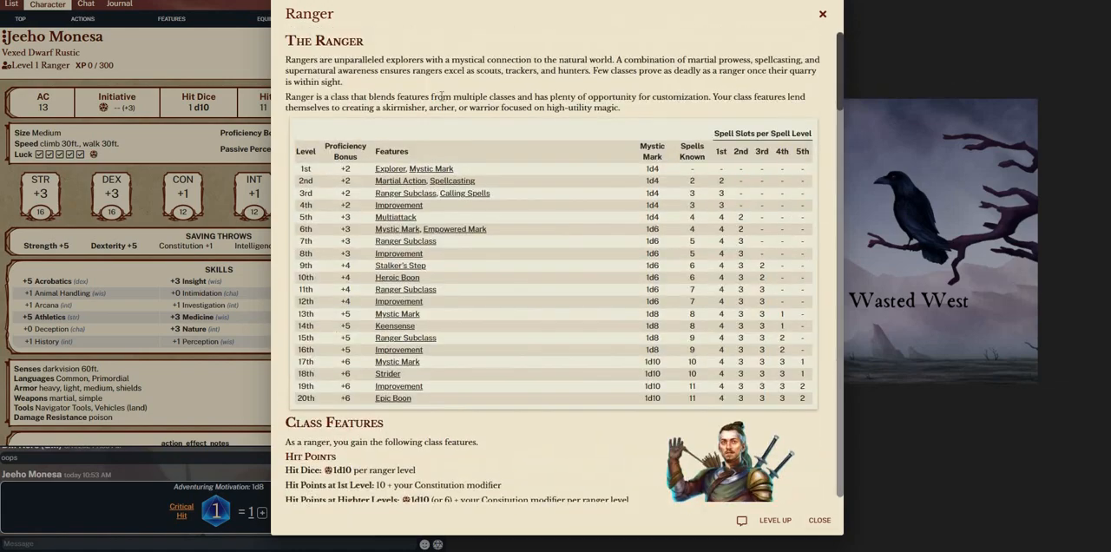
scroll(473, 304, down, 10)
scroll(437, 257, up, 10)
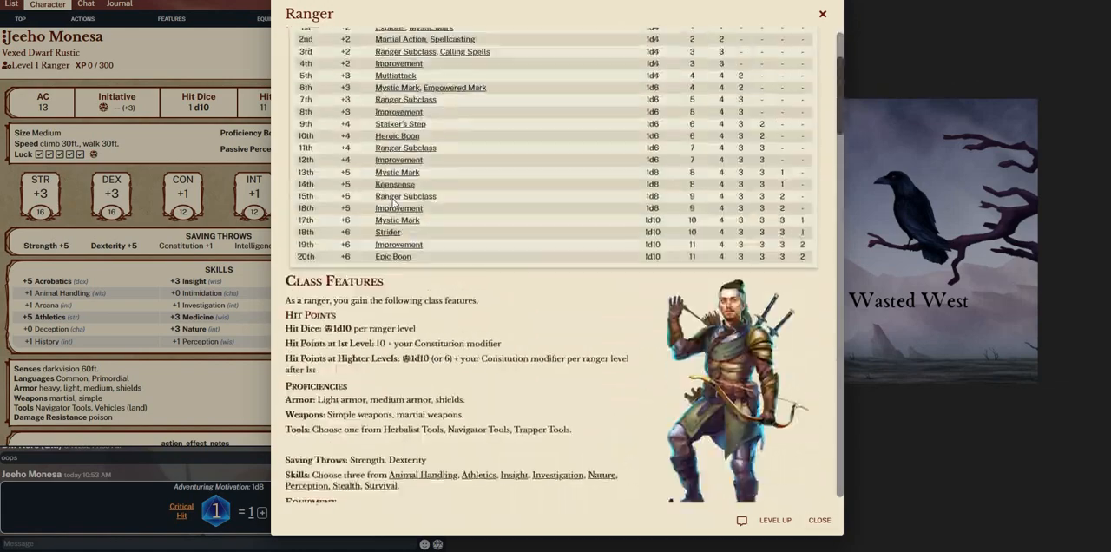
click(822, 15)
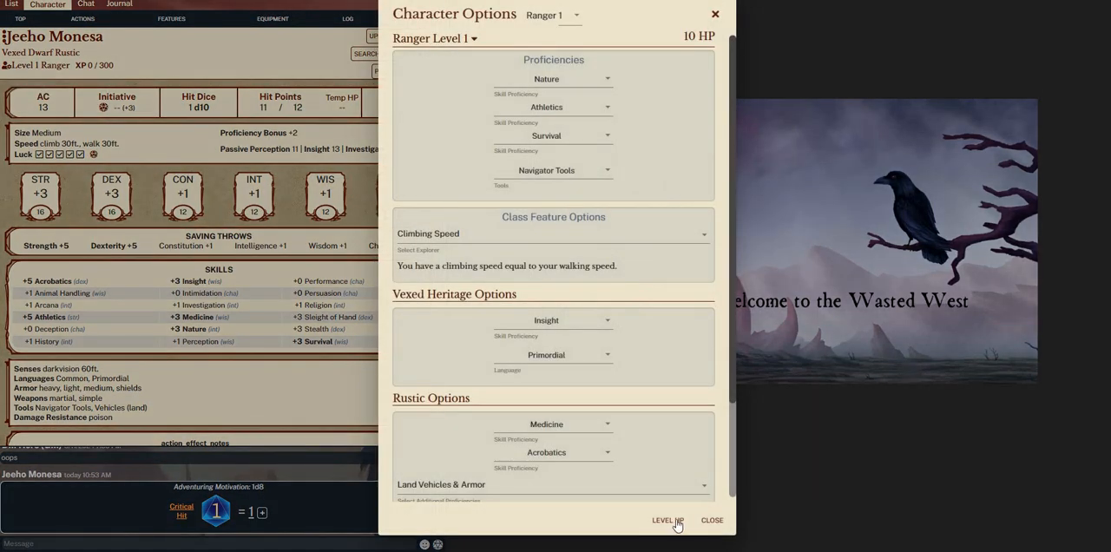
Level the Vexed Dwarf up to Ranger level 2 and choose Aim as the martial action
click(676, 521)
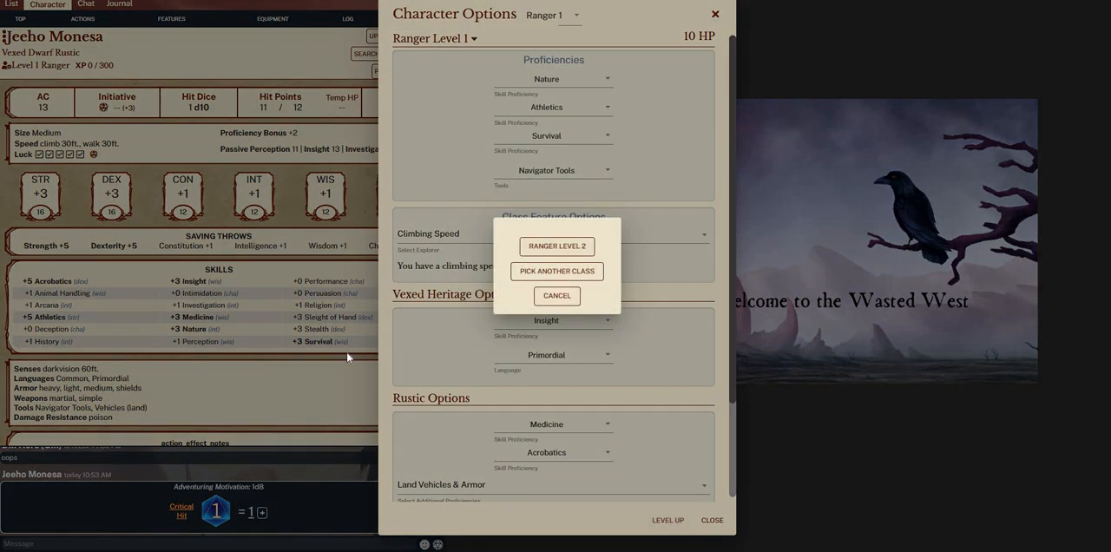
click(556, 246)
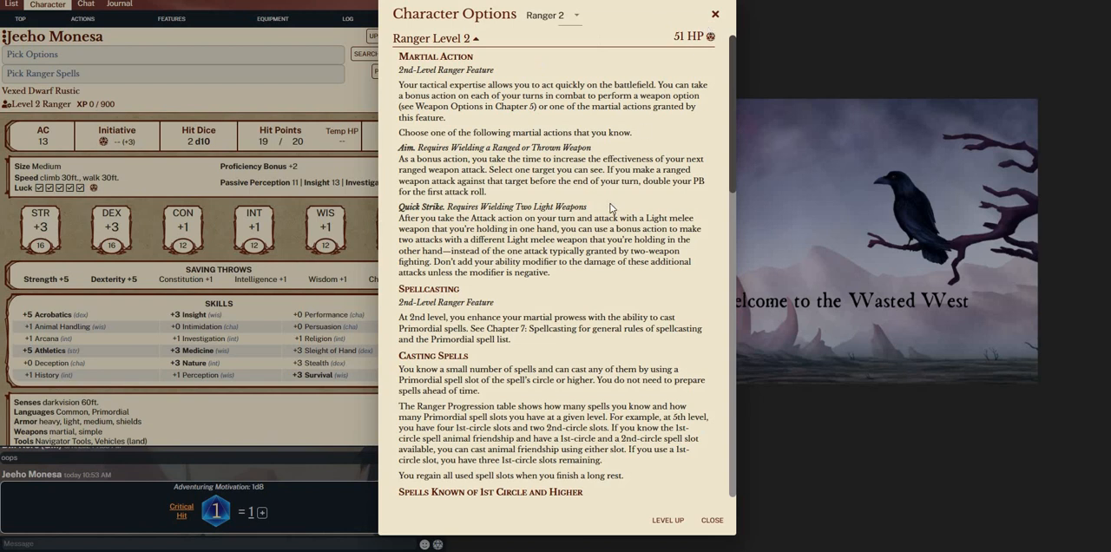
scroll(610, 209, down, 5)
scroll(523, 193, down, 2)
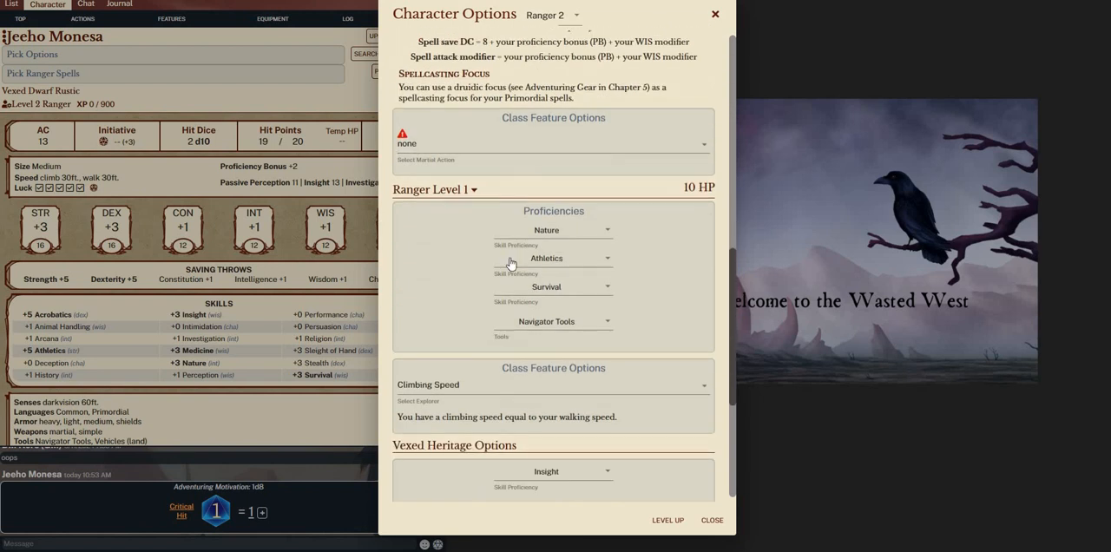
scroll(476, 309, down, 6)
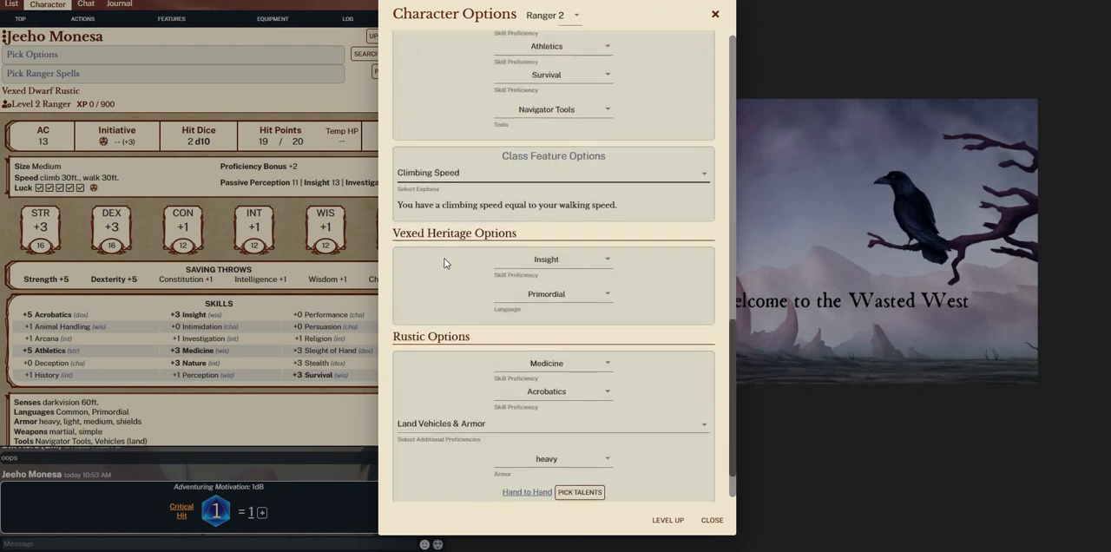
scroll(469, 413, down, 1)
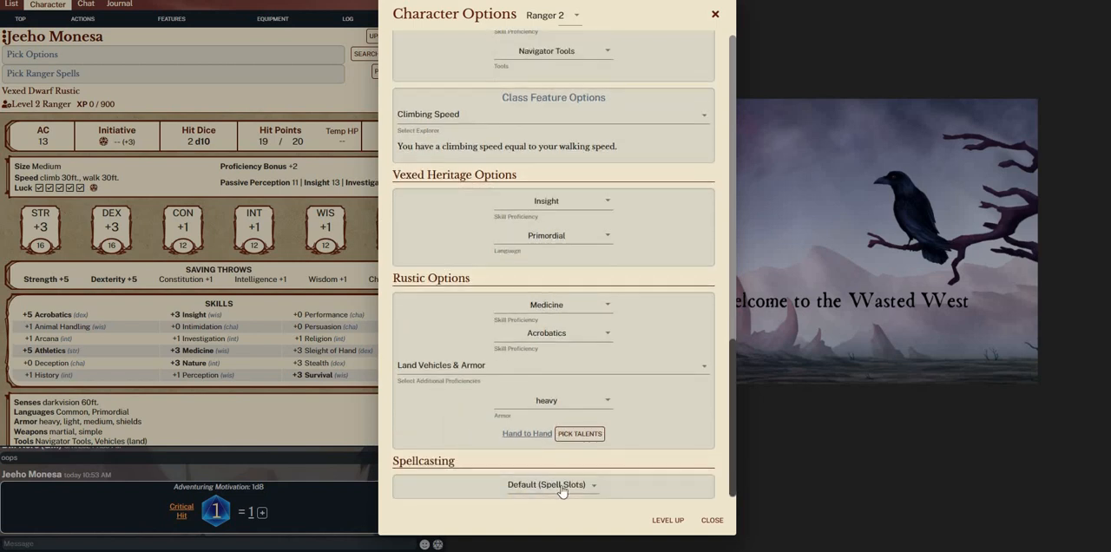
scroll(490, 301, up, 1)
scroll(490, 301, up, 6)
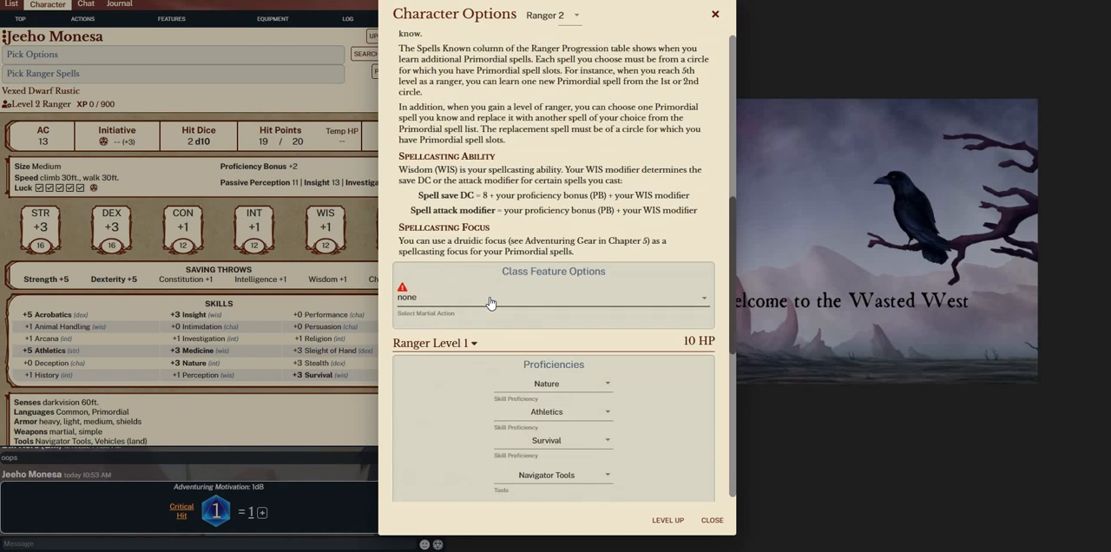
click(453, 305)
click(474, 327)
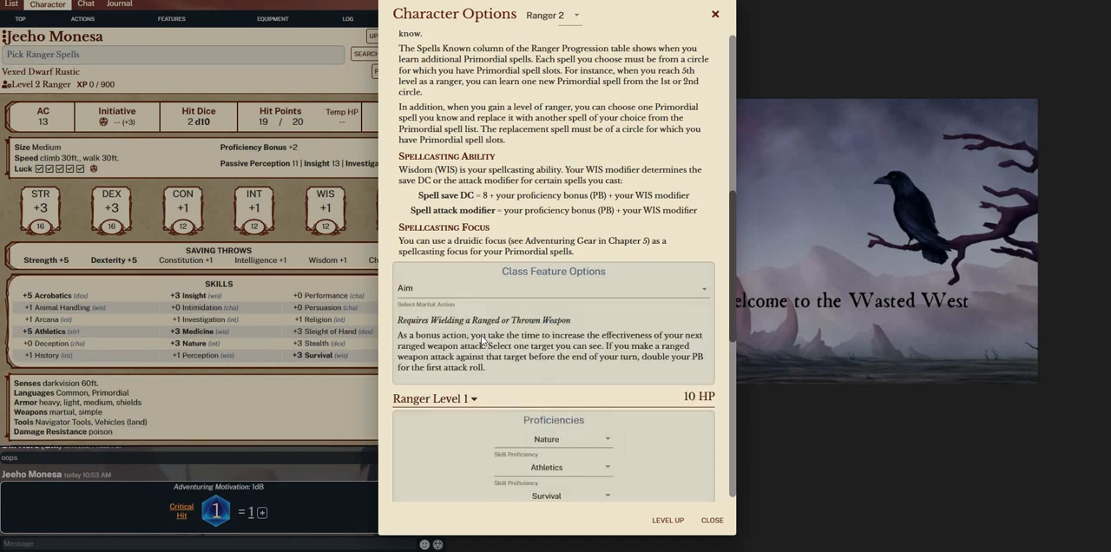
Review the Vexed Dwarf's remaining character options down to the spellcasting setting, and open the Ranger spell selection
scroll(529, 489, down, 5)
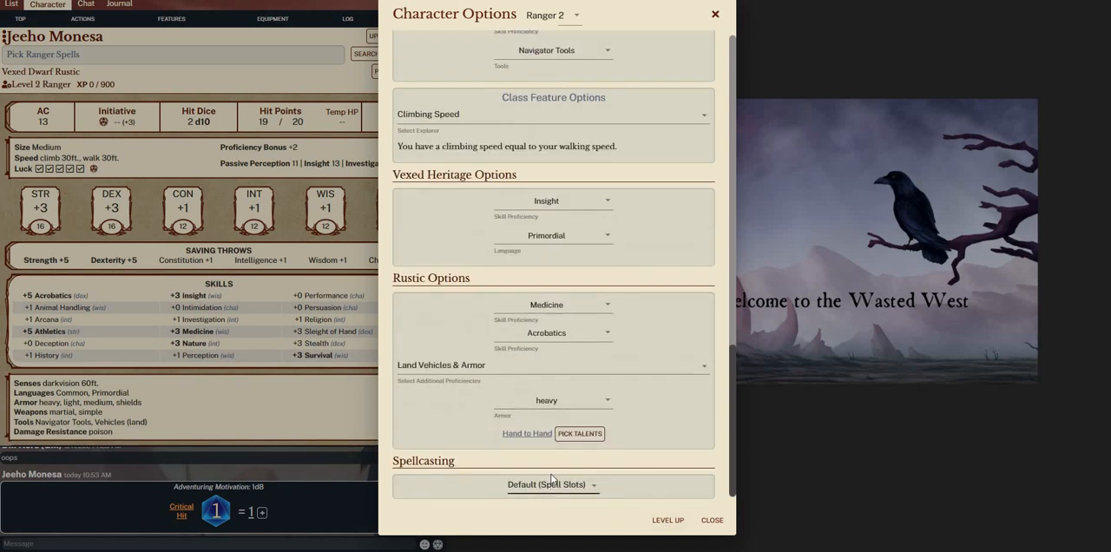
scroll(541, 256, up, 1)
scroll(541, 256, up, 10)
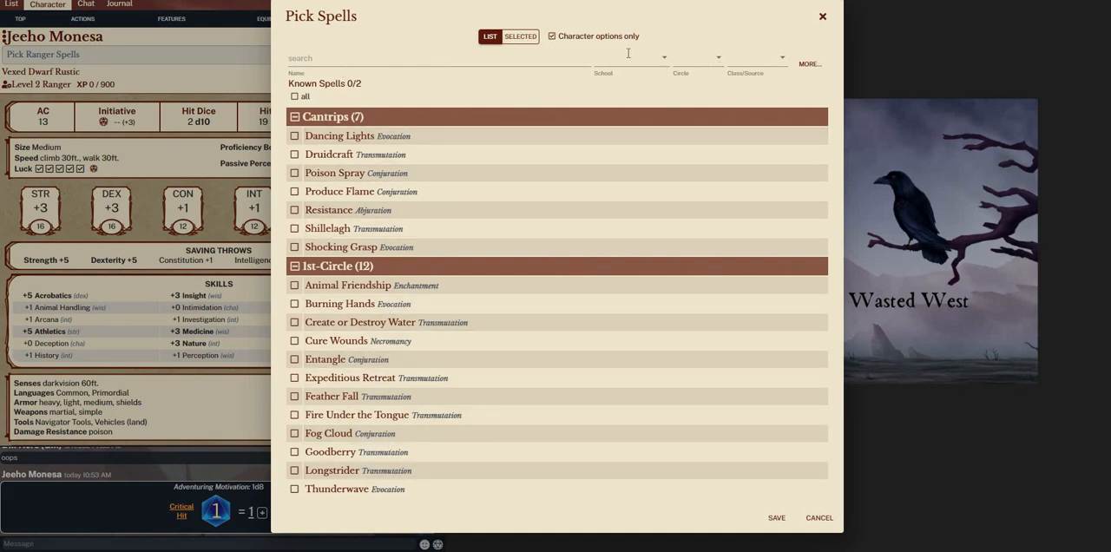
Examine the class/source choices and the advanced filter's book choices for the Ranger spells without applying a filter
click(755, 63)
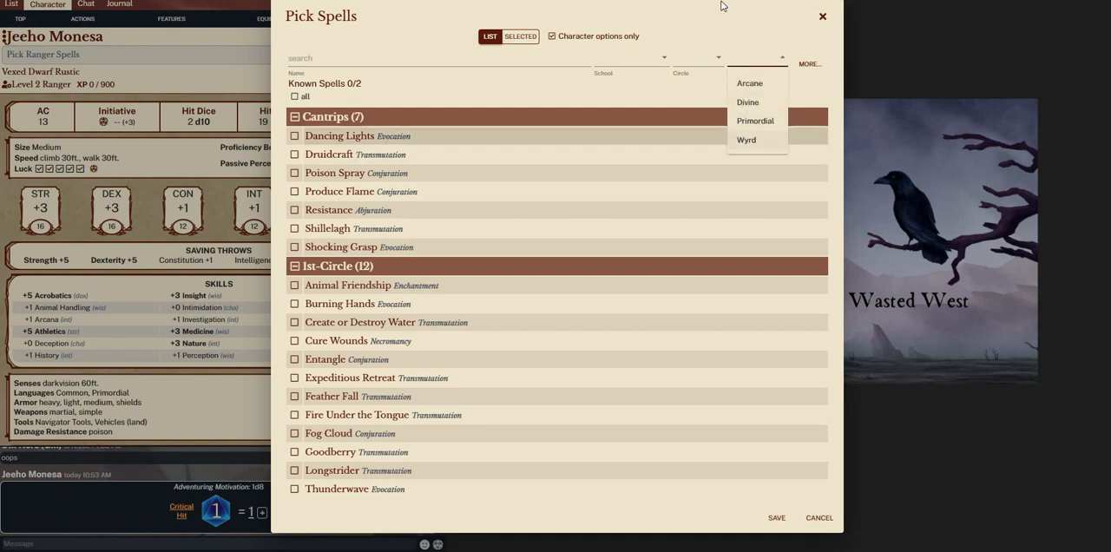
click(772, 57)
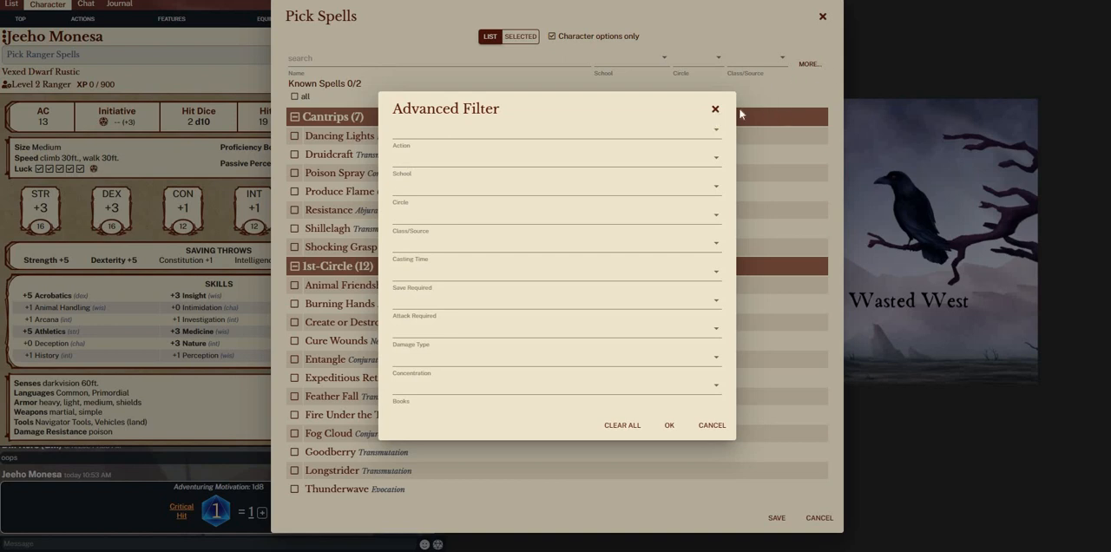
click(814, 65)
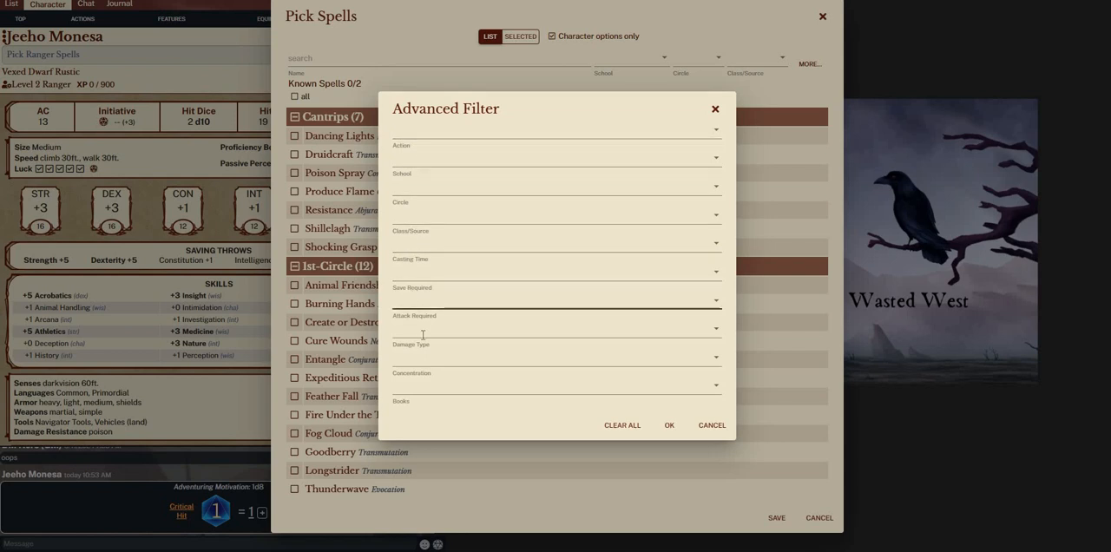
click(428, 386)
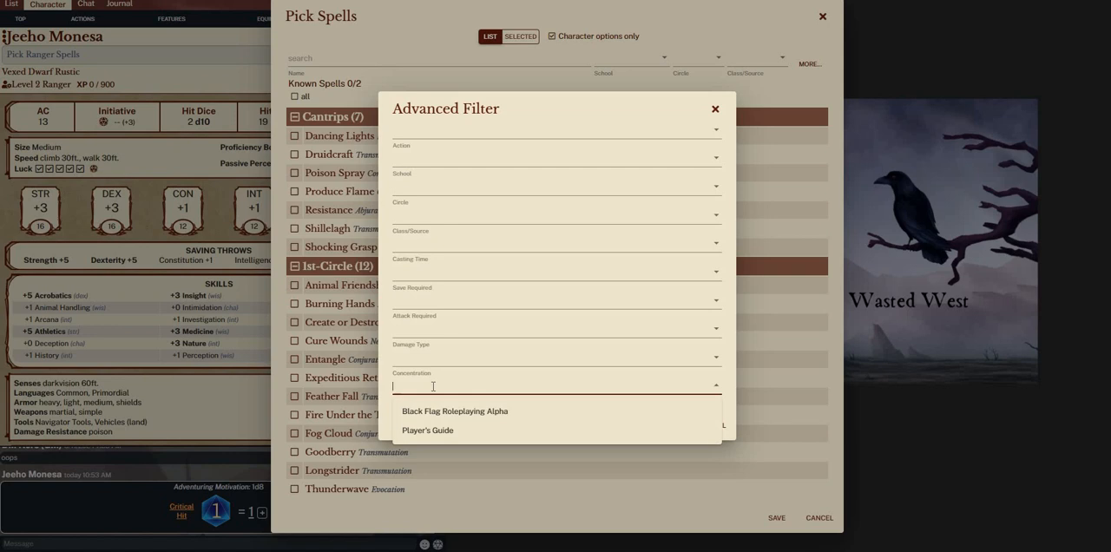
click(433, 386)
click(434, 388)
click(453, 381)
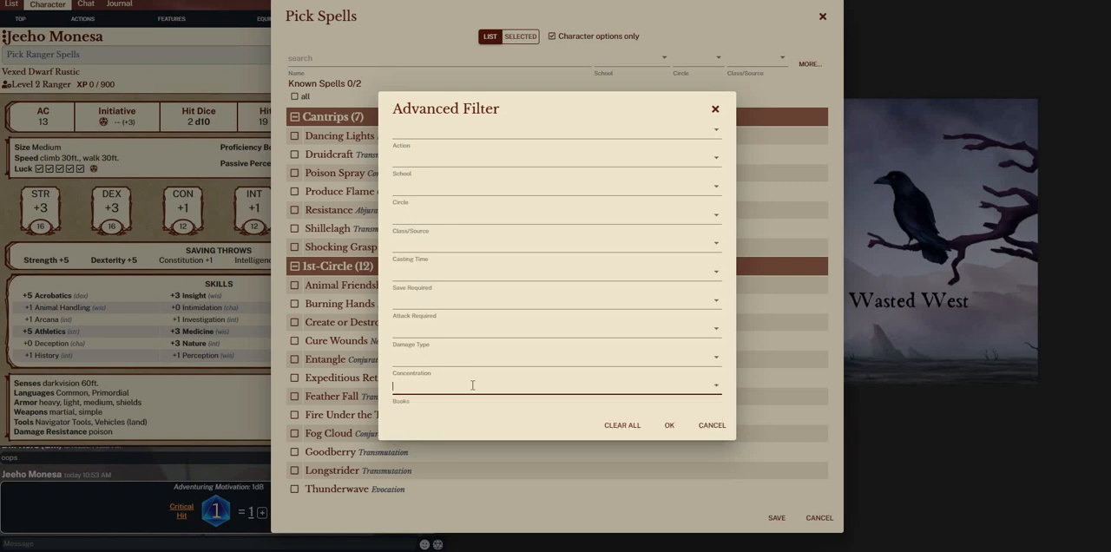
click(472, 385)
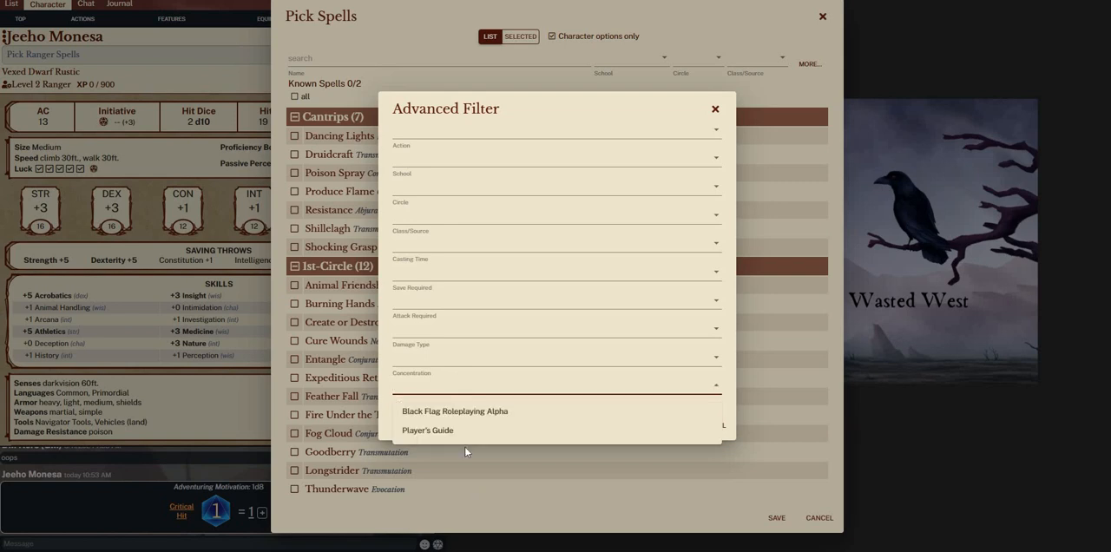
click(464, 380)
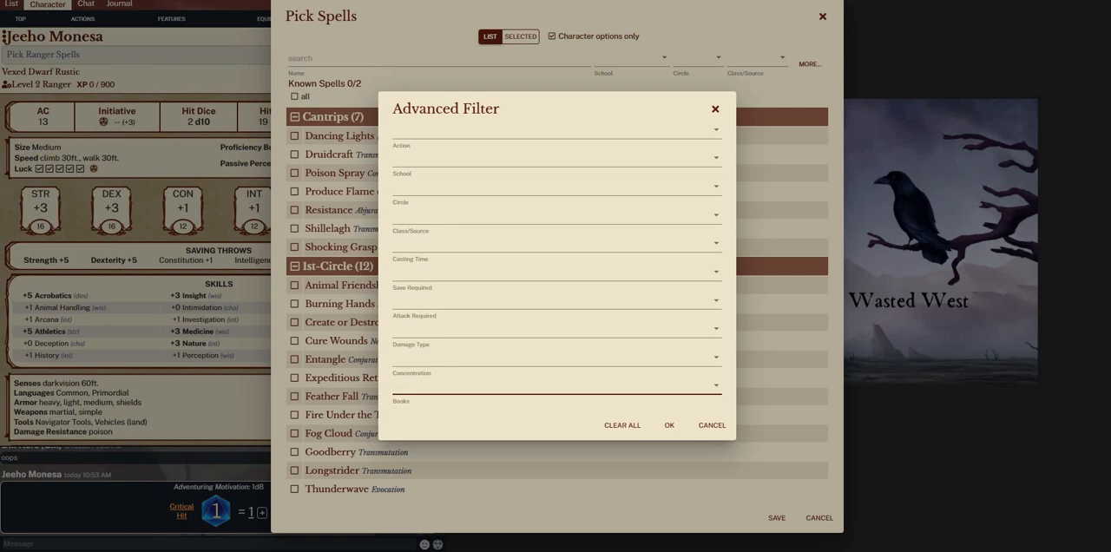
click(209, 284)
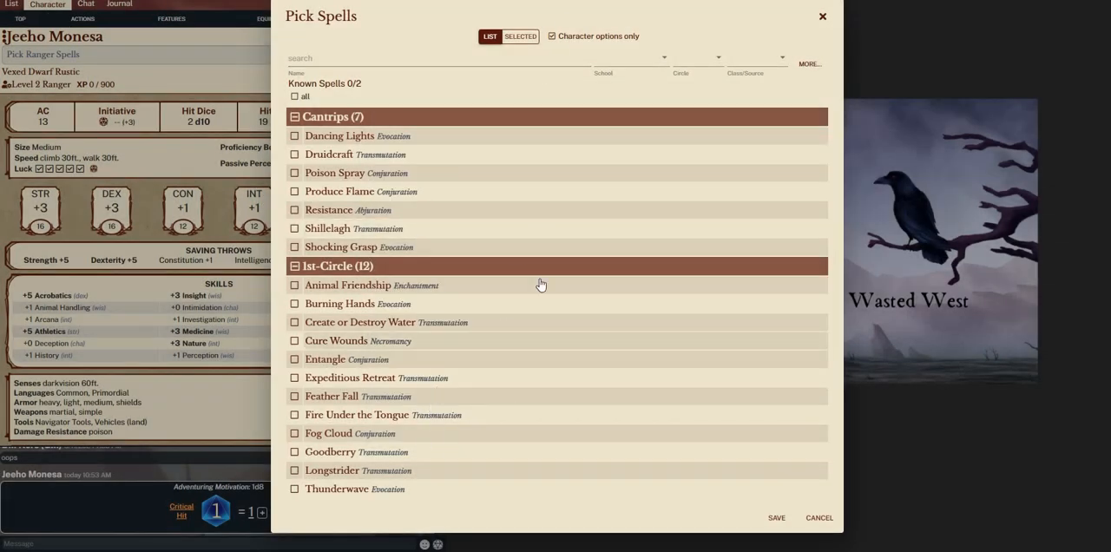
Recheck which books can be filtered while only character options are listed, and leave the advanced filter unchanged
click(809, 63)
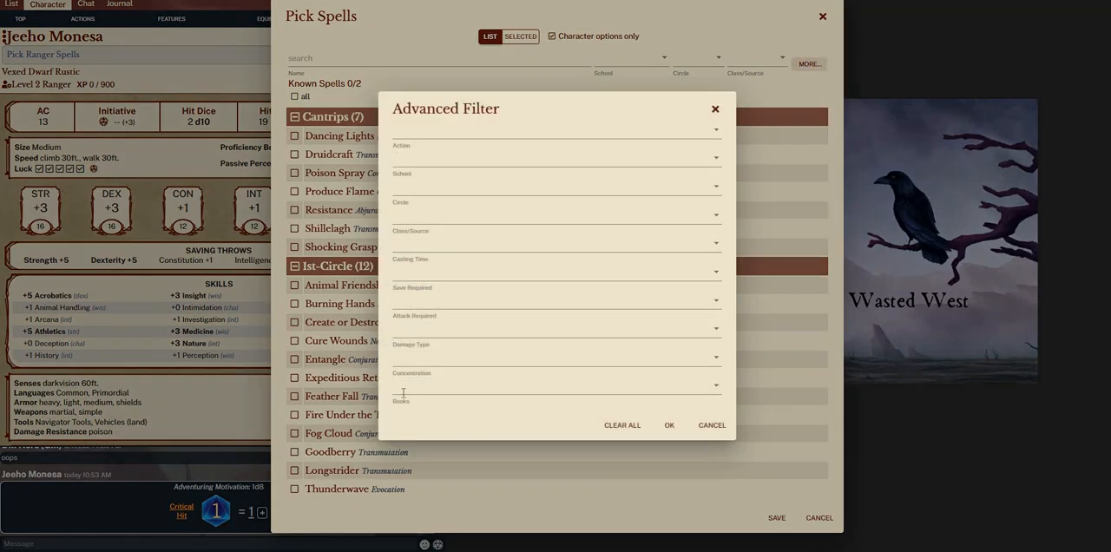
click(455, 391)
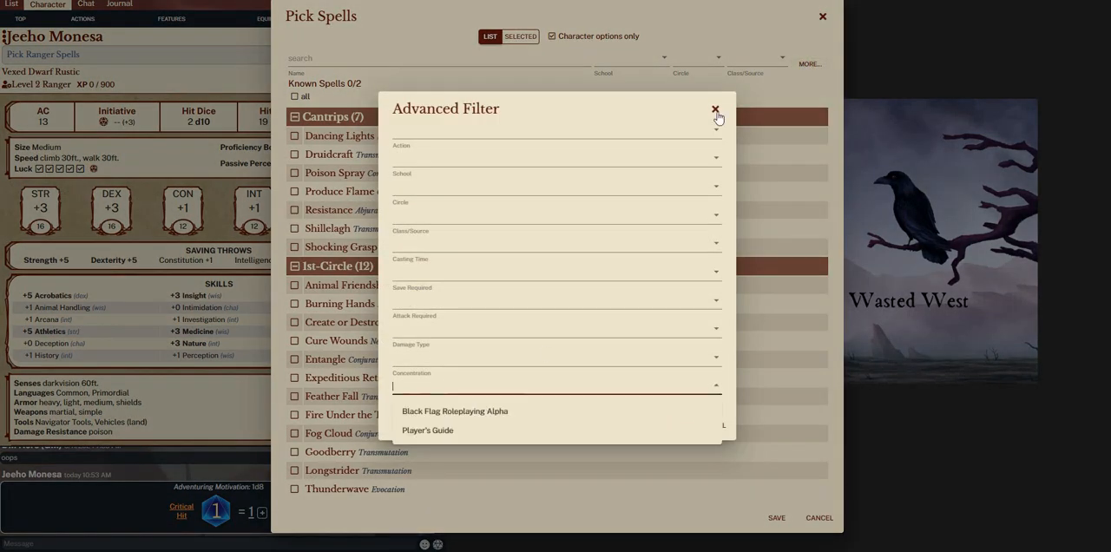
click(712, 116)
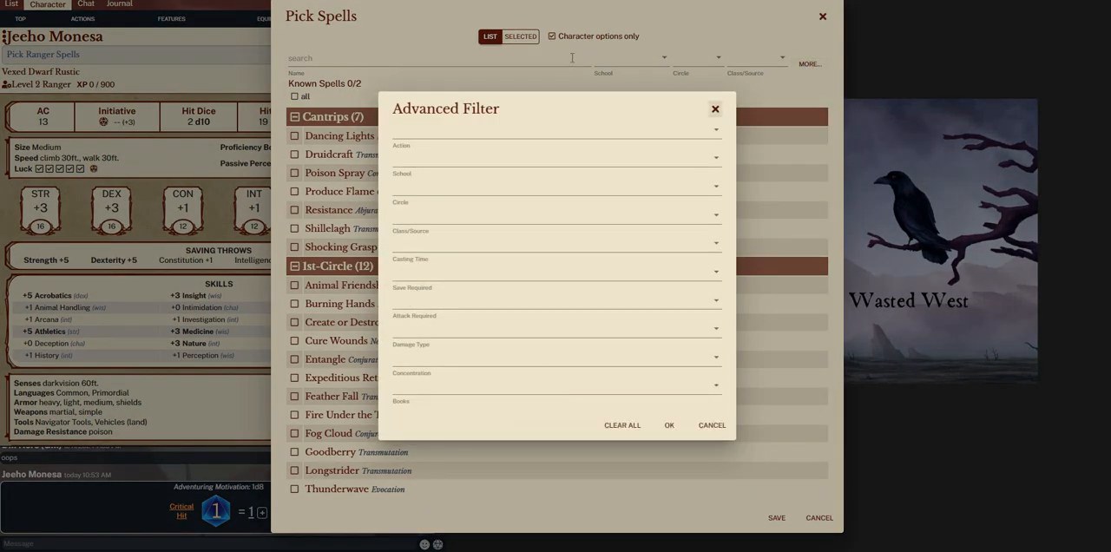
click(715, 108)
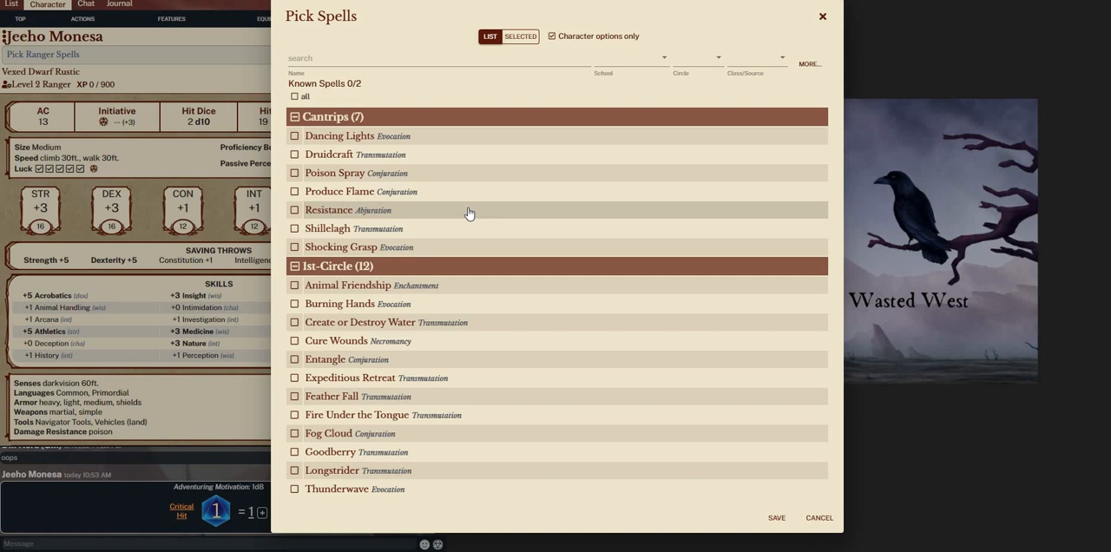
Stop limiting the spell list to character options only and skim the full list of cantrips
click(550, 38)
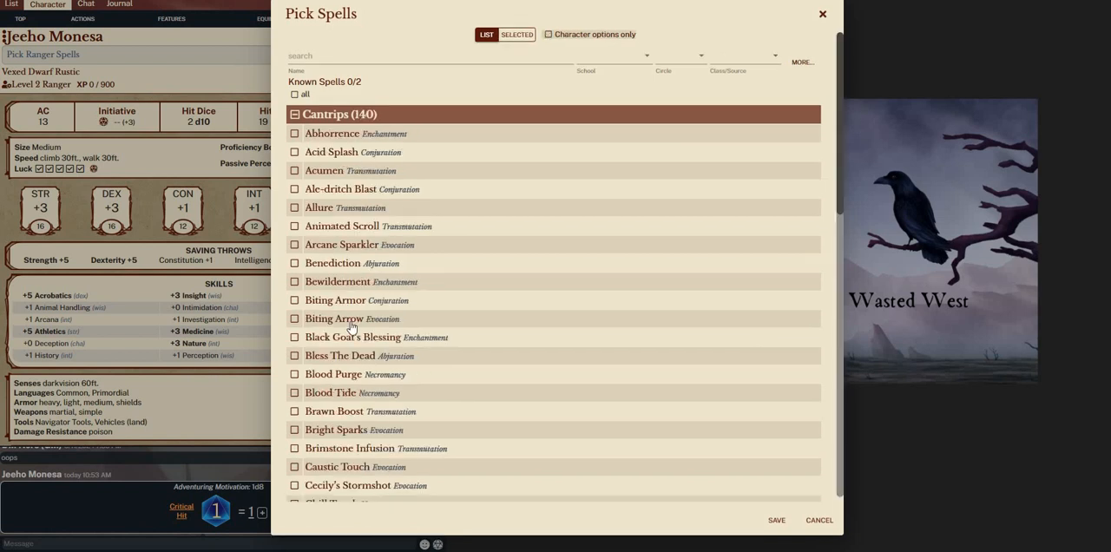
scroll(438, 260, down, 10)
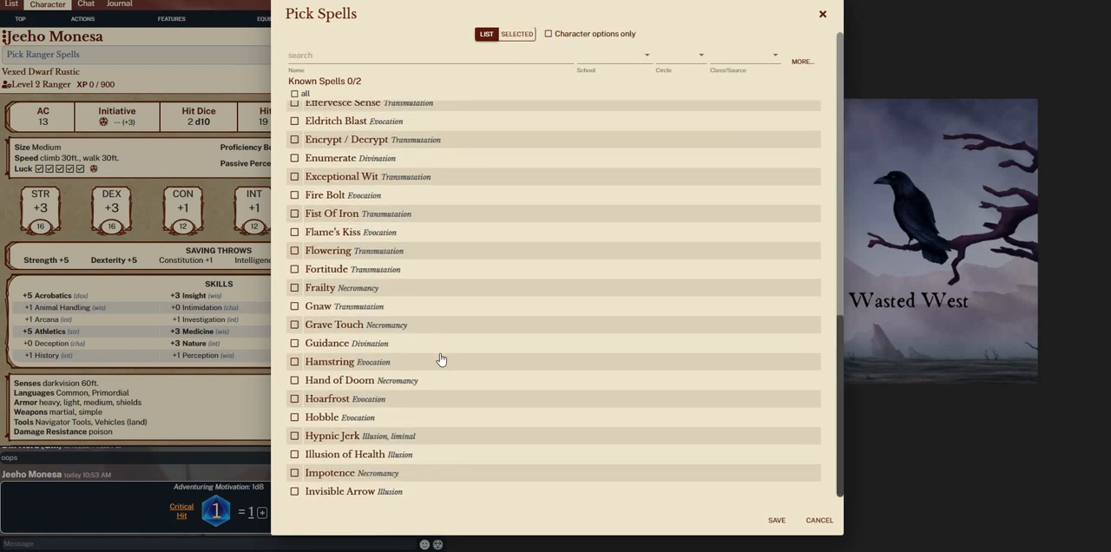
scroll(441, 361, up, 9)
scroll(724, 74, up, 3)
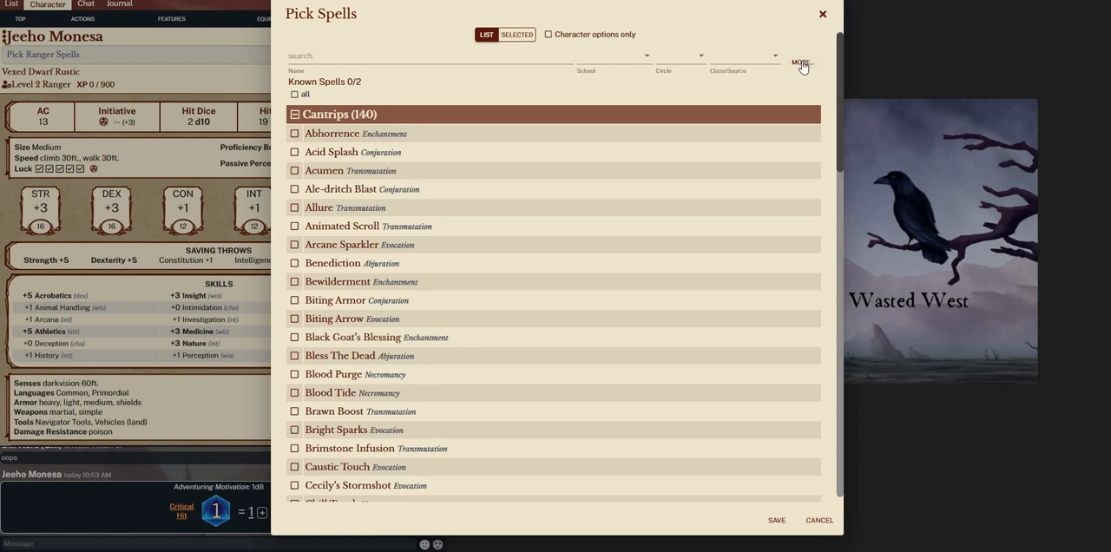
Filter the spell list to the book Deep Magic Volume 1 using the advanced filter
click(801, 63)
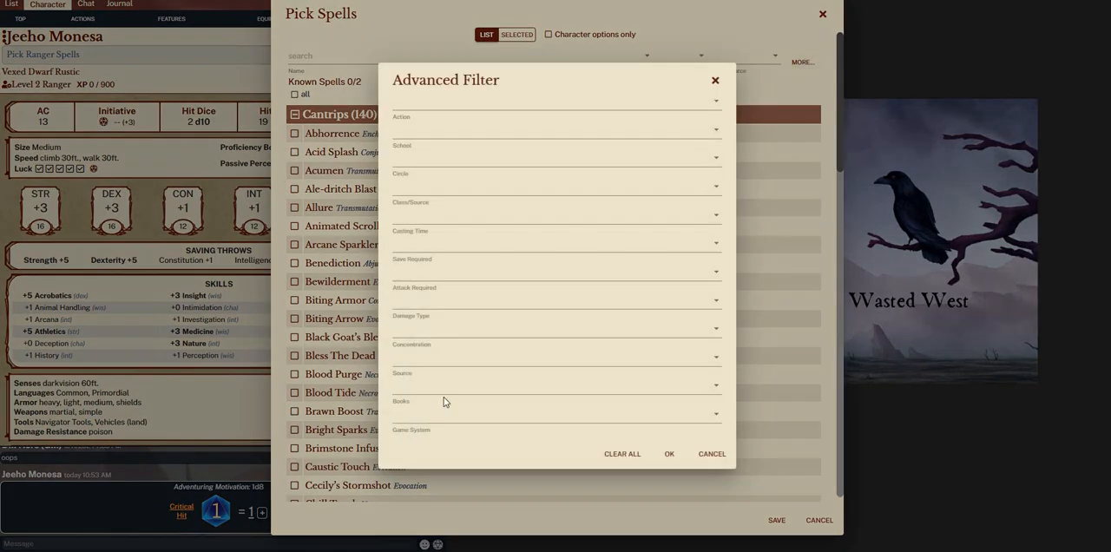
click(432, 389)
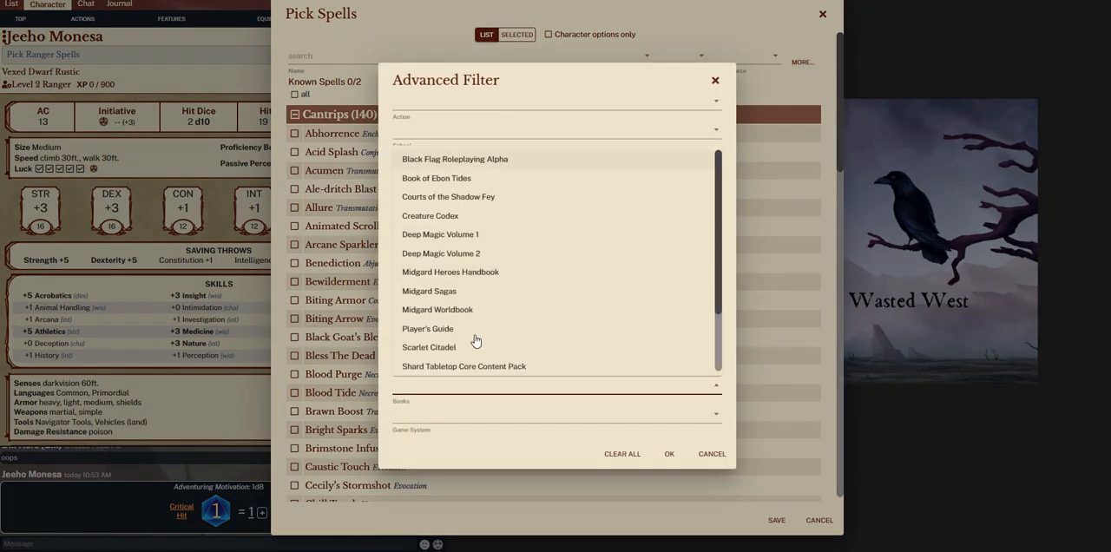
scroll(475, 356, down, 1)
scroll(454, 266, down, 2)
scroll(454, 223, up, 3)
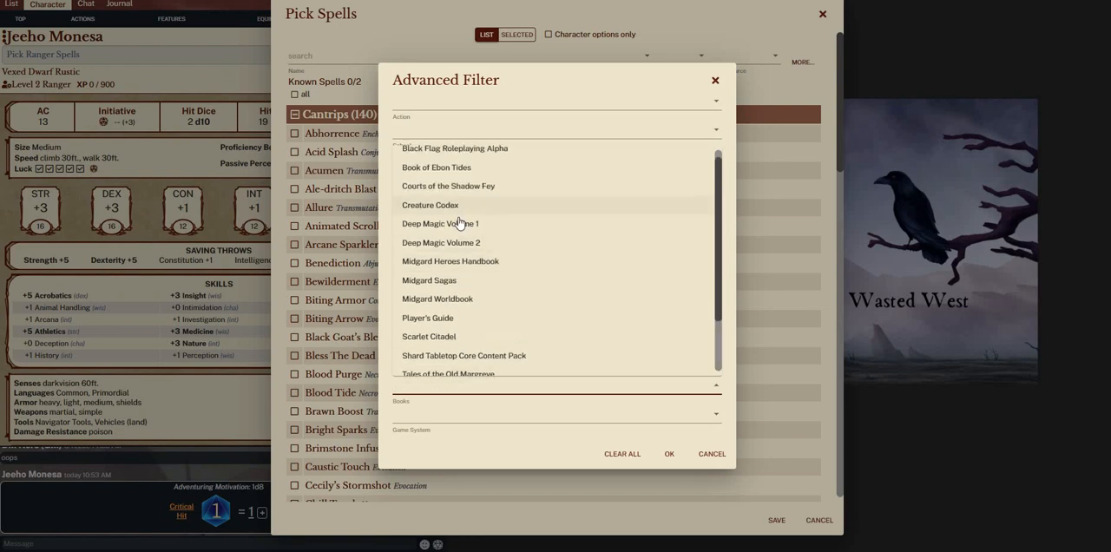
click(439, 222)
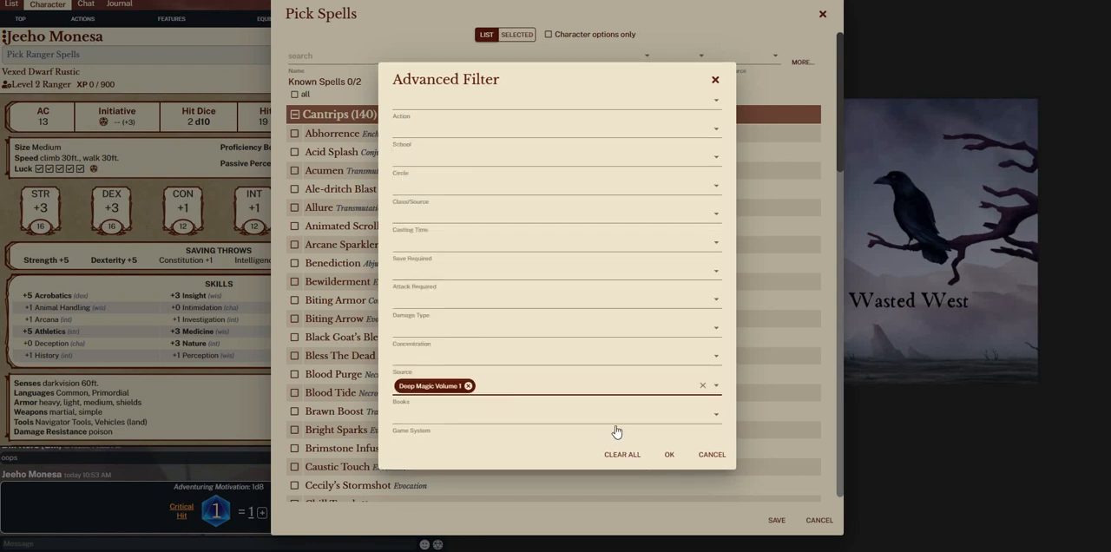
key(Return)
Browse the cantrips and 1st-circle spells from Deep Magic Volume 1
scroll(441, 347, down, 10)
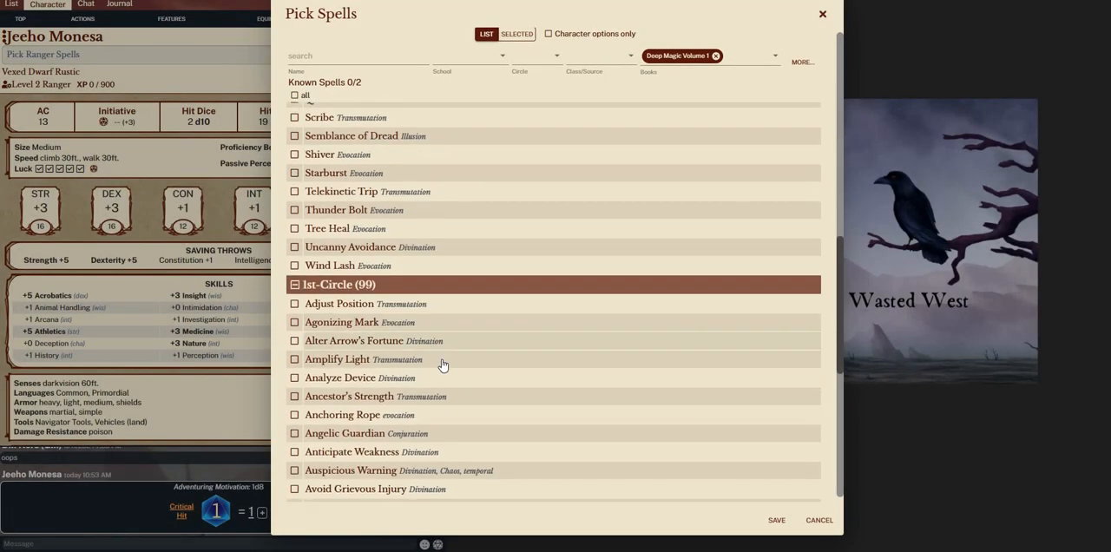
scroll(447, 362, down, 10)
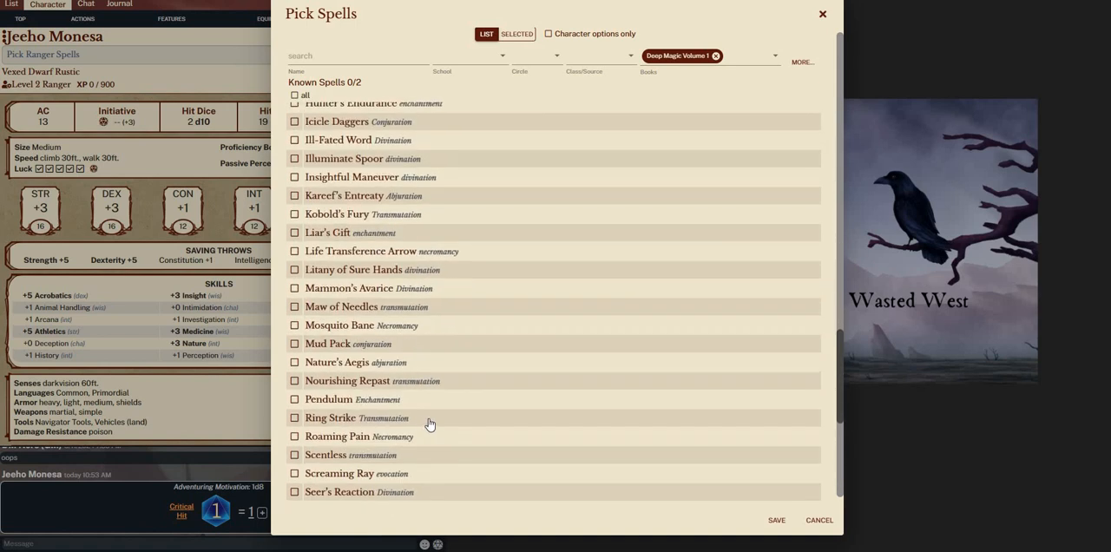
scroll(424, 424, up, 5)
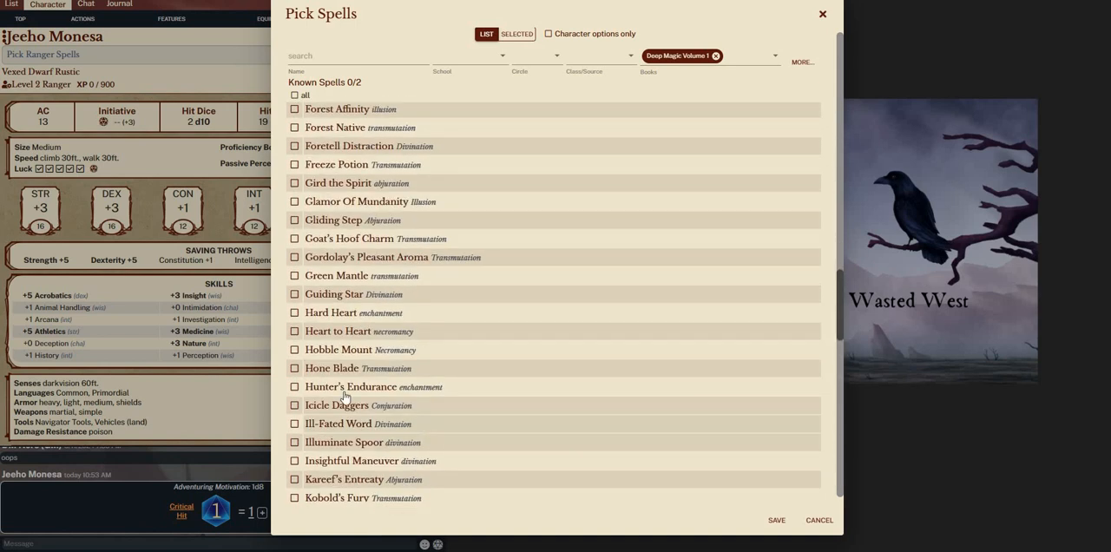